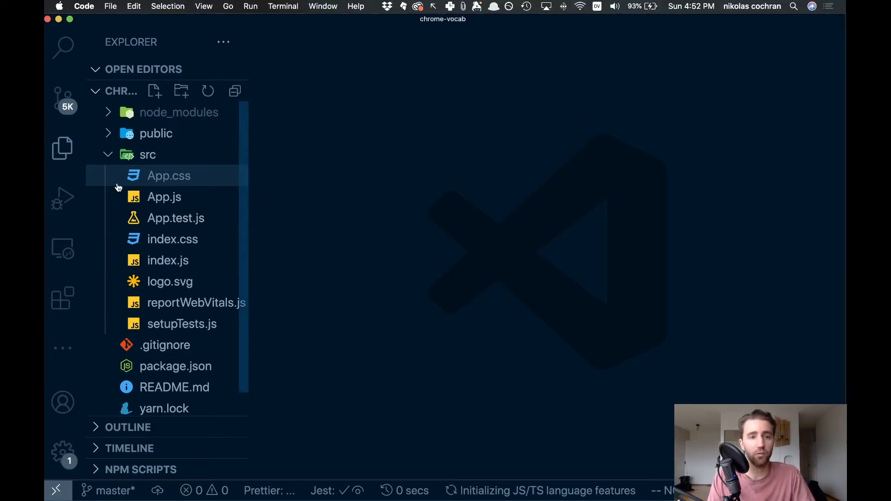
View the starter App.js component from src, then switch over to the browser
left_click(161, 199)
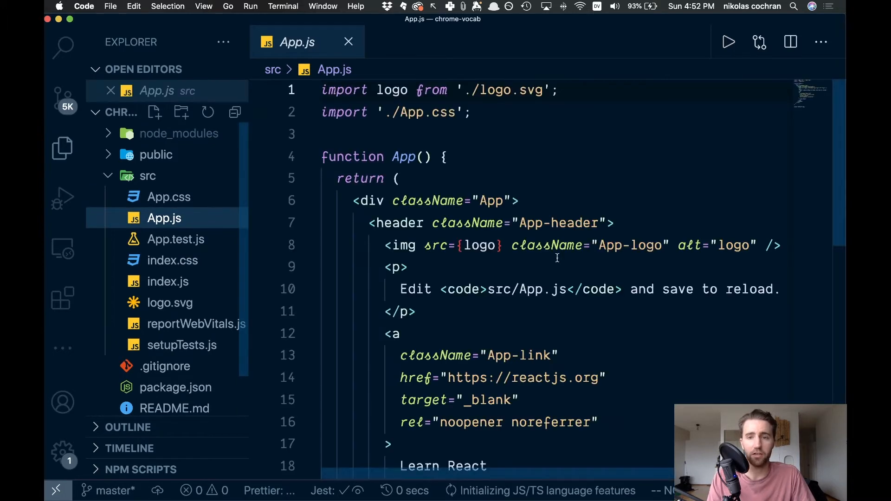
scroll(557, 258, "down", 5)
scroll(555, 257, "down", 2)
scroll(555, 257, "up", 4)
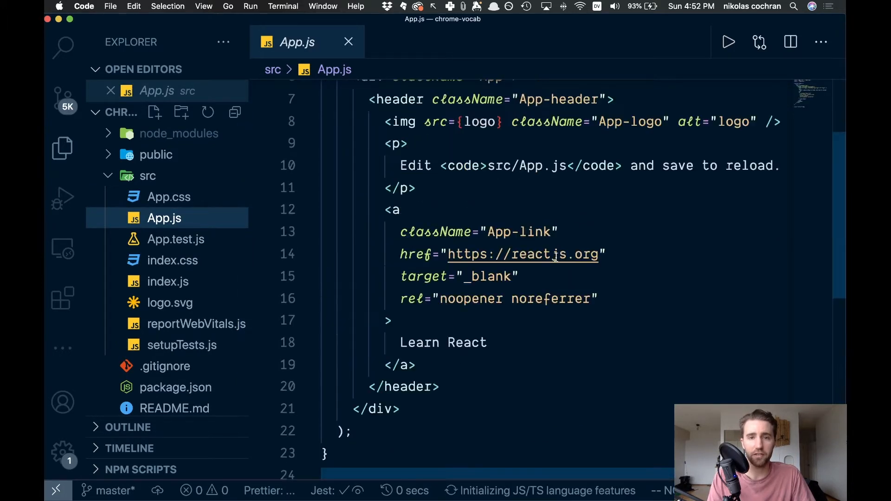
scroll(556, 258, "up", 3)
key("super+Tab")
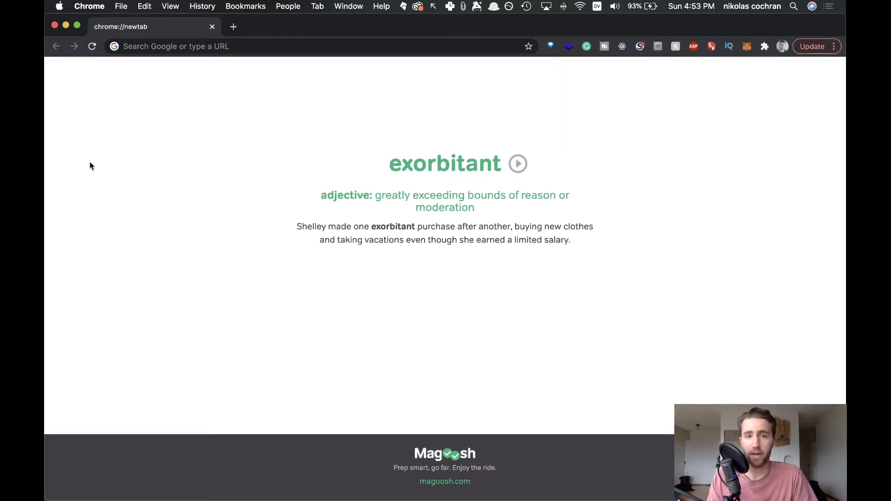
Reload the new tab to show another vocabulary word, then return to the code editor
left_click(91, 51)
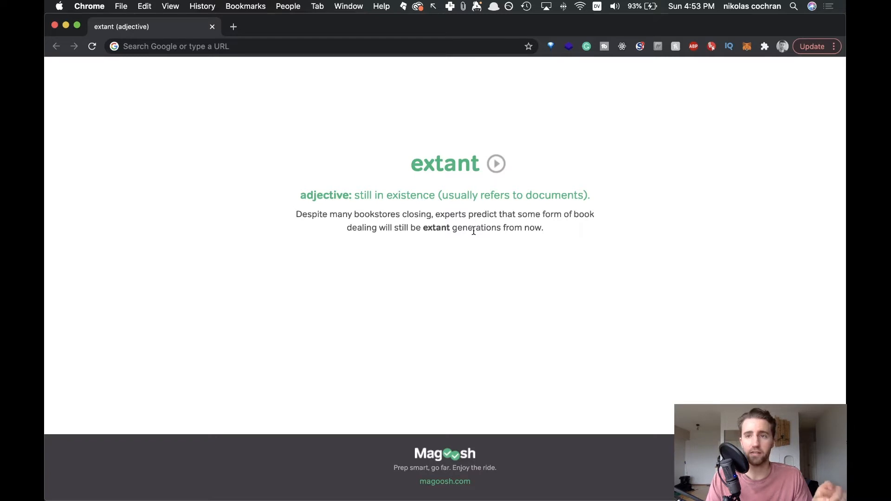
key("super+Tab")
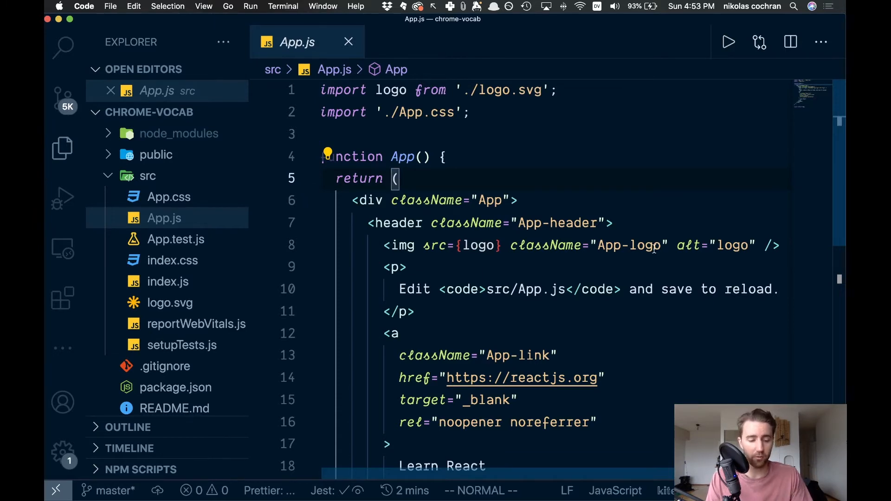
In a private window on the right half, search for English vocabulary lists and check the vocabulary.com result
key("super+Tab")
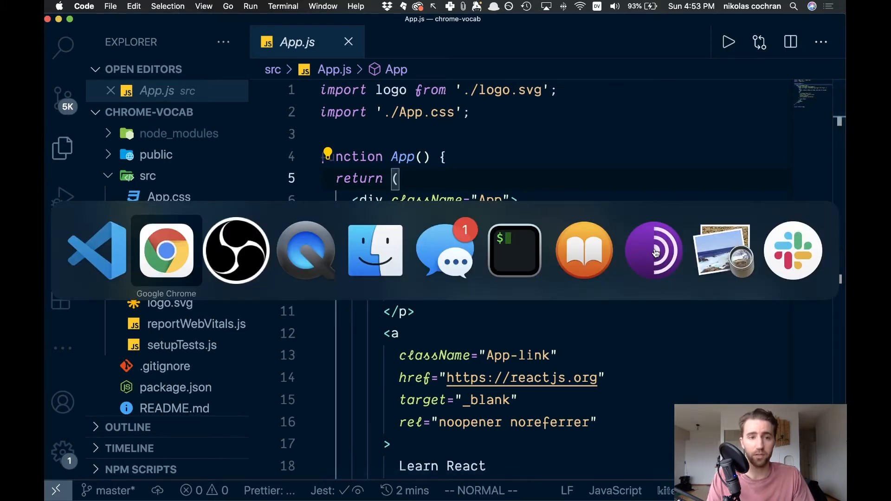
key("super+shift+n")
key("ctrl+alt+Right")
type("vocablist")
key("Return")
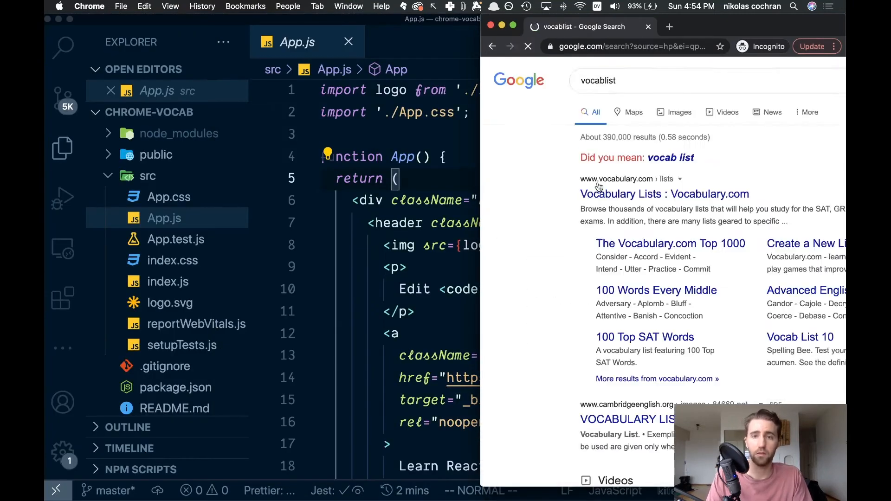
type("english")
key("Return")
left_click(599, 152)
scroll(581, 257, "down", 1)
left_click(578, 261)
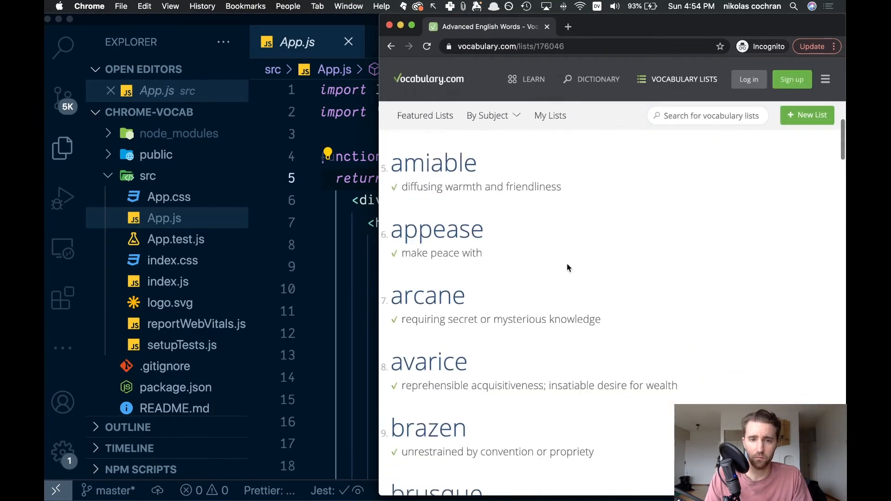
Refine the search toward JSON word lists, ending with the query 'gre vocabulary list github'
key("super+Left")
left_click(557, 72)
type("json")
scroll(642, 216, "down", 10)
left_click(523, 168)
key("super+bracketleft")
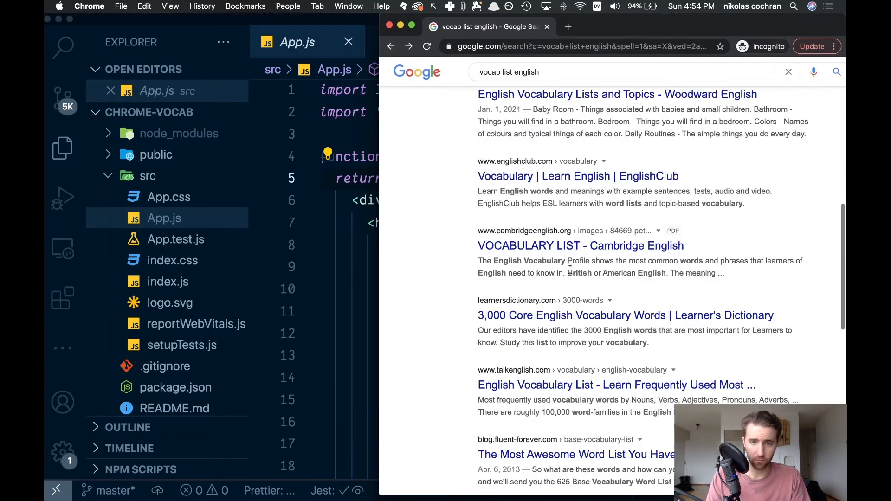
key("super+bracketleft")
triple_click(529, 71)
type("gre vocabulary list")
scroll(607, 295, "down", 3)
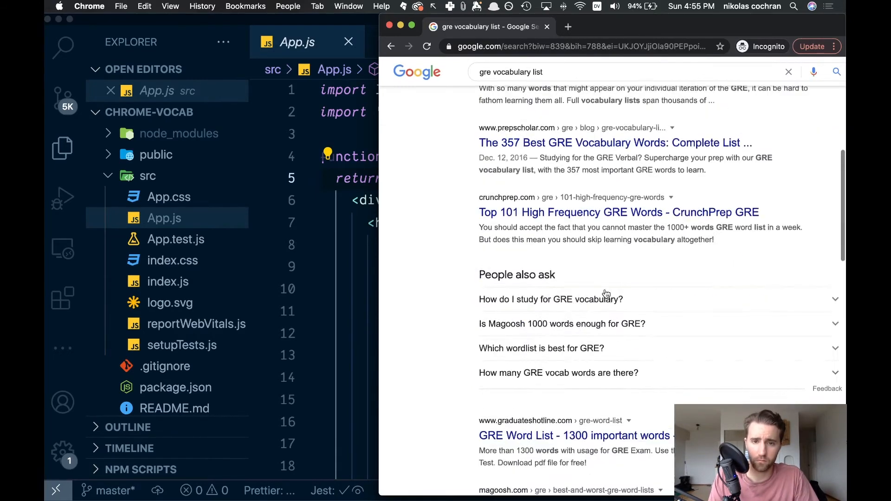
left_click(592, 81)
type("github")
scroll(627, 237, "down", 2)
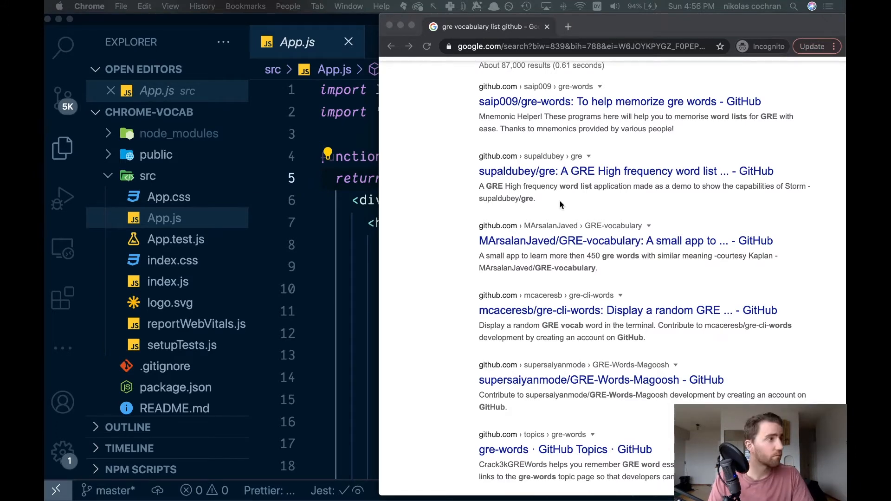
scroll(561, 203, "up", 2)
From the GRE-wordlist repository result, view wordlist.json and select its JSON from line 1 to the end
double_click(526, 80)
type("word list github")
left_click(531, 245)
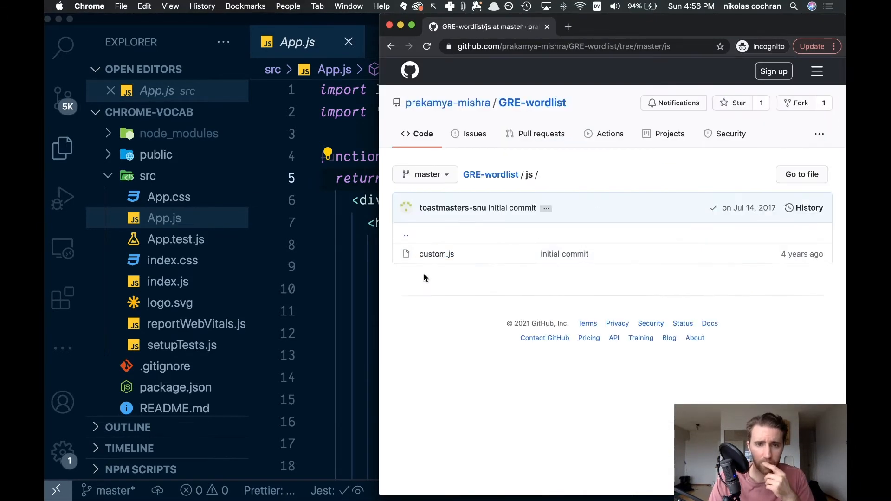
left_click(407, 235)
left_click(442, 349)
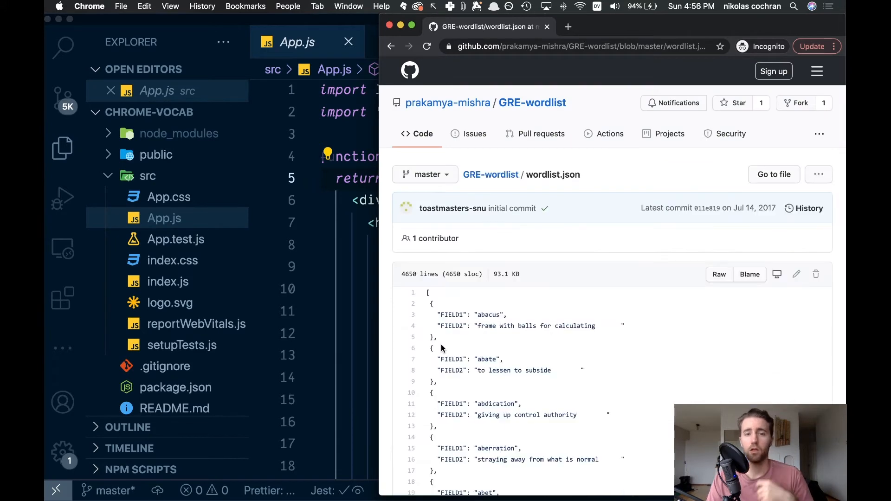
scroll(654, 334, "down", 3)
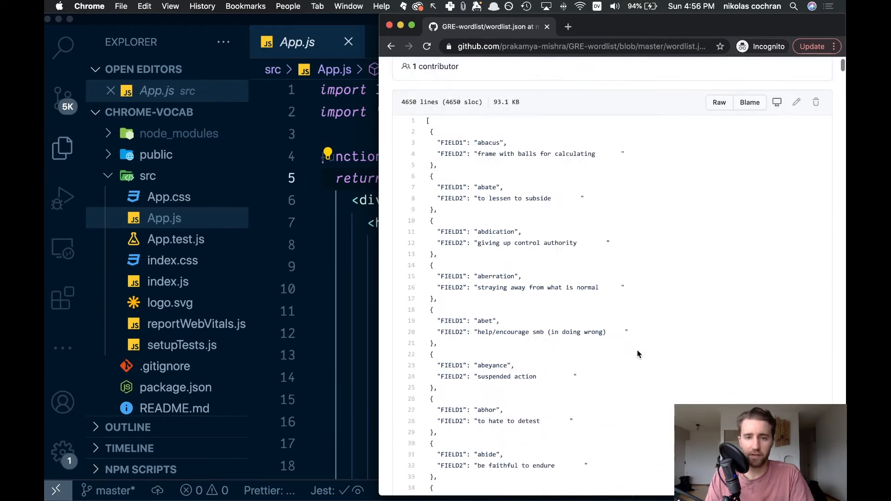
scroll(637, 355, "down", 5)
scroll(637, 354, "down", 5)
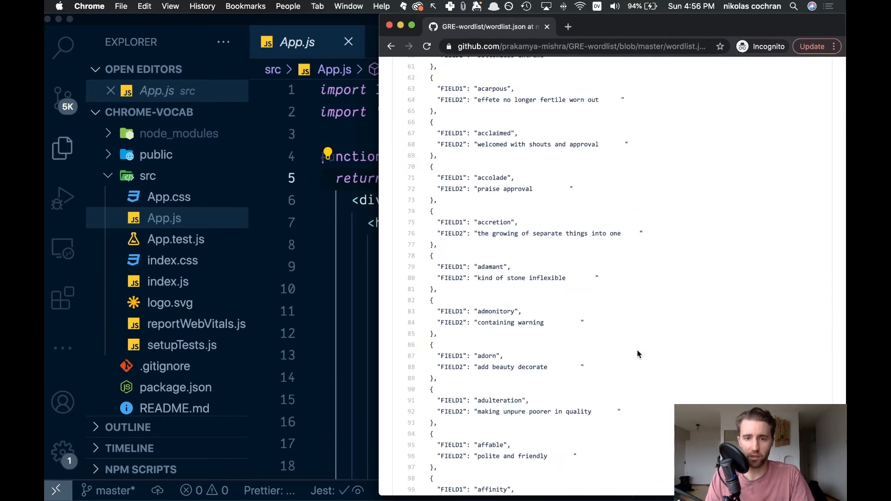
scroll(637, 355, "up", 5)
scroll(639, 350, "up", 10)
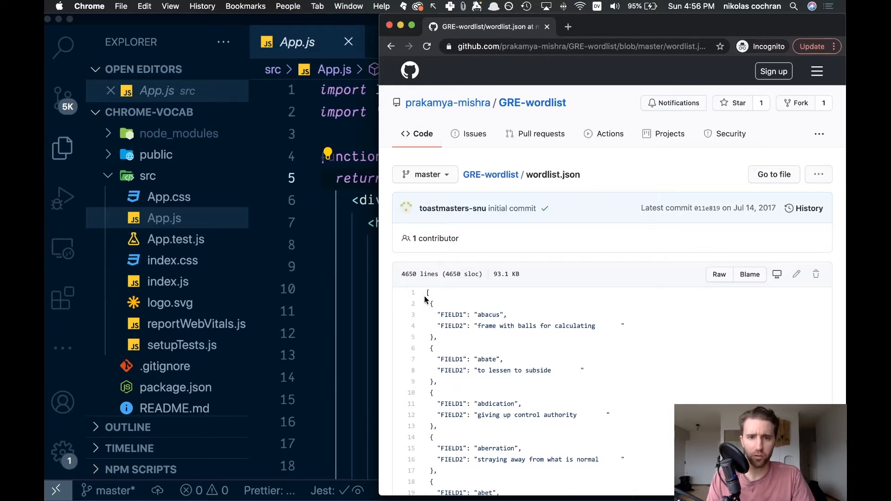
left_click_drag(427, 300, 428, 386)
key("End")
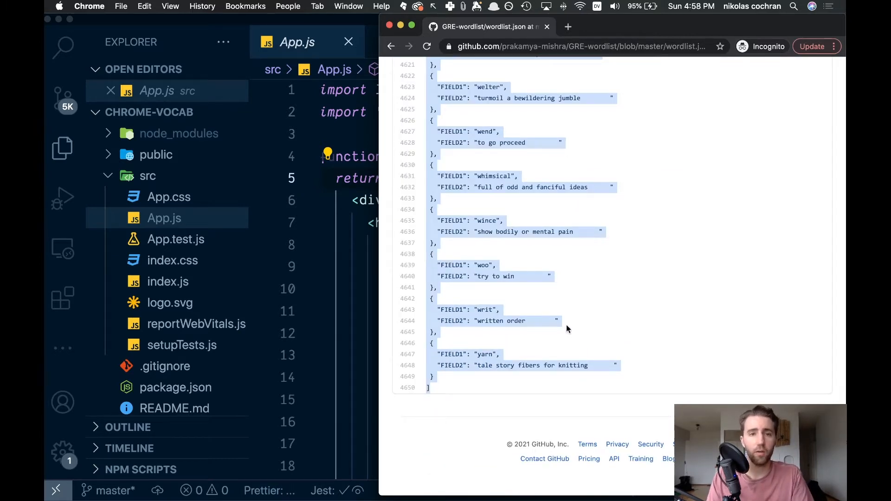
Switch between the browser and the editor, ending with the caret in the App.js code
left_click(202, 42)
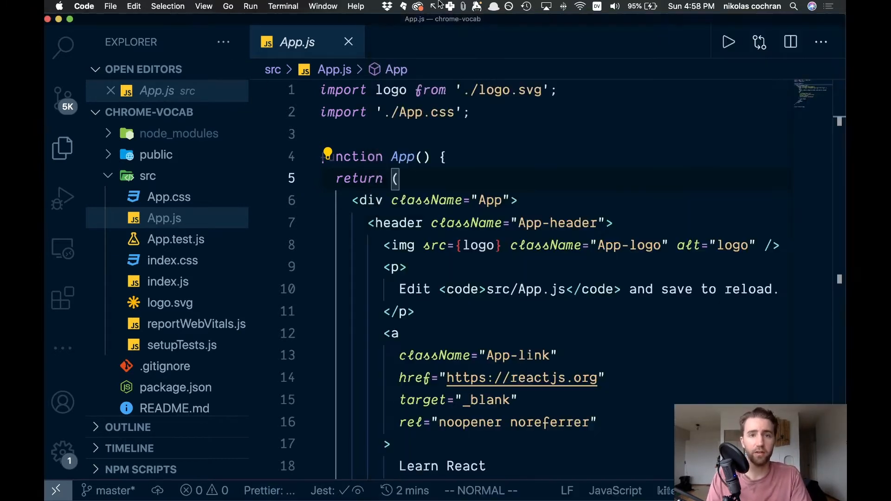
key("ctrl+Up")
left_click(426, 67)
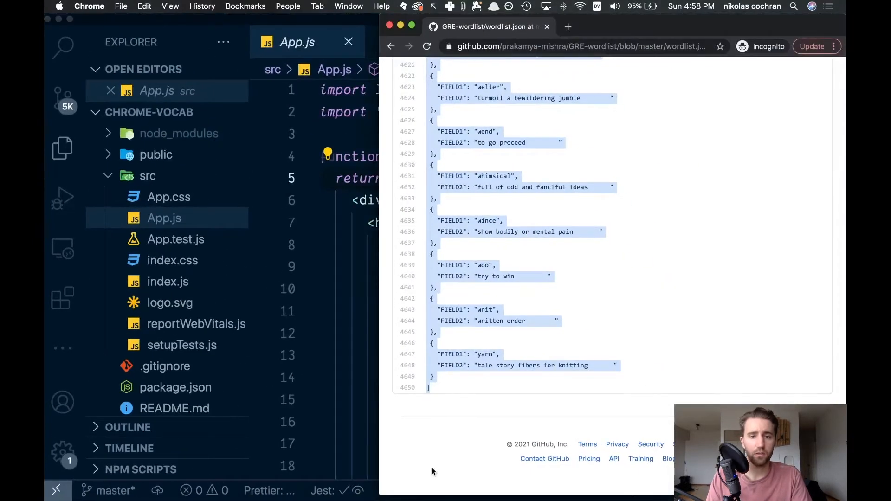
left_click(350, 485)
left_click(352, 466)
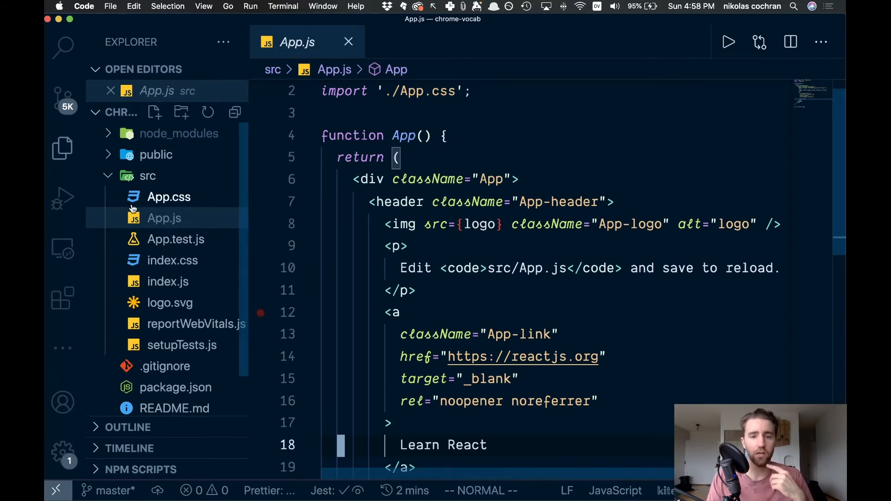
Create src/vocabList.js and paste the word list, noting FIELD1 holds the word and FIELD2 its definition
right_click(147, 181)
left_click(174, 181)
type("vocabList.")
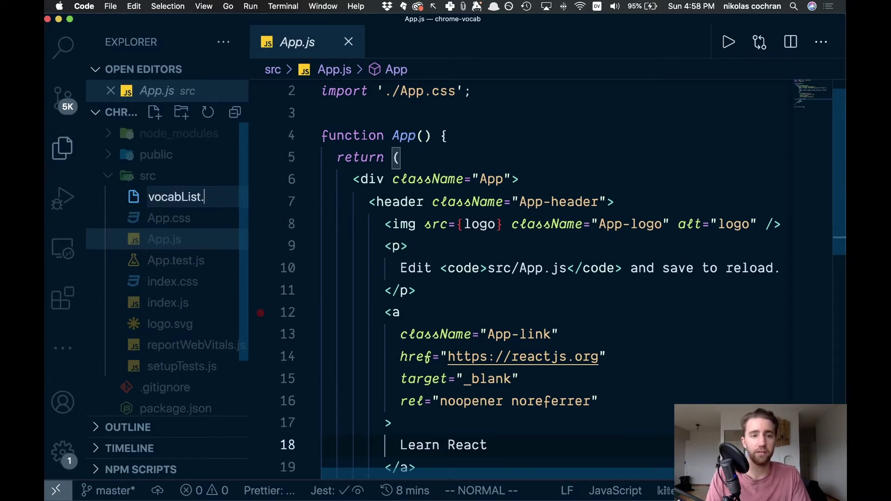
type("js")
key("Return")
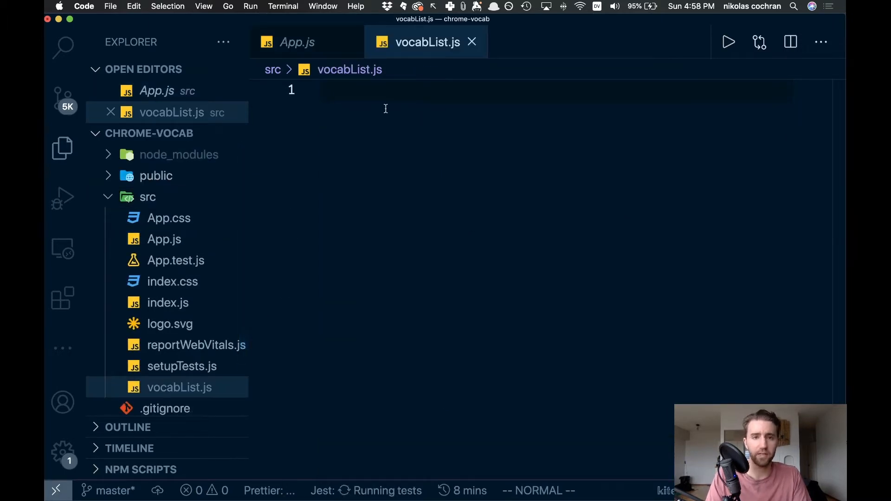
key("super+v")
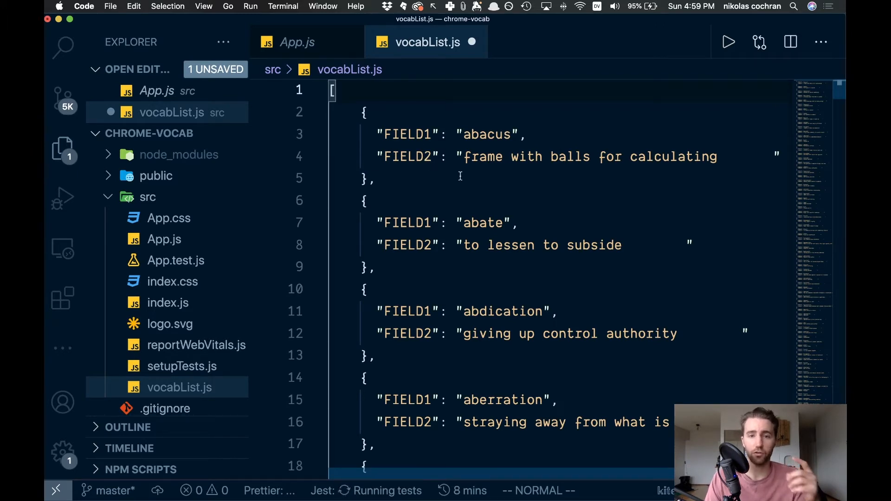
double_click(487, 223)
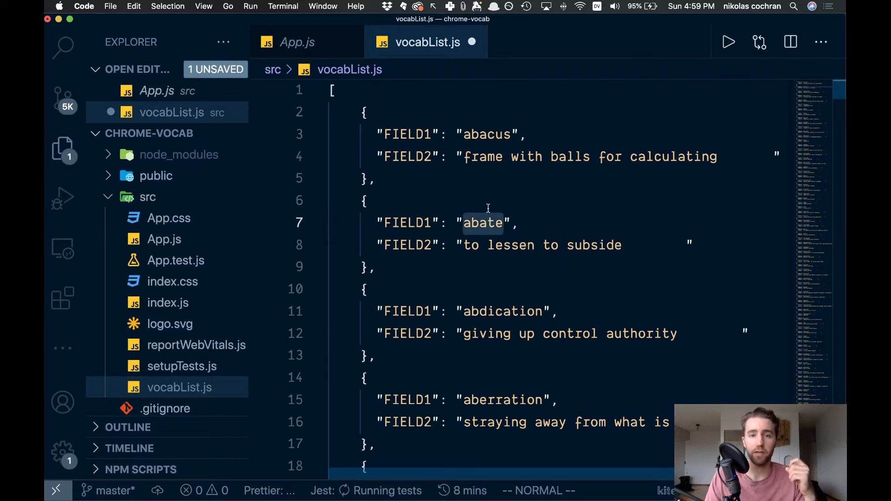
left_click_drag(629, 246, 465, 245)
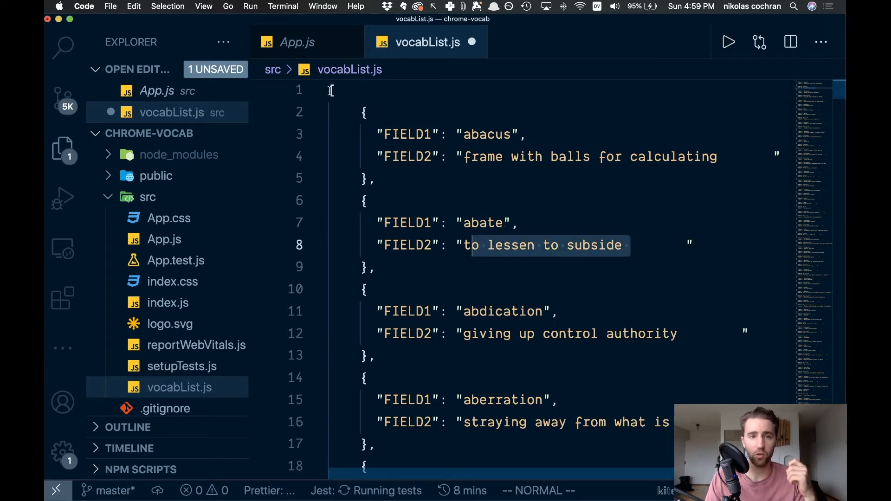
Prefix the array with export const Vocab =, then close vocabList.js
left_click(345, 91)
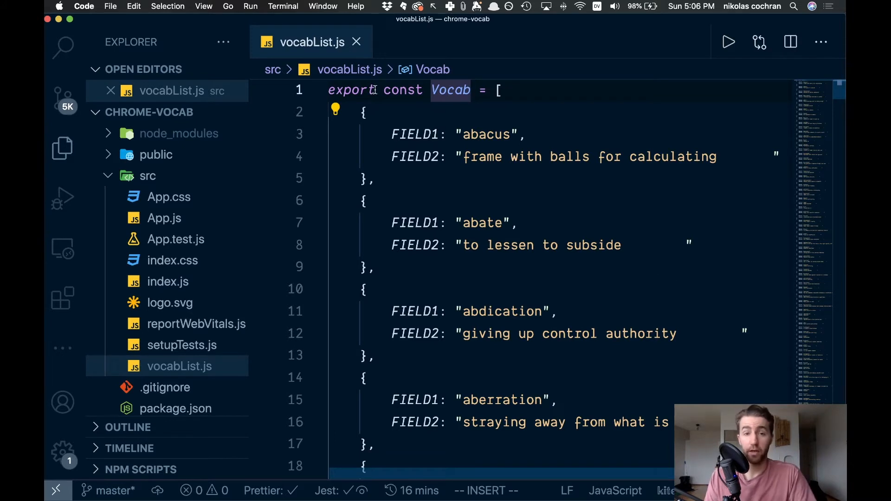
left_click_drag(330, 90, 479, 92)
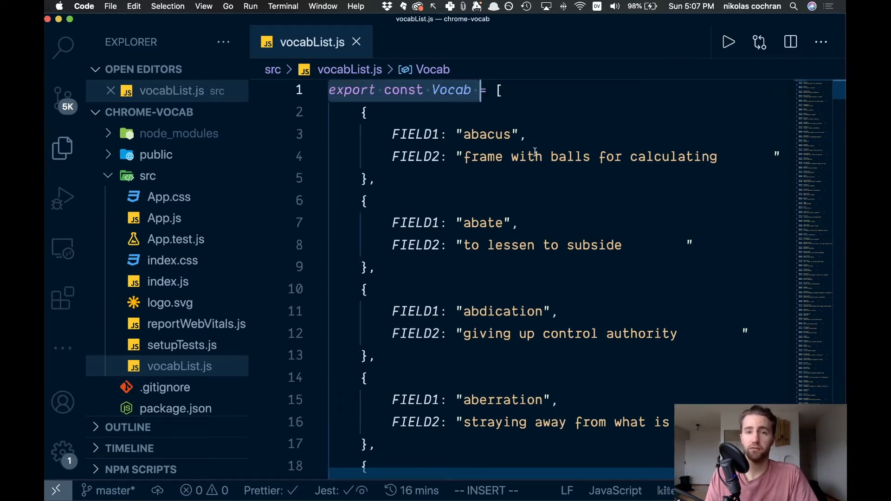
left_click(541, 103)
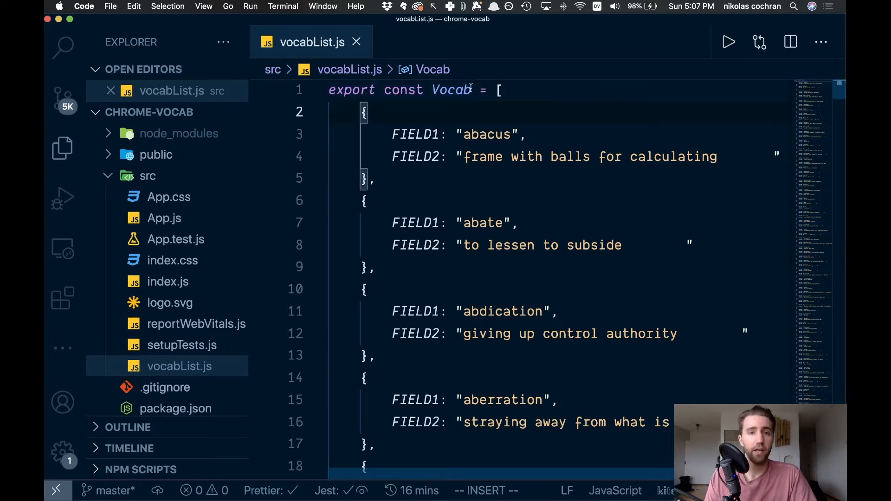
left_click(355, 43)
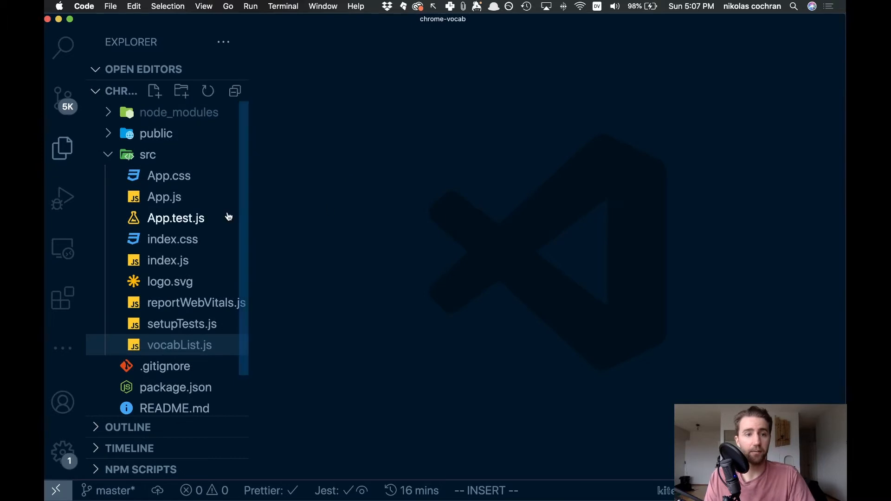
In App.js delete the whole <header> block, leaving an empty line inside the App div
left_click(174, 201)
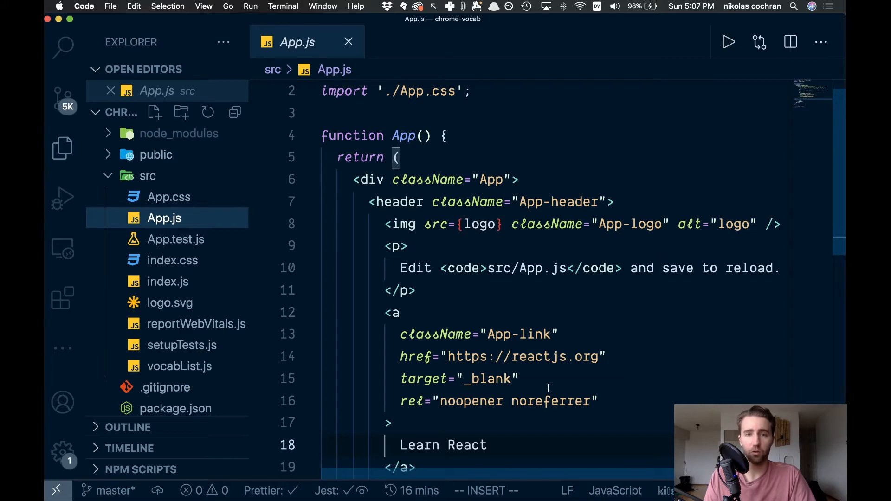
scroll(459, 346, "down", 2)
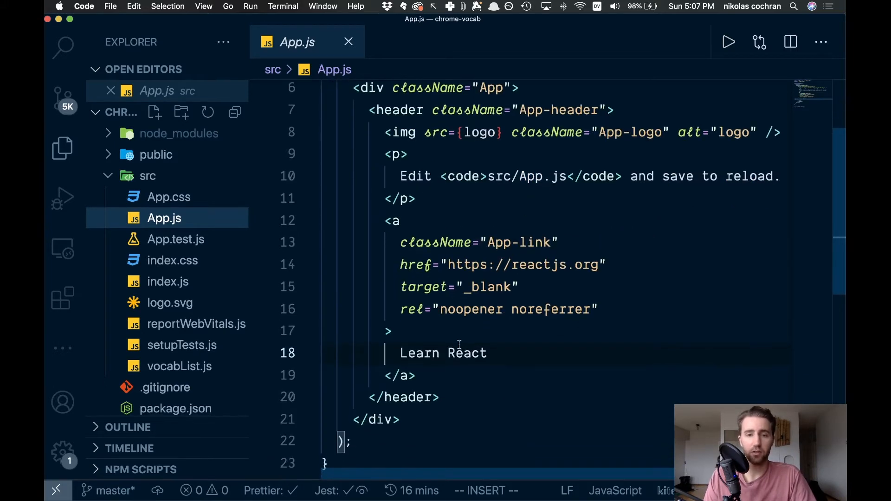
left_click_drag(438, 396, 328, 116)
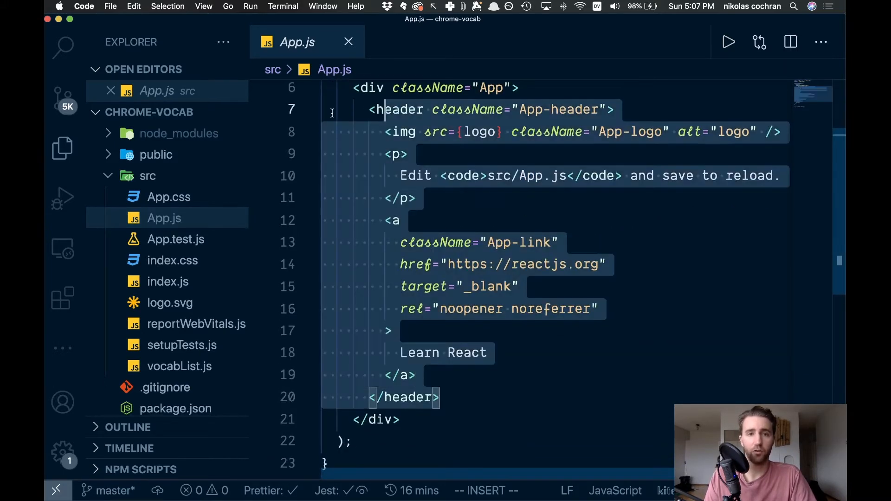
key("BackSpace")
key("Escape")
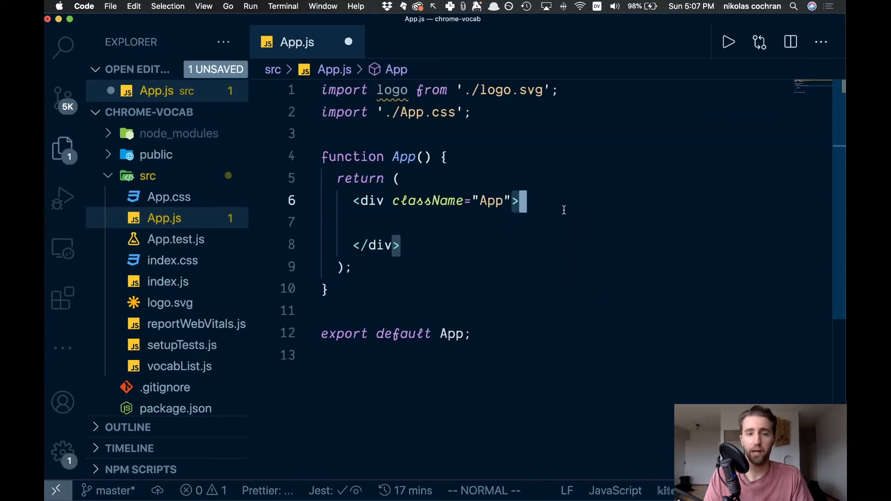
key("shift+o")
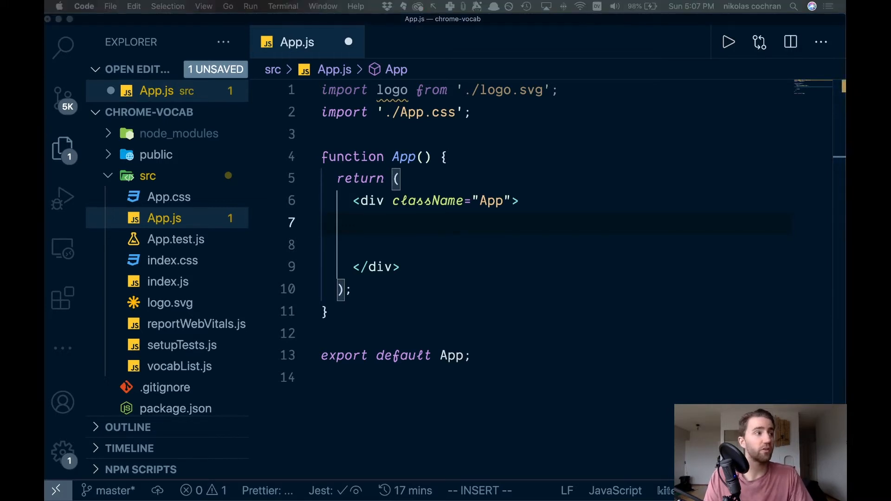
Import Vocab from ./vocabList and add an empty line above the return in App
left_click(529, 112)
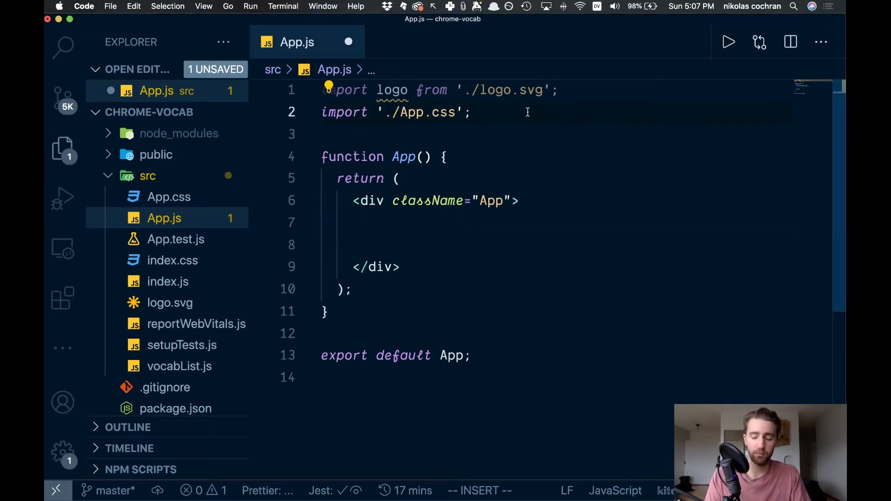
key("Return")
type("impor")
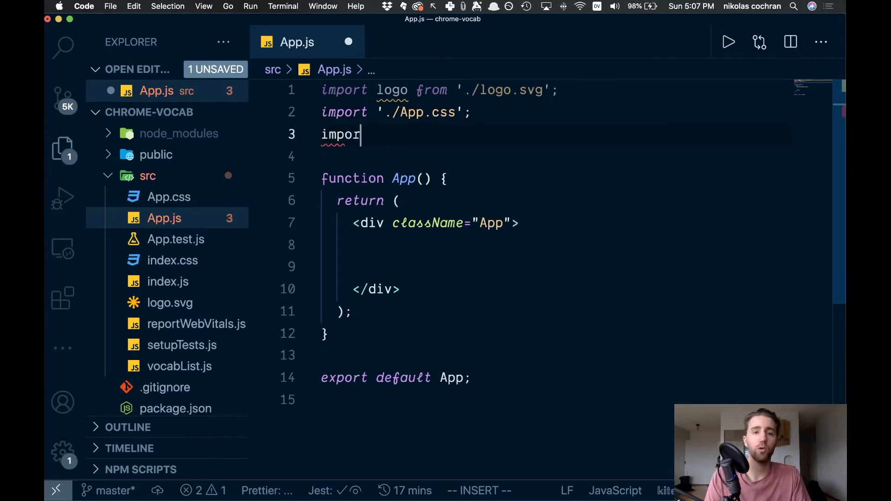
type("t {")
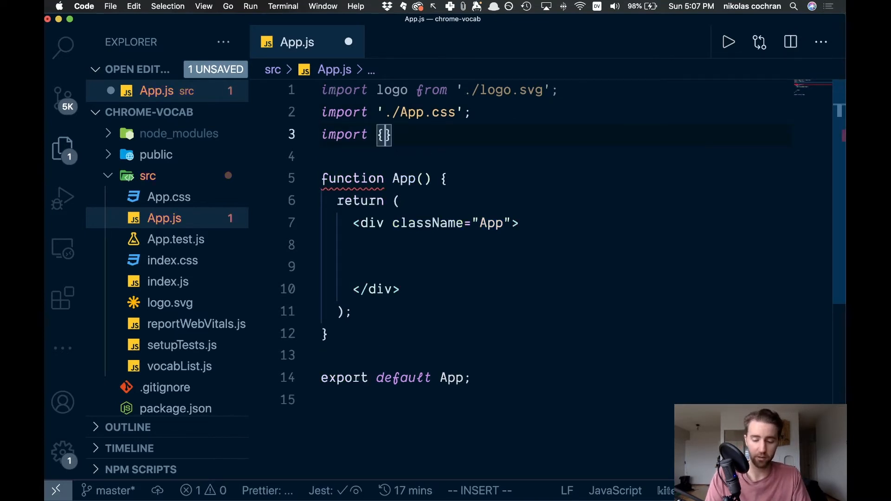
type("Vocab}")
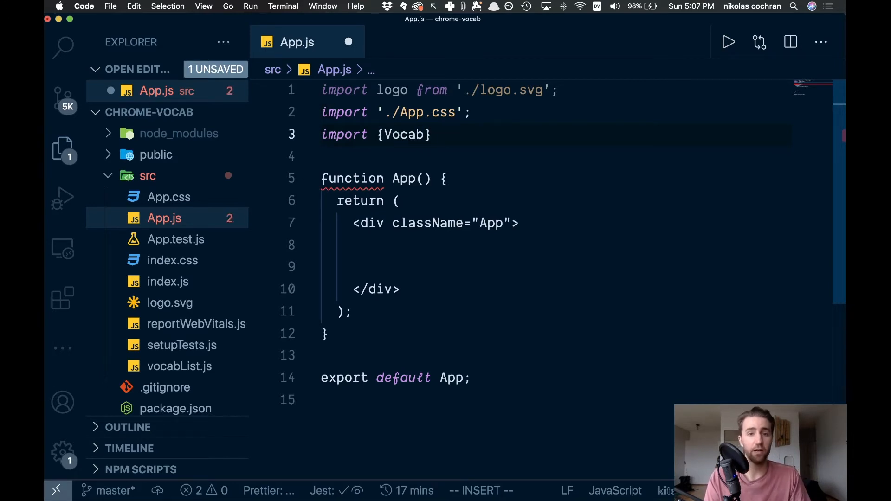
type(" fro")
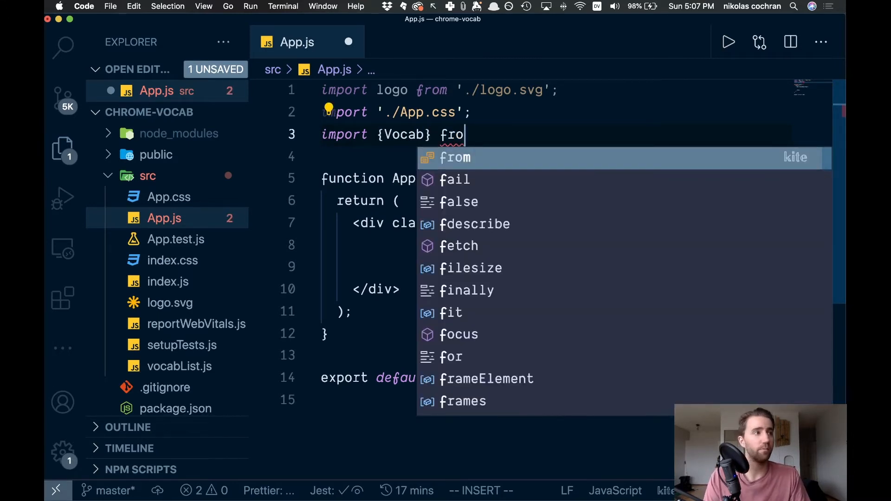
type("m './")
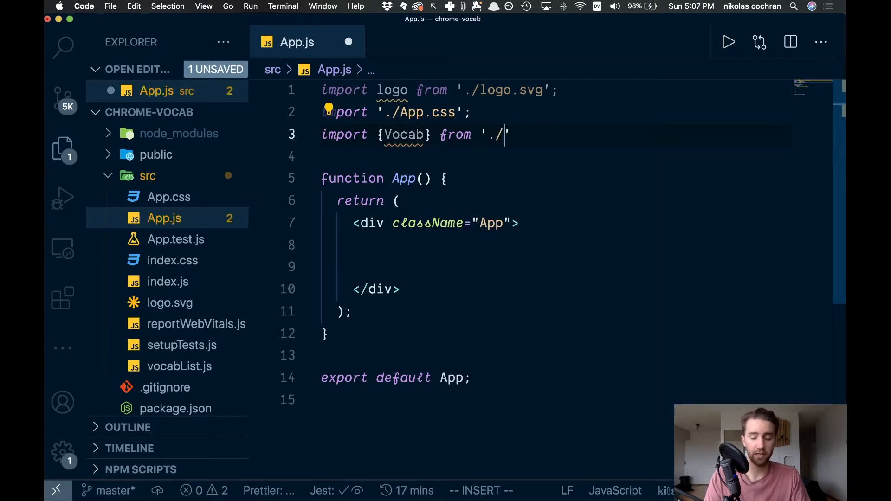
type("vocab")
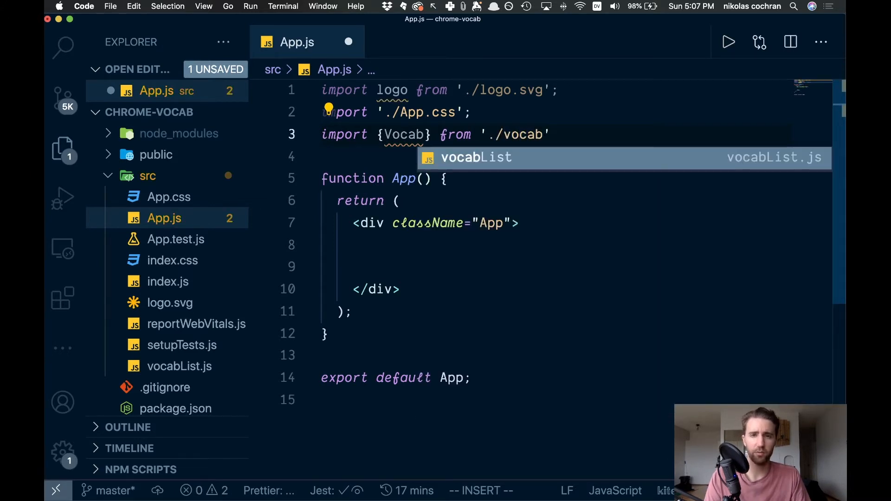
type("L")
key("Return")
key("Down")
key("Down")
key("Down")
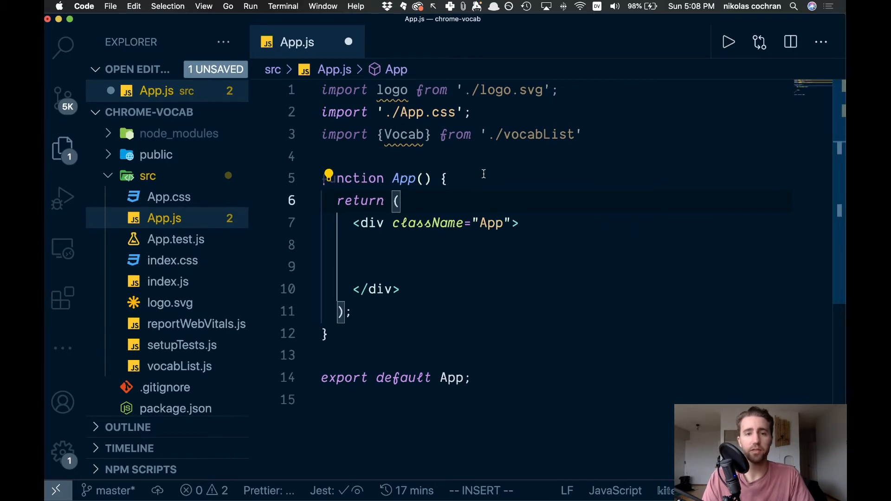
left_click(482, 176)
key("Return")
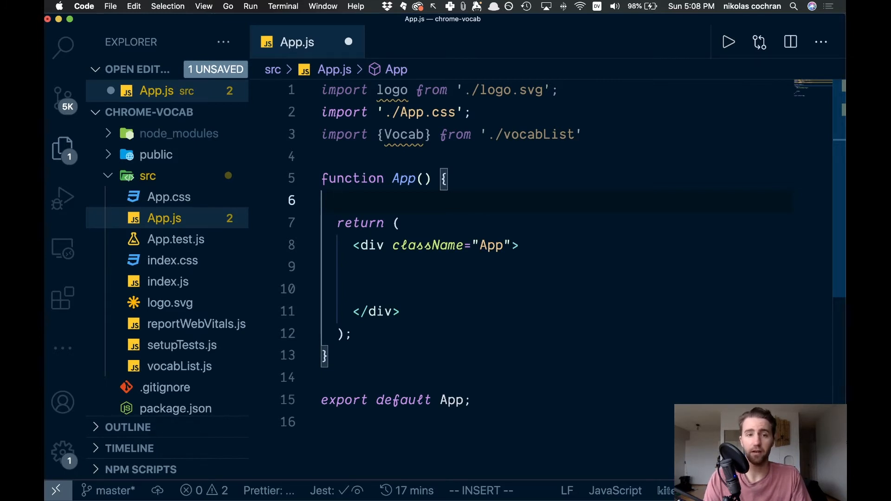
type("co")
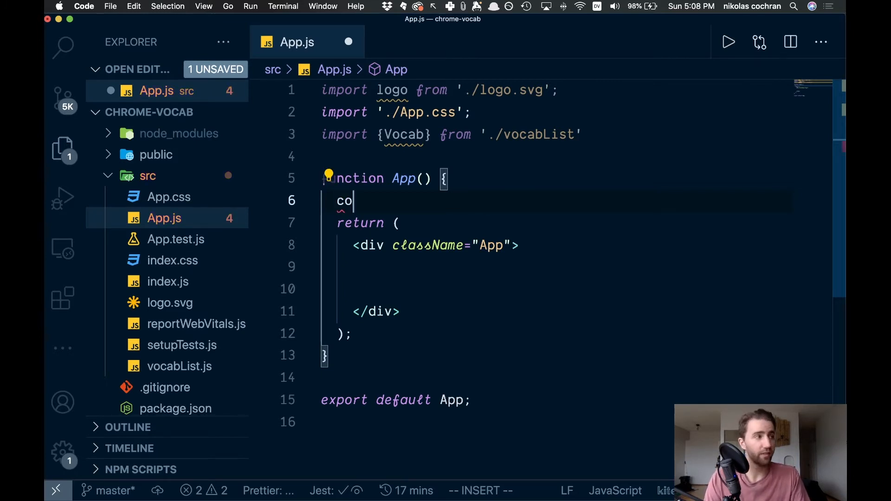
type("nst rando")
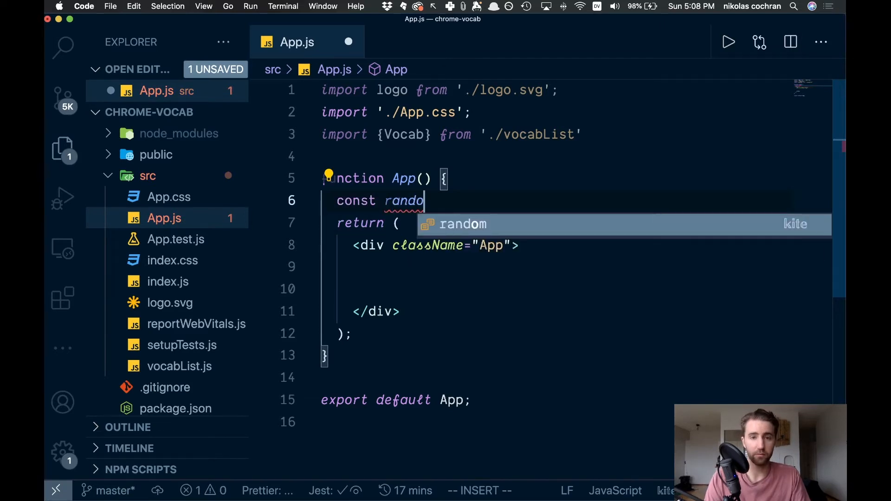
type("mNum")
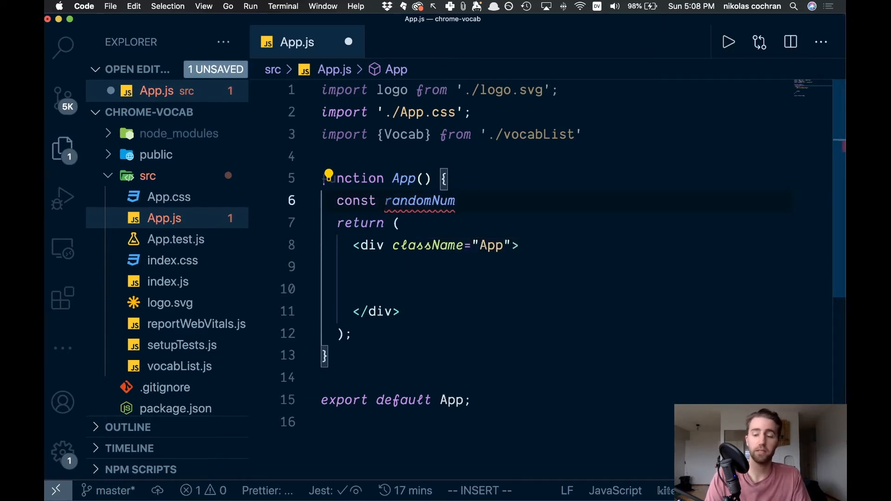
type(" = ")
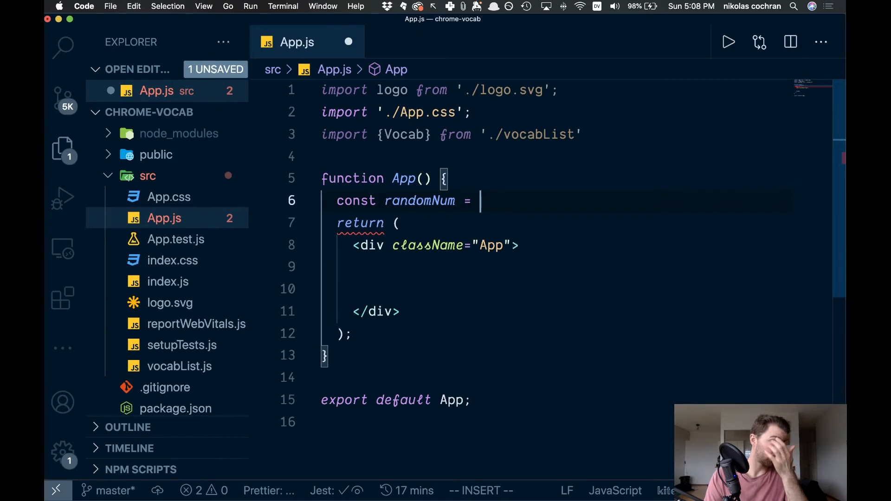
type("Ma")
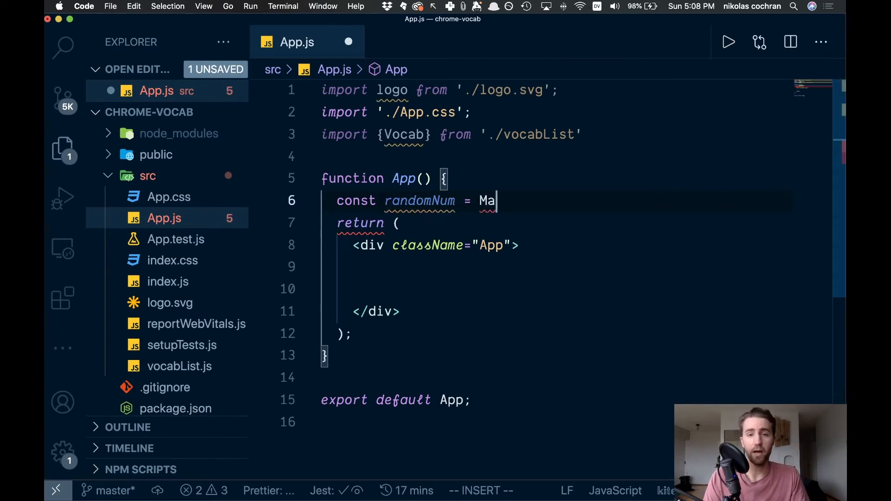
type("th.floor")
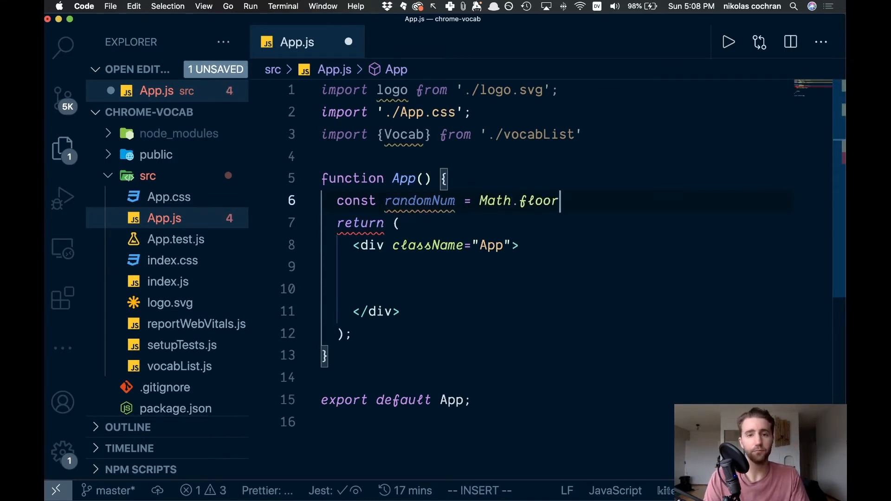
type("(")
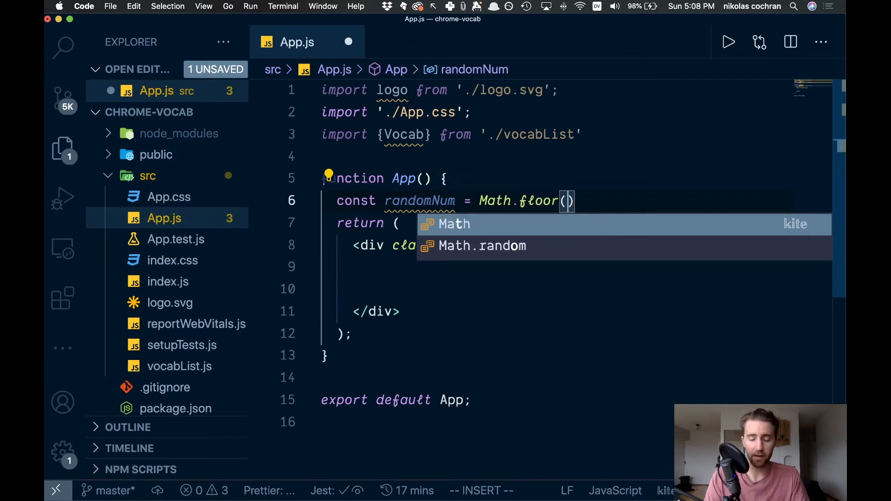
type("Math.")
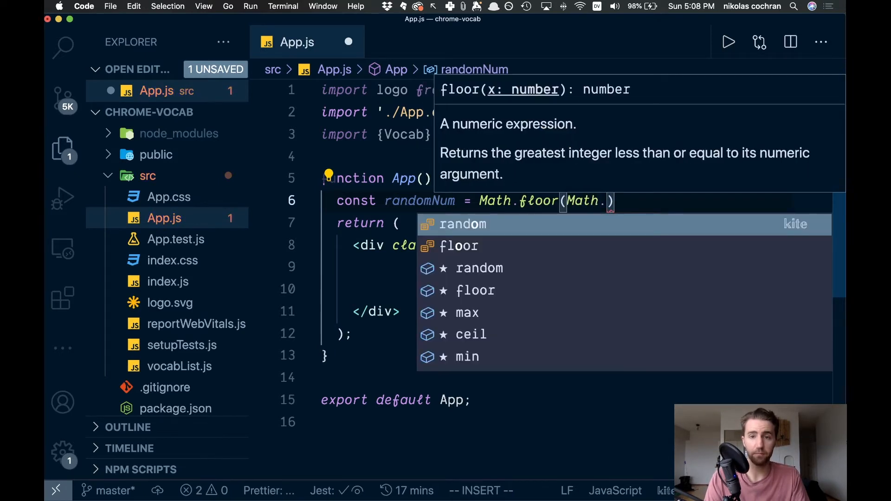
type("ron")
Define const randomNum = Math.floor(Math.random() * Math.floor(Vocab.length))
key("BackSpace")
key("BackSpace")
type("an")
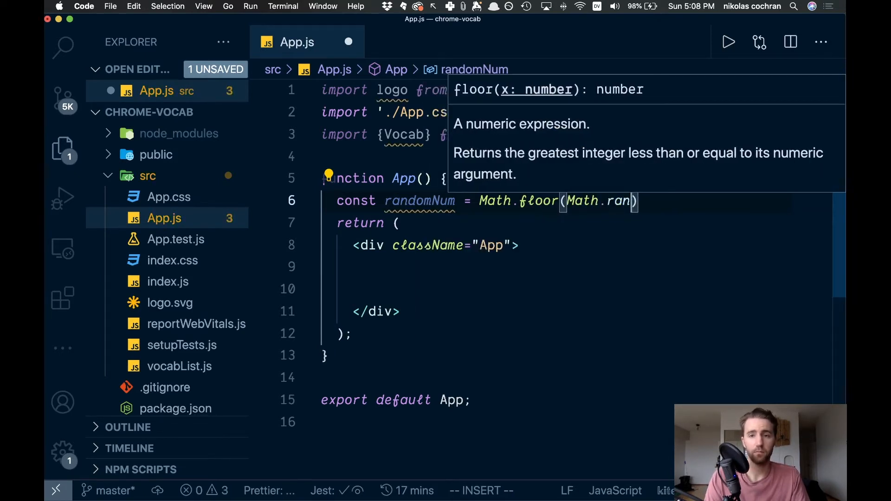
type("dom")
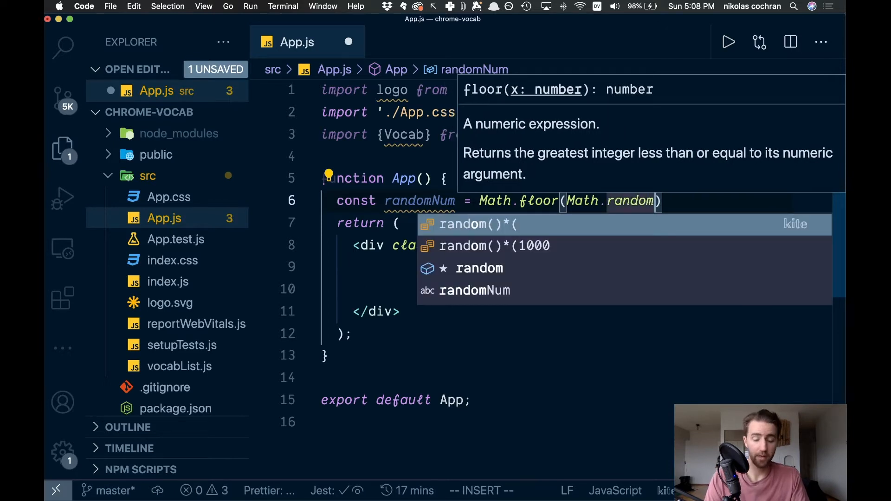
type("() ")
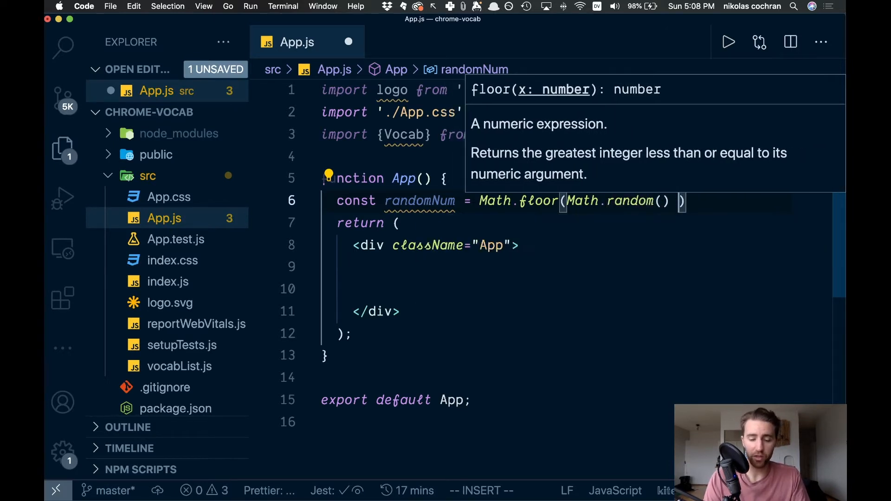
type("*")
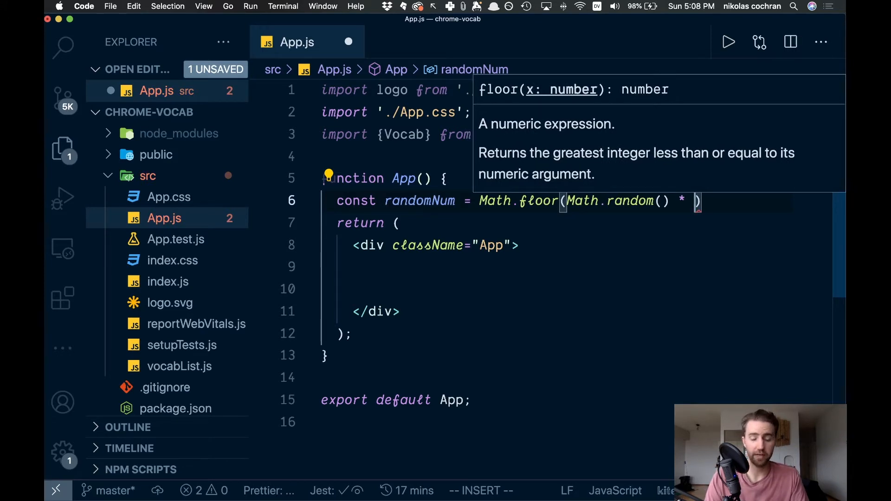
type(" Math")
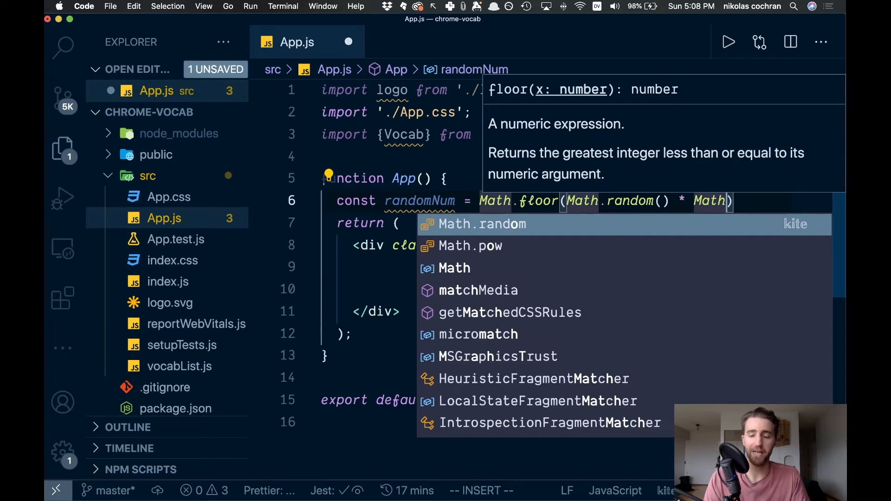
type(".f")
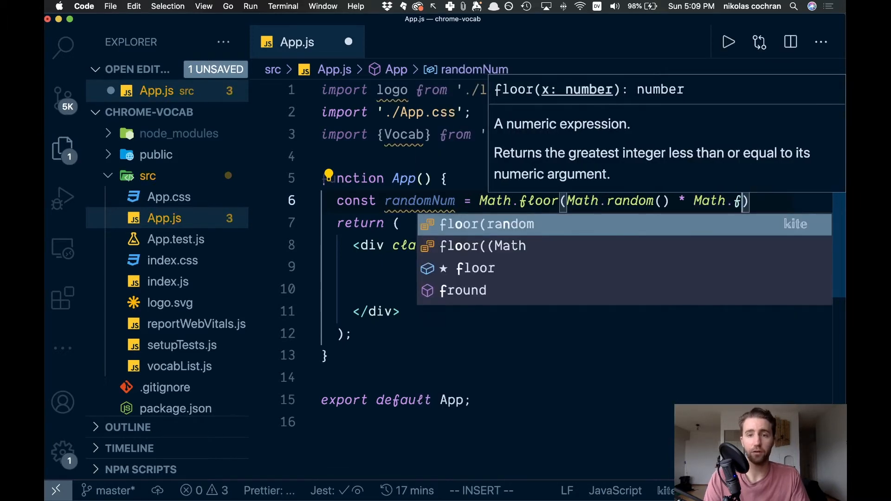
key("Tab")
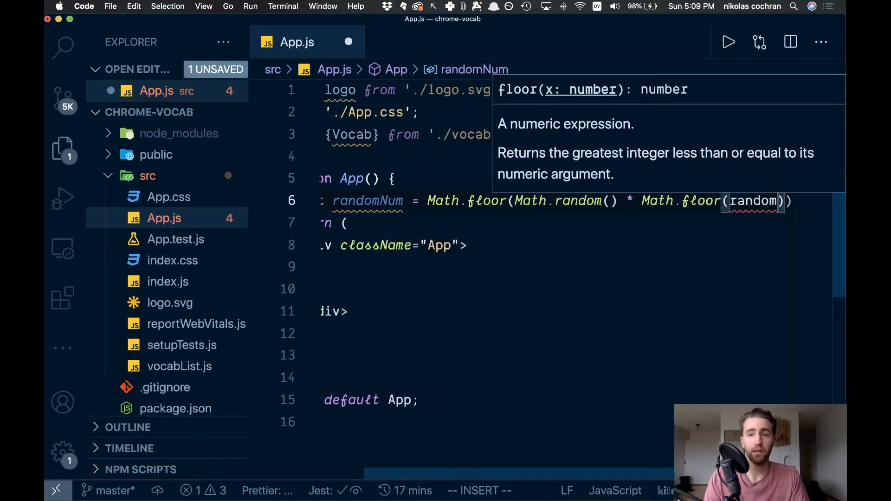
key("BackSpace")
key("BackSpace")
key("BackSpace")
key("BackSpace")
key("BackSpace")
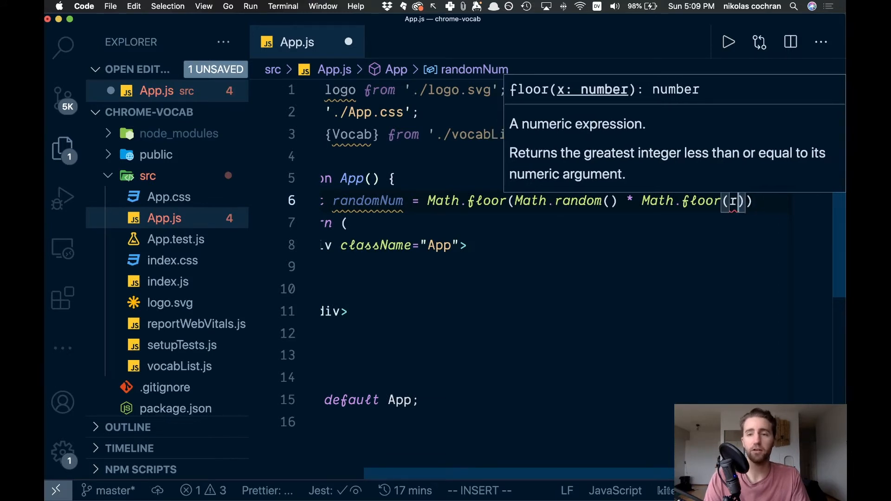
key("BackSpace")
key("BackSpace")
type("Voc")
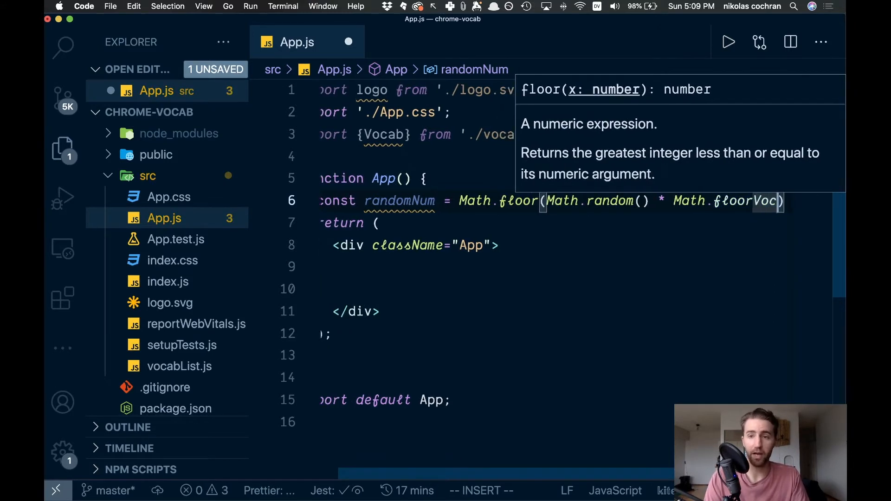
type("ab")
key("BackSpace")
key("BackSpace")
key("BackSpace")
key("BackSpace")
key("BackSpace")
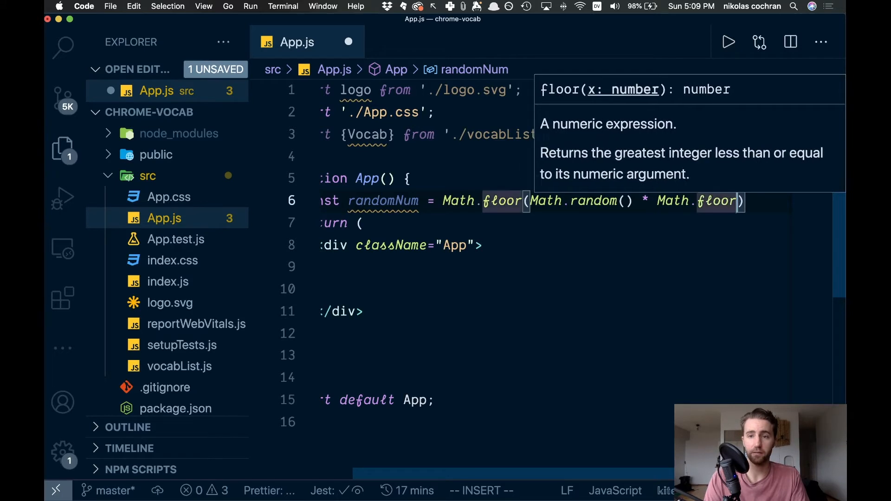
type("(Voc")
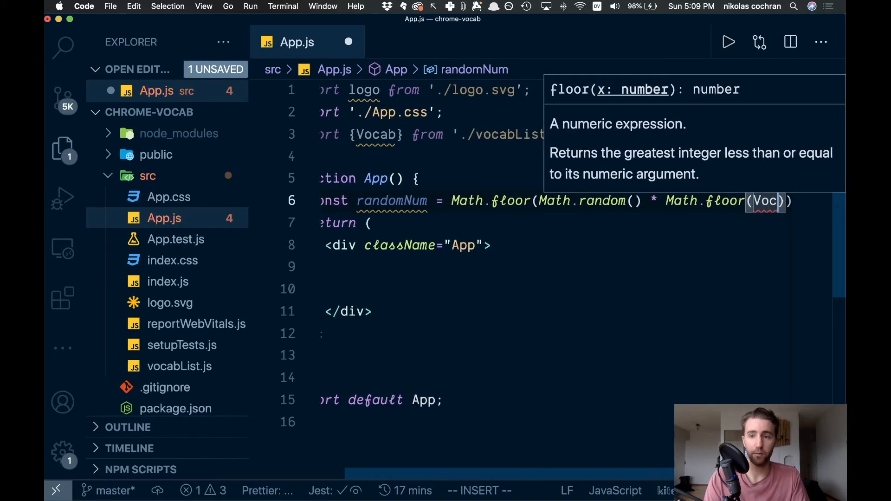
type("ab.len")
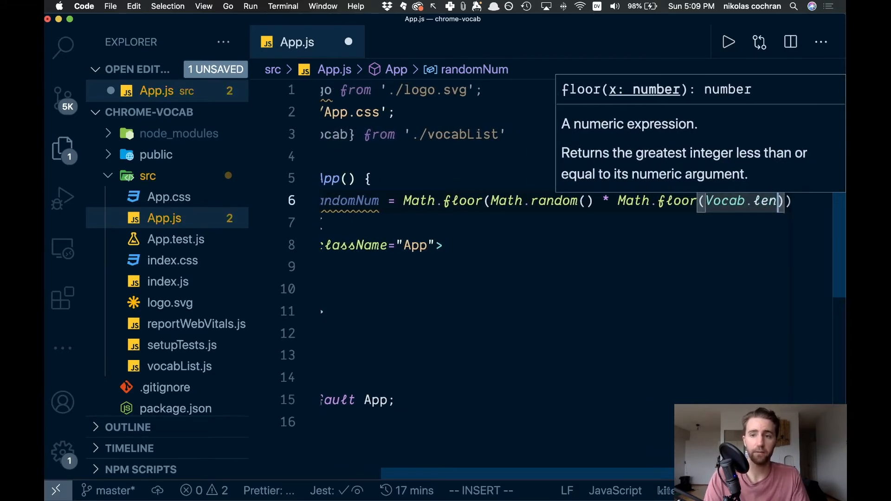
type("gth")
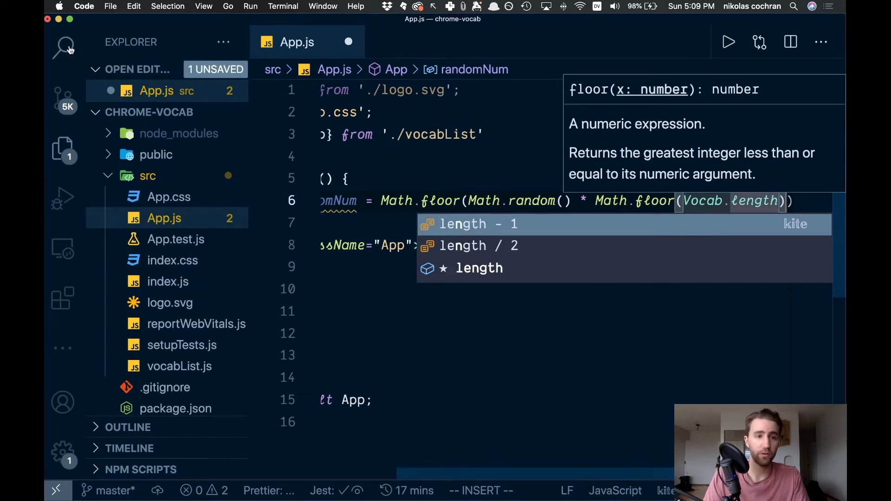
key("Escape")
key("super+b")
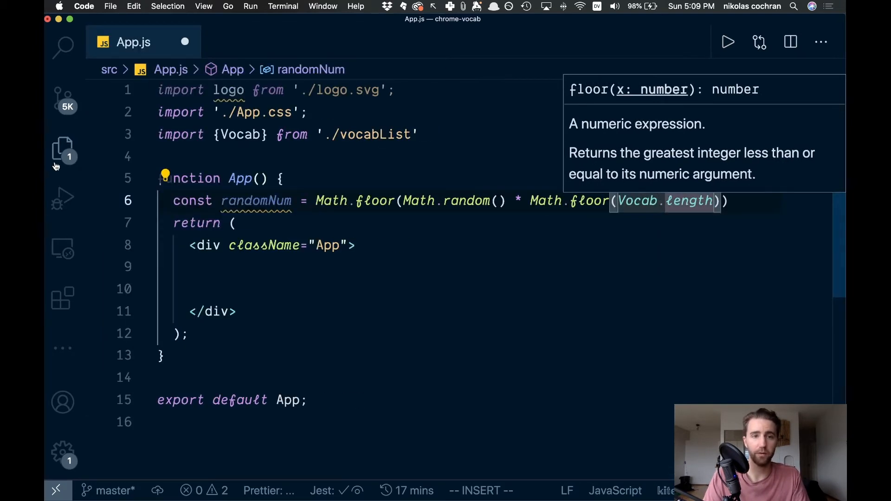
left_click(550, 255)
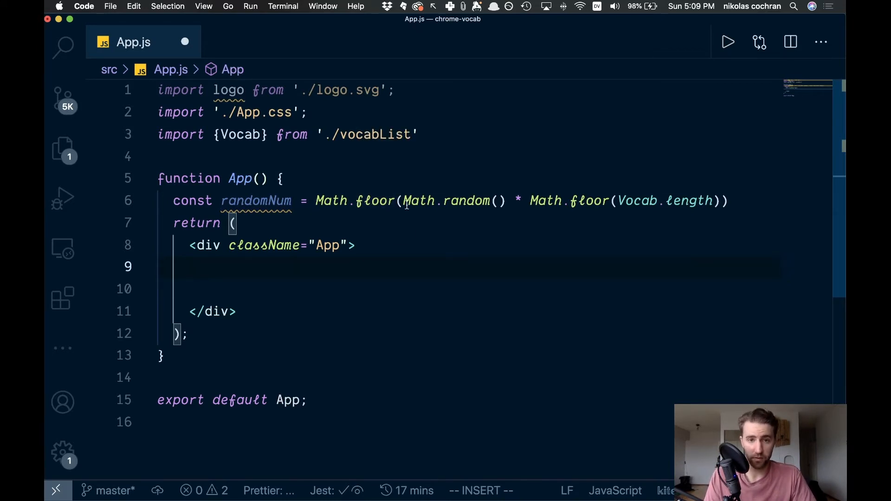
left_click_drag(506, 201, 410, 200)
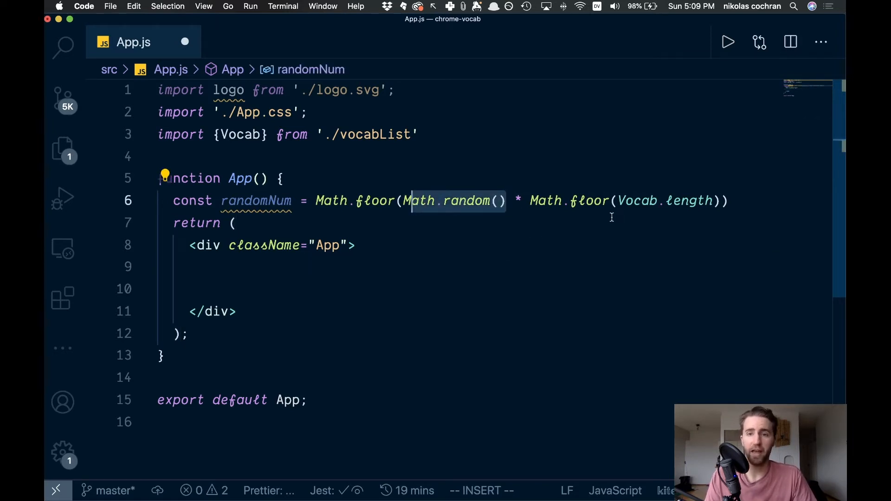
left_click(614, 202)
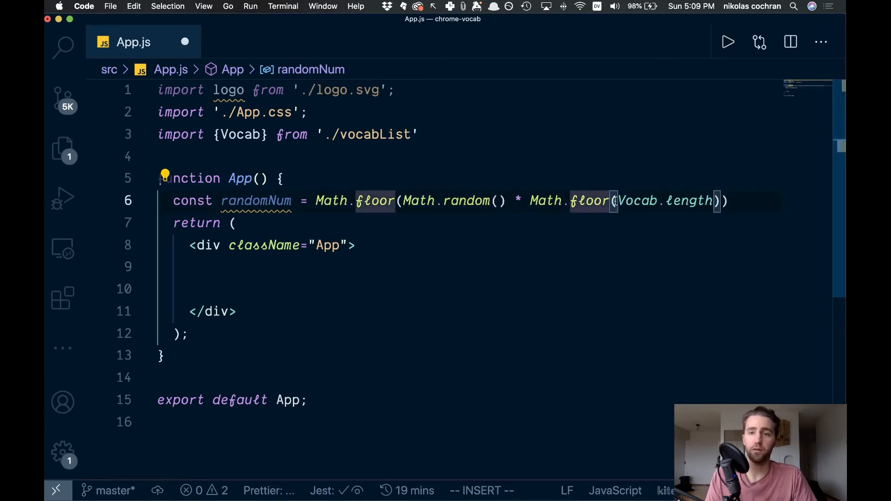
double_click(617, 210)
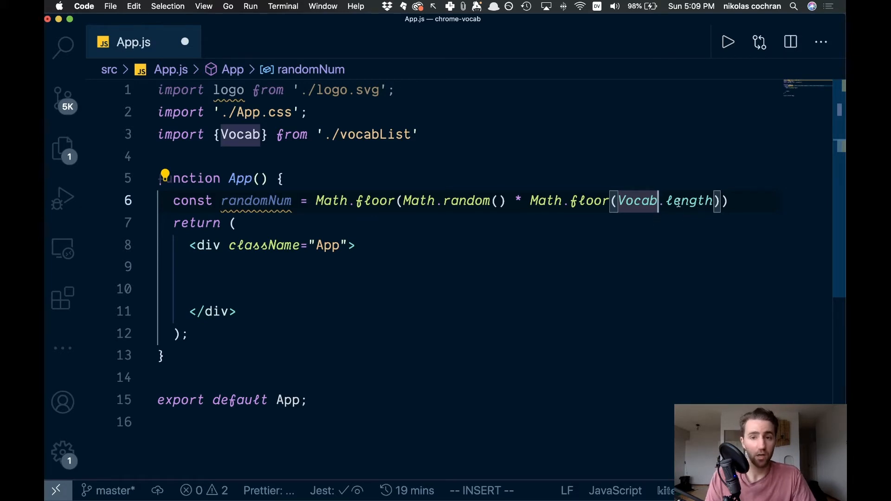
left_click(698, 202)
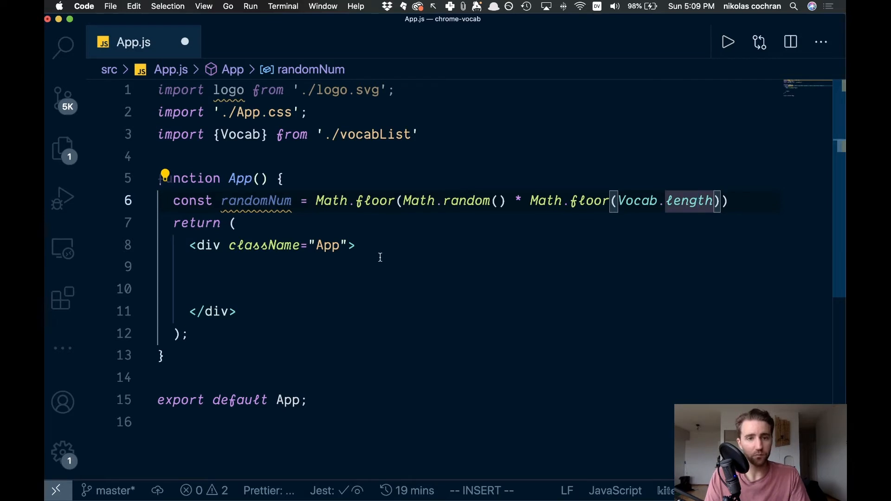
left_click(279, 273)
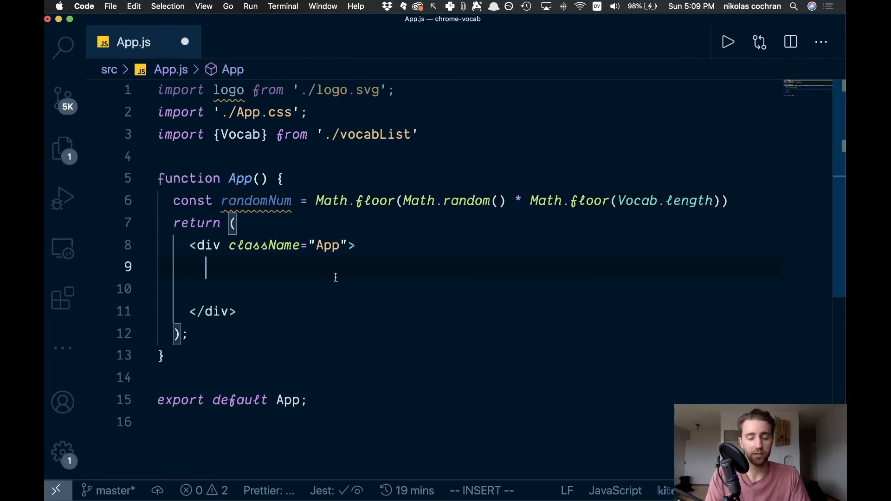
type("h1")
Add an h1 in the div holding {Vocab[randomNum], checking the randomNum name on line 6
key("Tab")
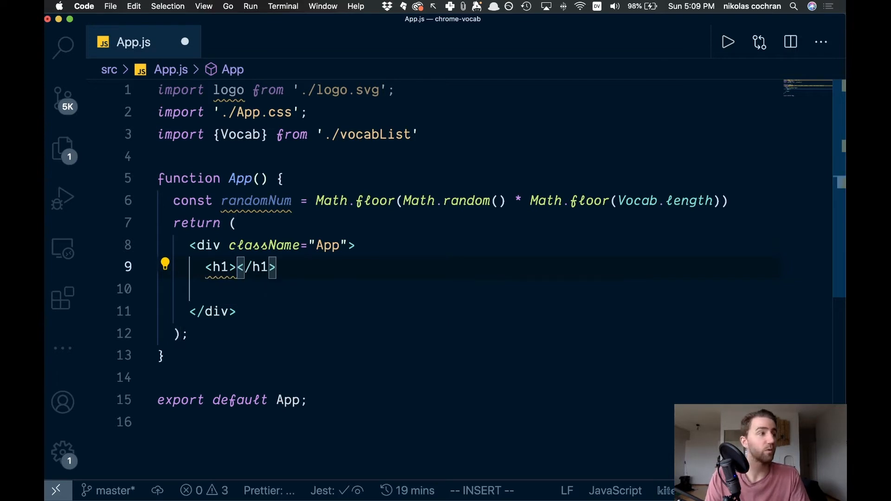
type("{Va")
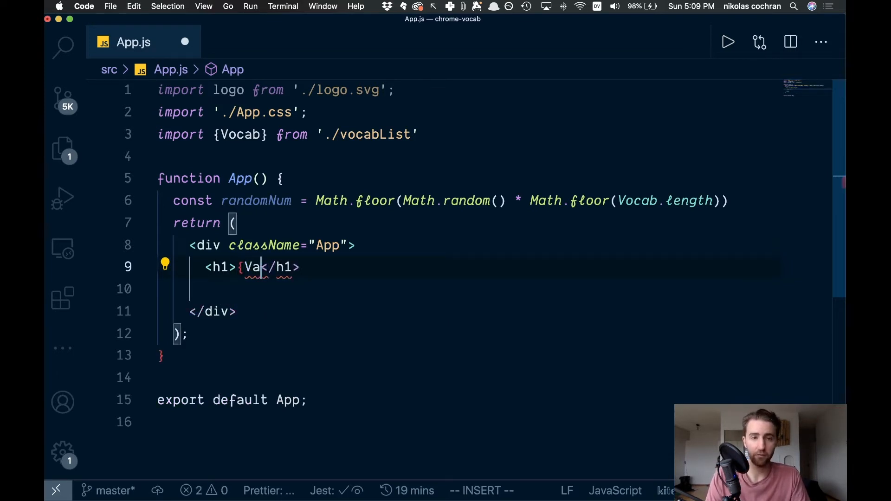
key("BackSpace")
type("ocab")
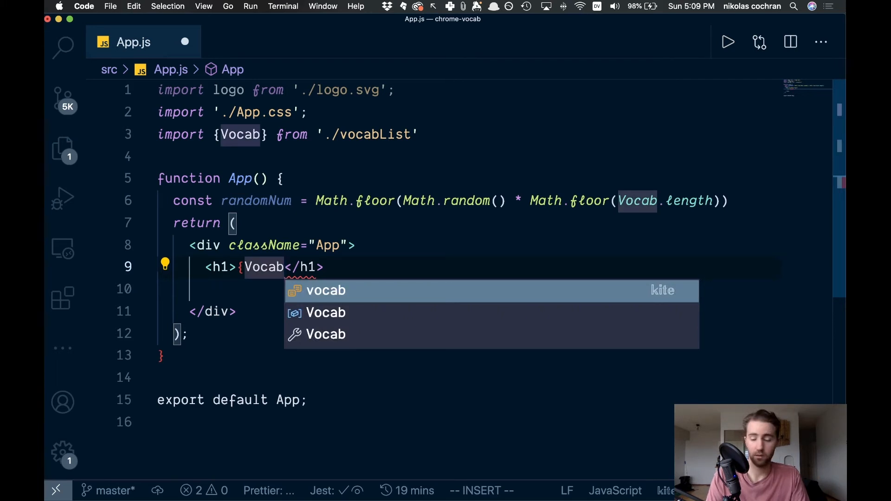
type("[")
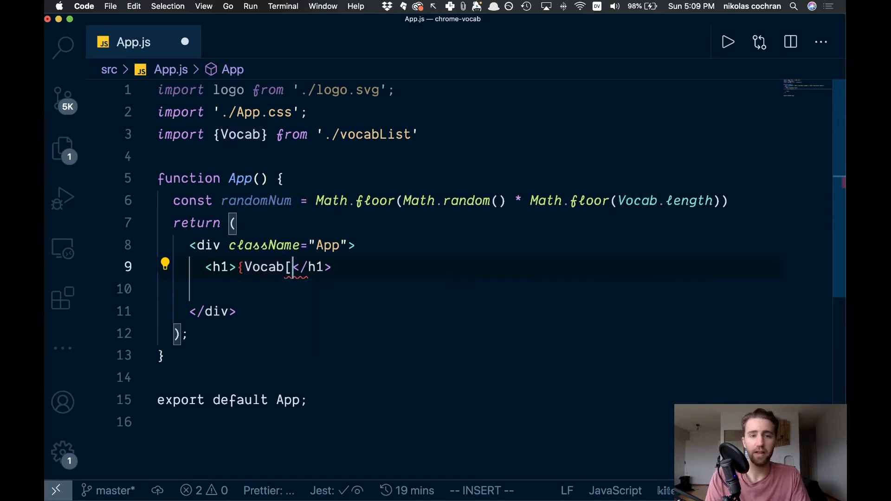
type("rand")
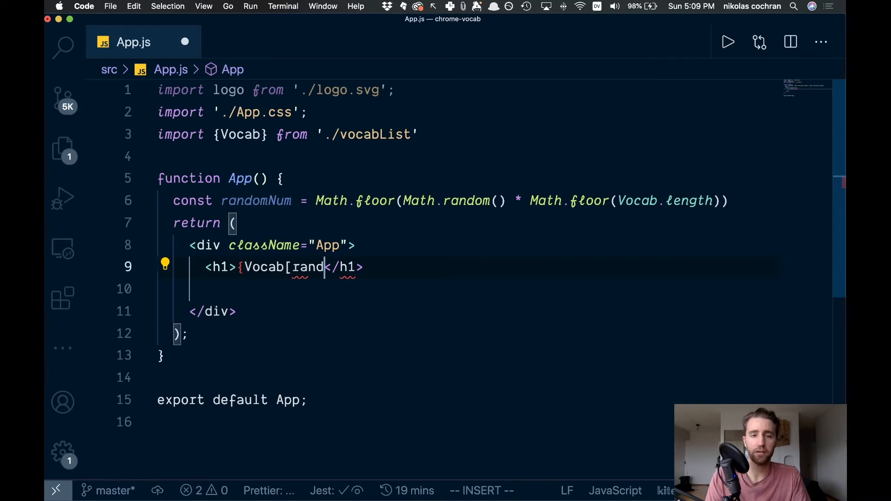
type("omNum")
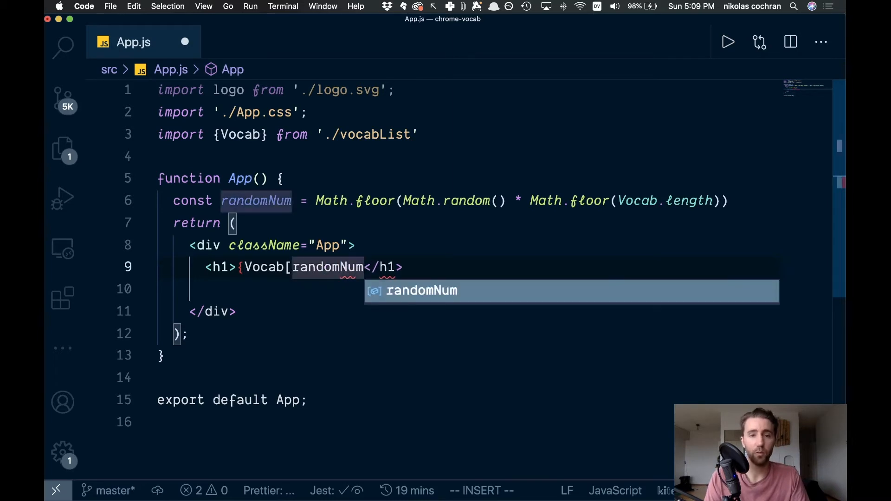
double_click(253, 202)
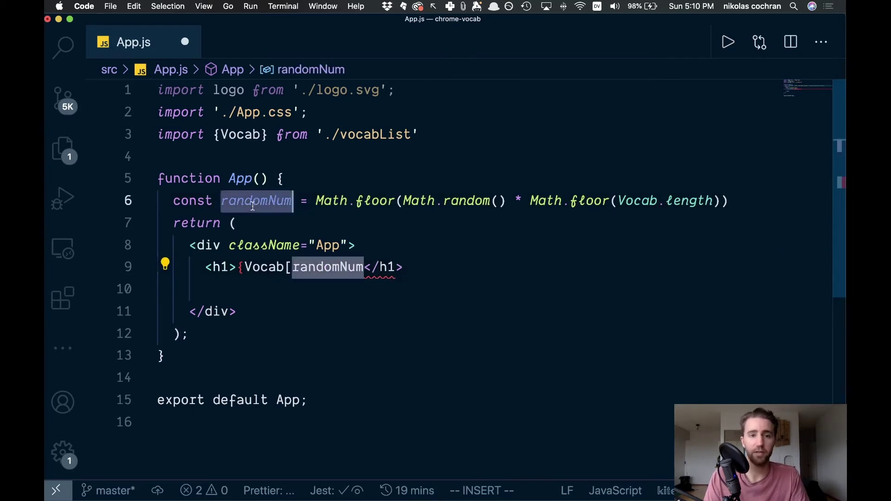
left_click(366, 268)
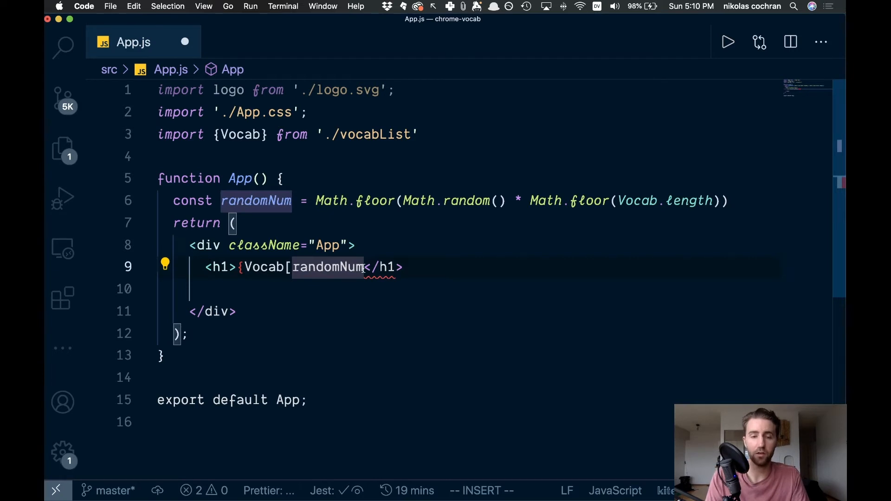
type("]")
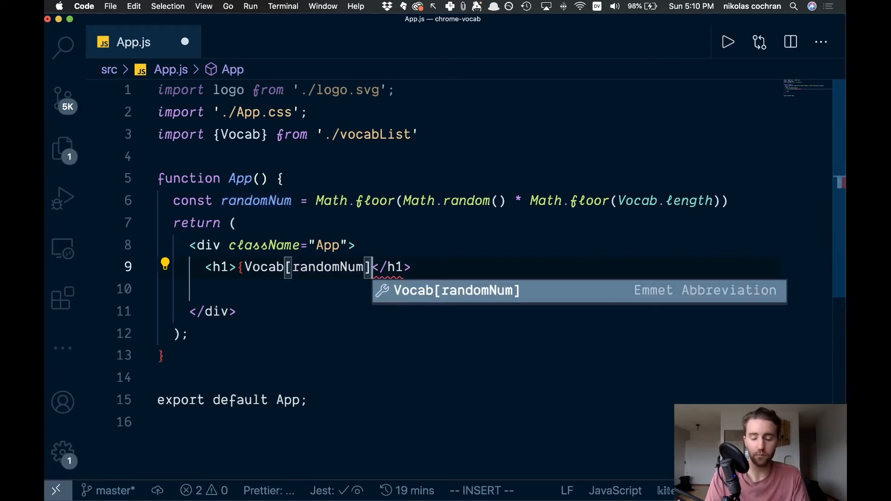
type("}")
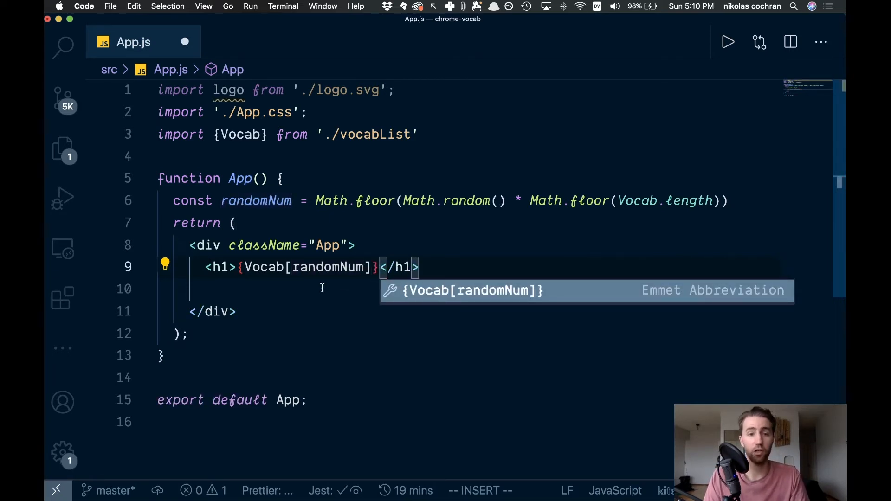
Complete the heading expression as {Vocab[randomNum].FIELD1}
key("Escape")
key("Down")
key("Down")
key("Down")
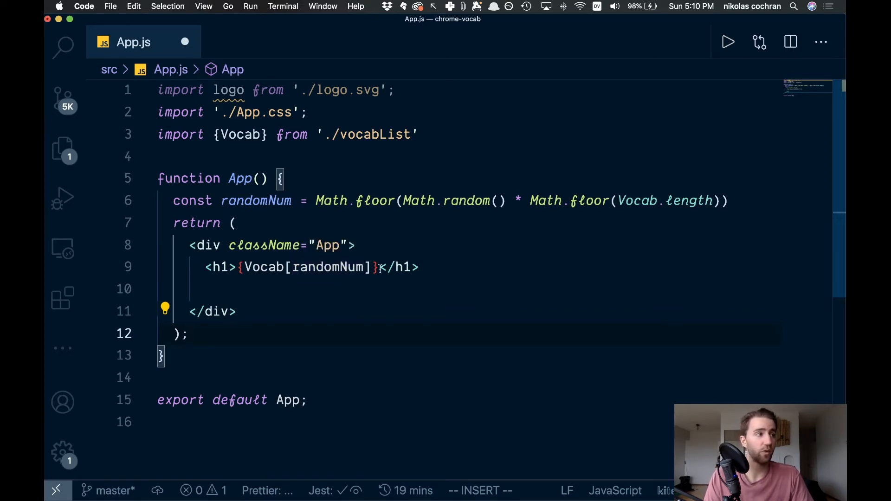
left_click(379, 272)
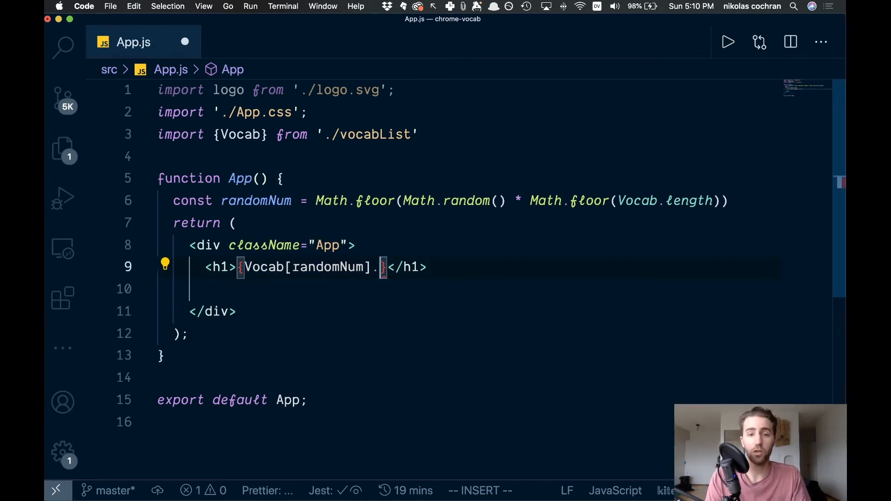
type(".FIEL")
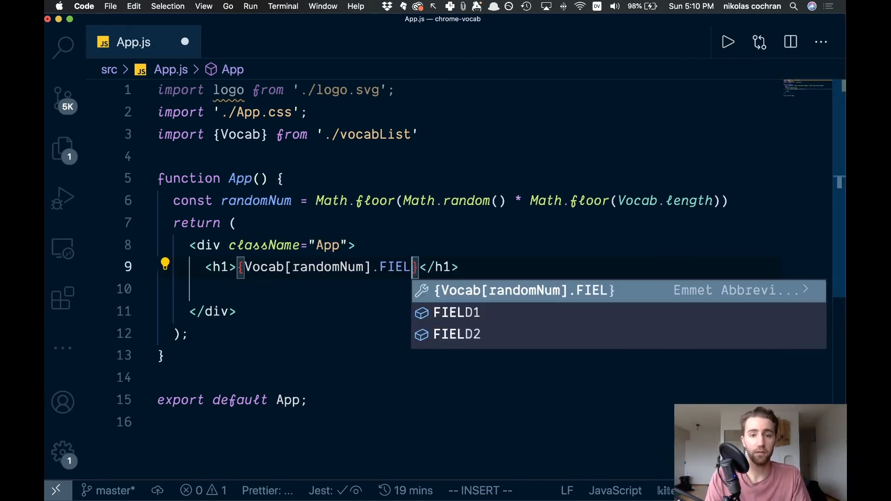
type("D")
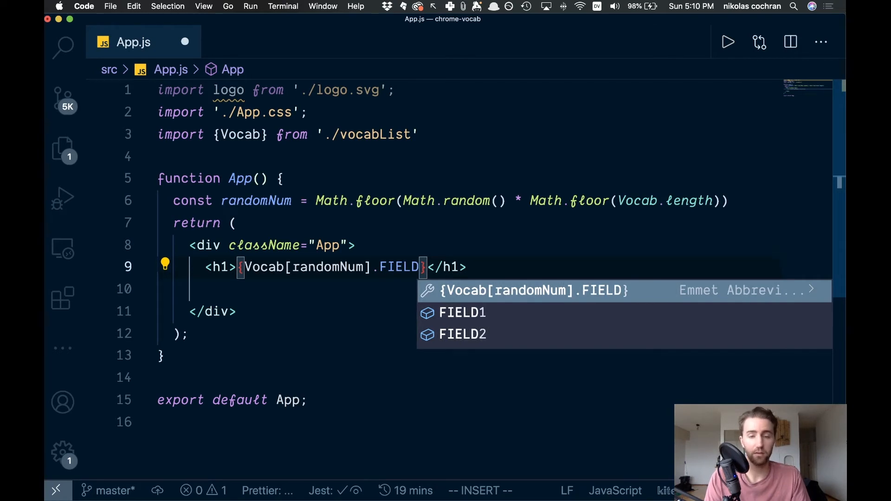
type("1")
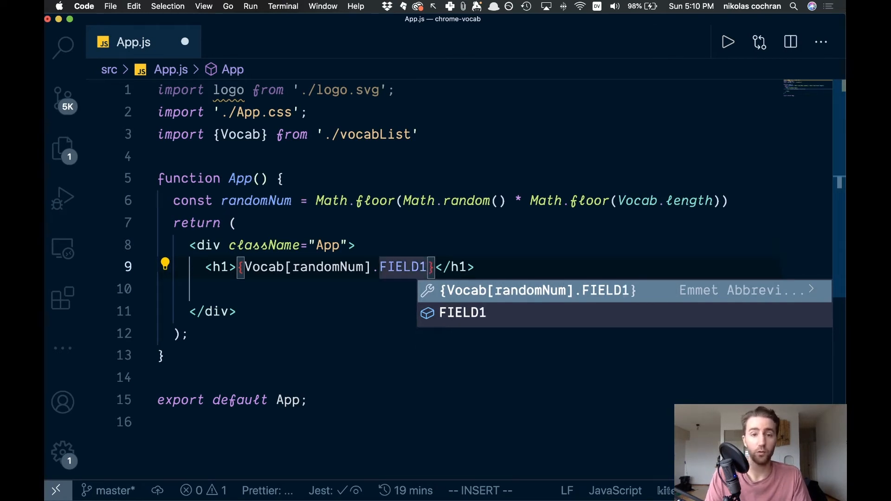
left_click(426, 267)
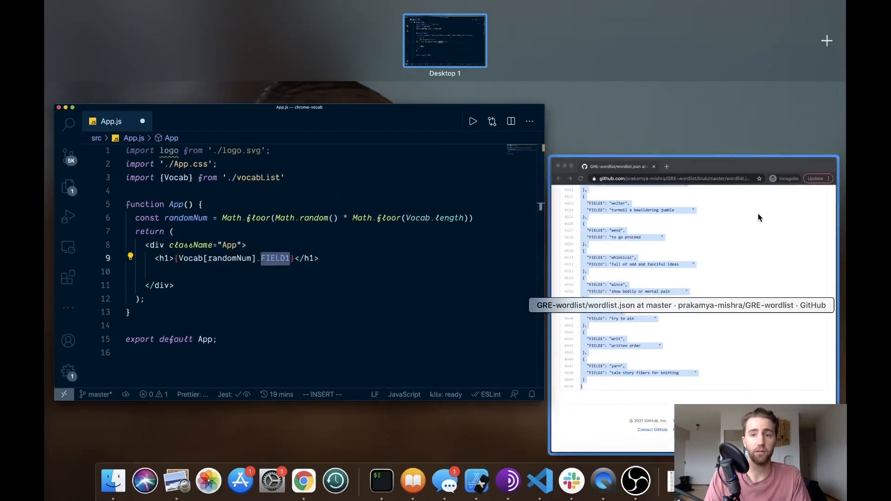
left_click(759, 213)
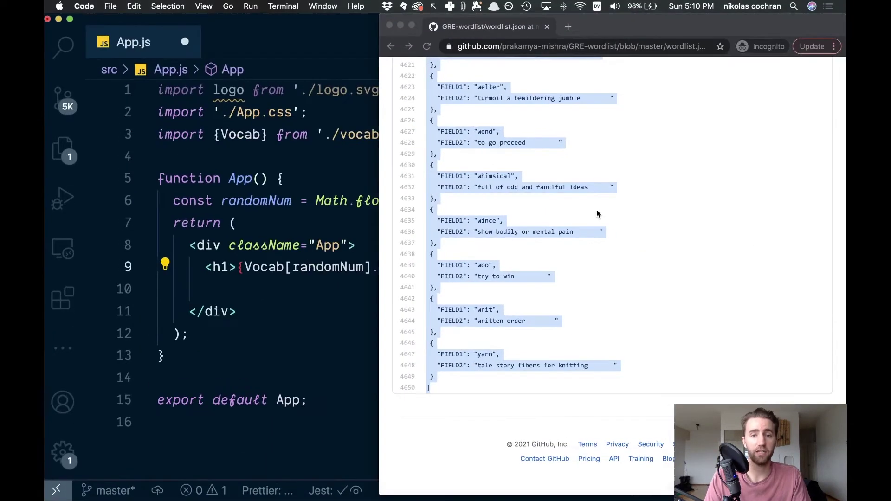
double_click(452, 131)
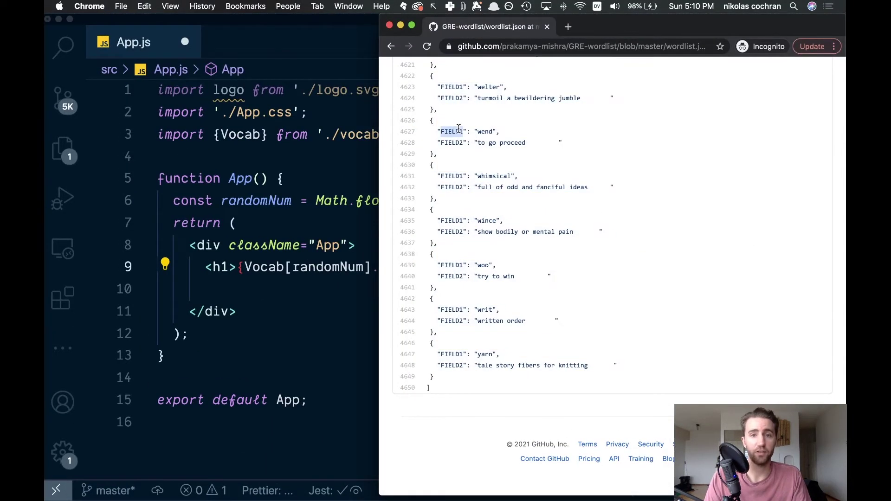
left_click(599, 170)
key("super+equal")
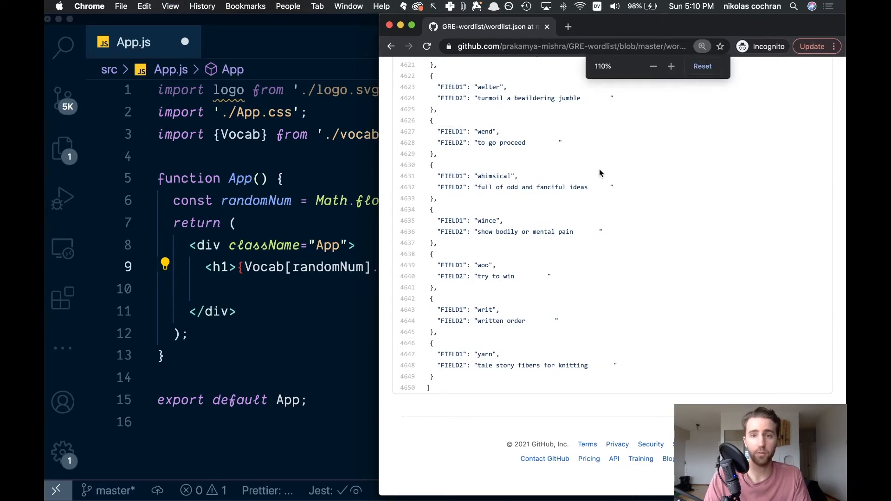
key("super+equal")
key("super+equal")
key("super+equal")
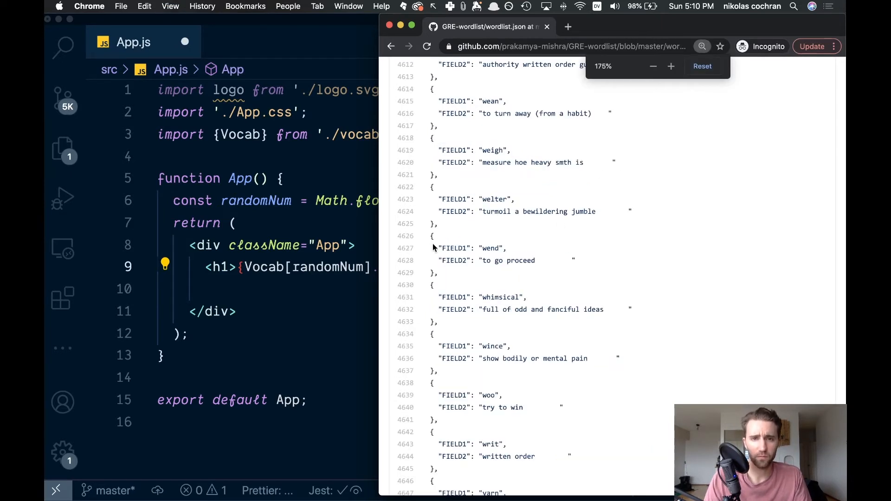
key("super+equal")
key("super+equal")
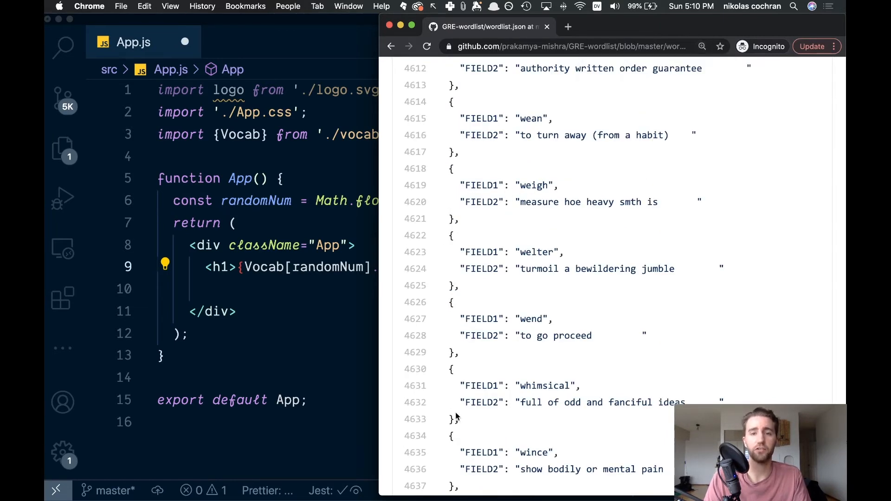
left_click(316, 233)
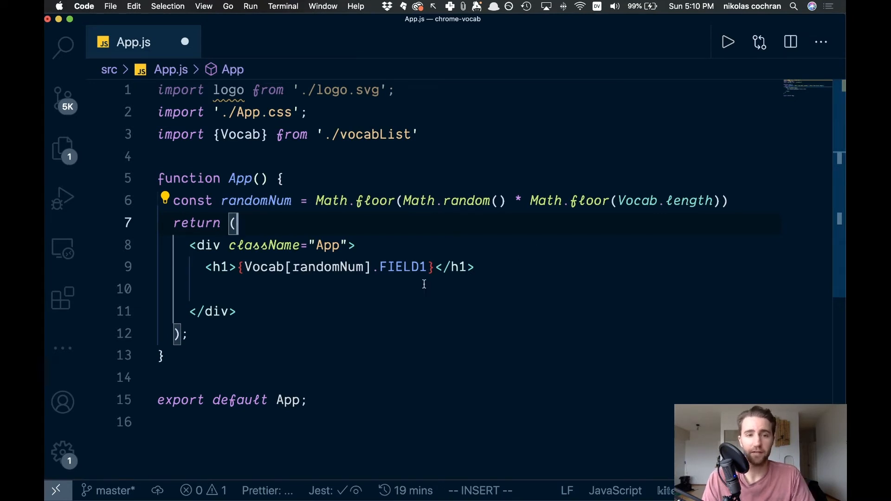
Add <h3>{Vocab[randomNum].FIELD2}</h3> below the h1 to show the definition
left_click(512, 268)
key("Return")
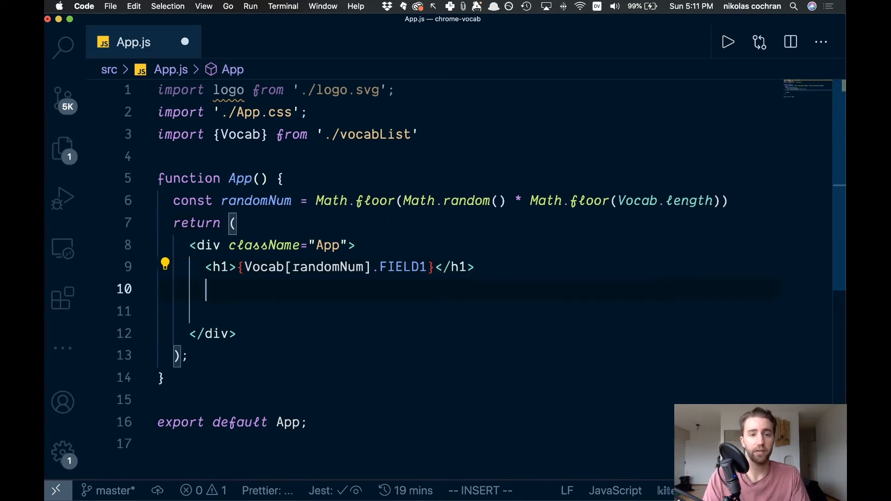
type("h3")
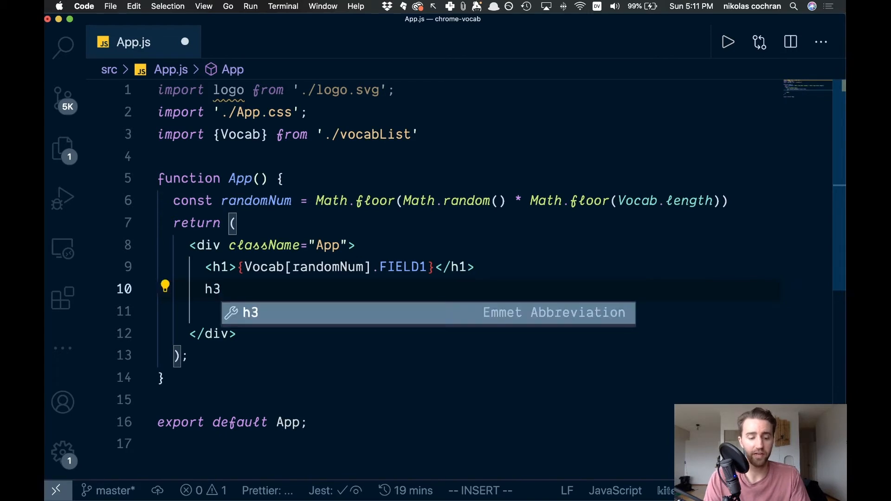
key("Tab")
type("{")
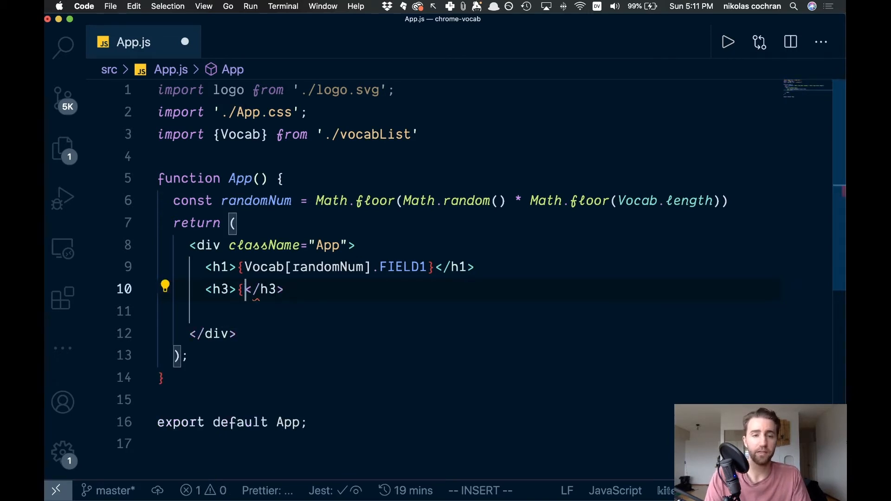
type("Vocab")
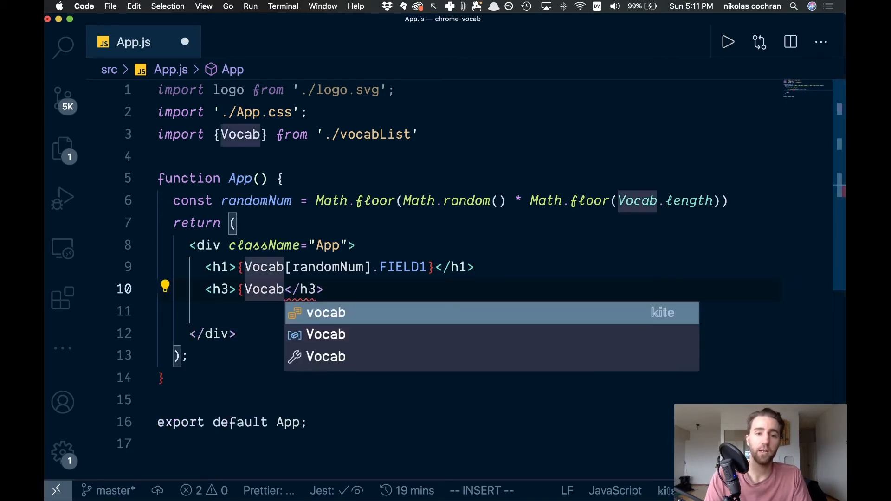
type("[")
key("Escape")
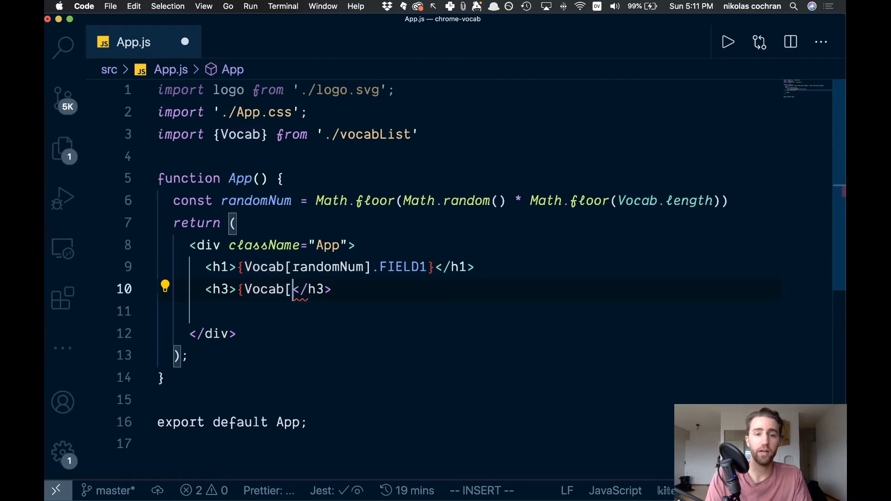
type("random")
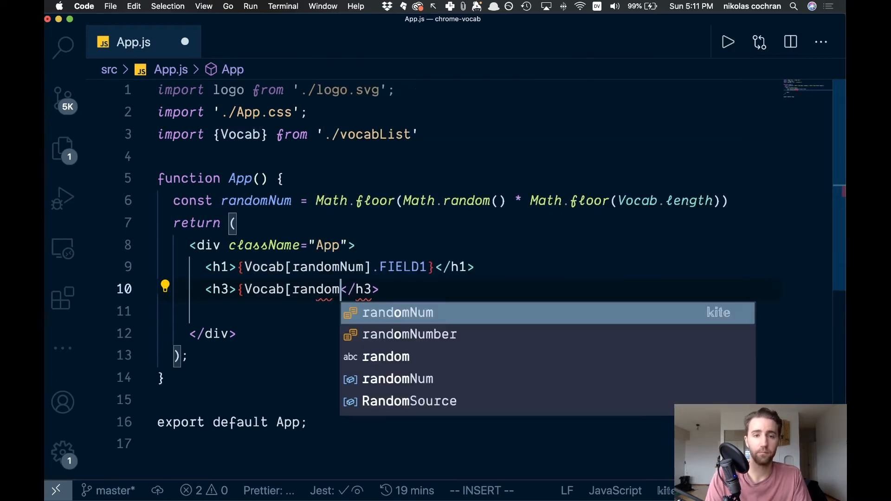
type("Num")
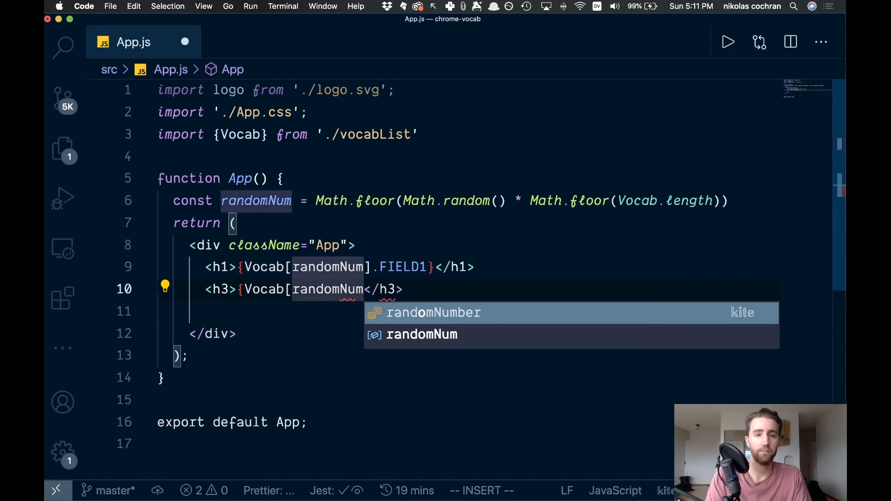
type("]")
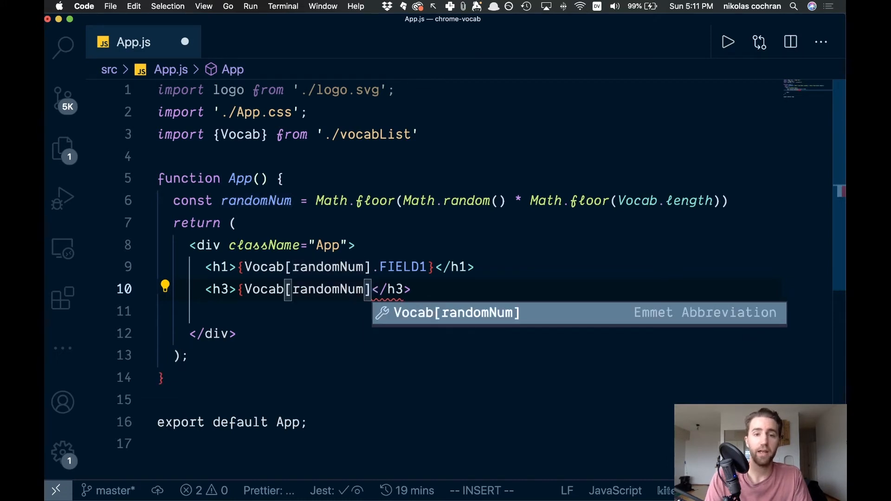
type(".FIE")
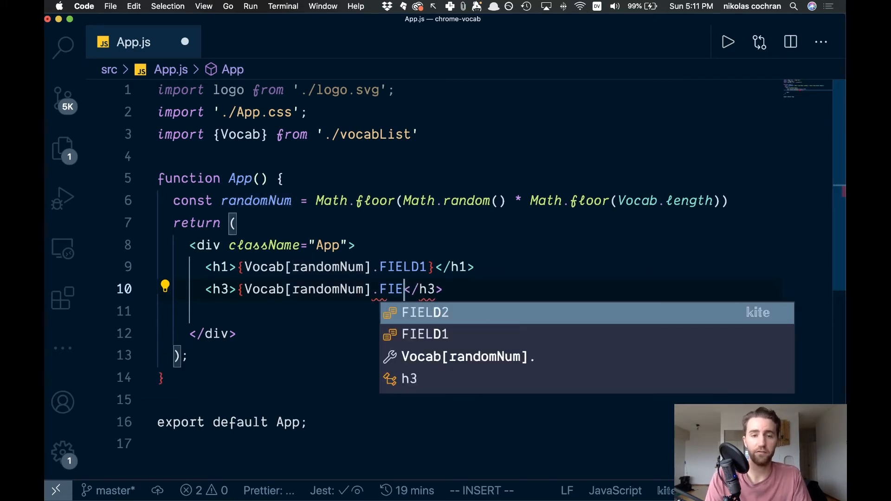
type("LD")
key("Return")
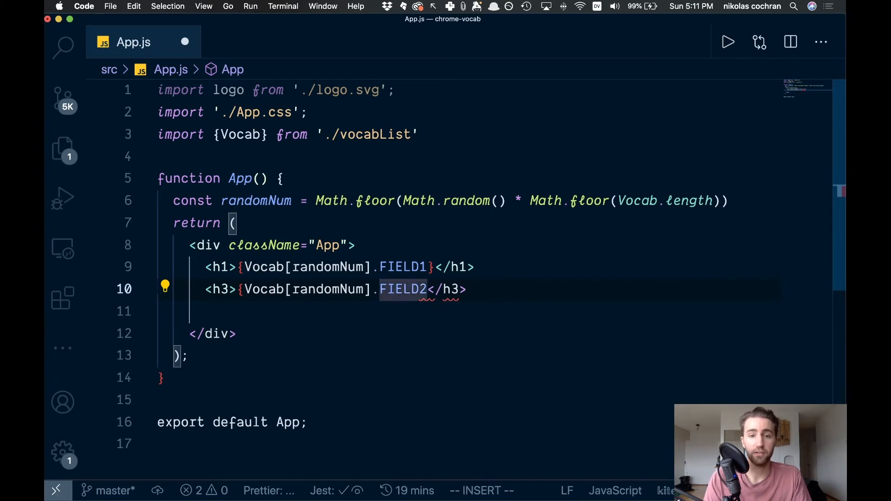
type("}")
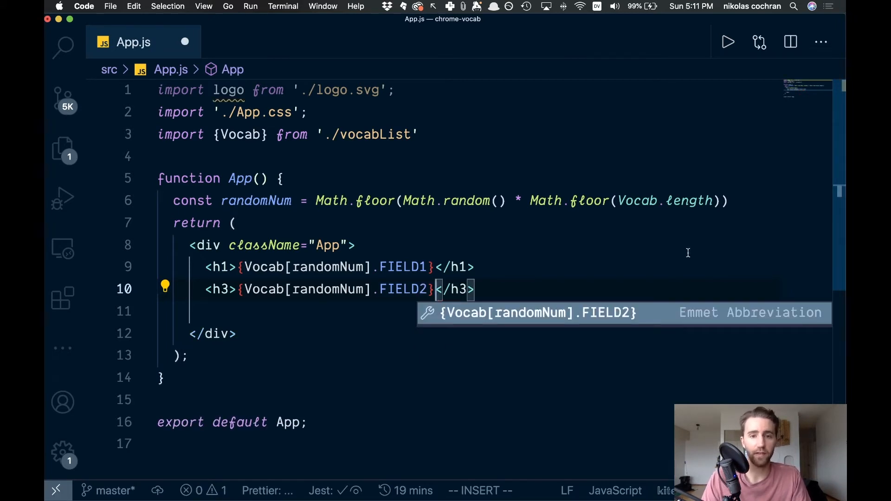
key("Escape")
key("Down")
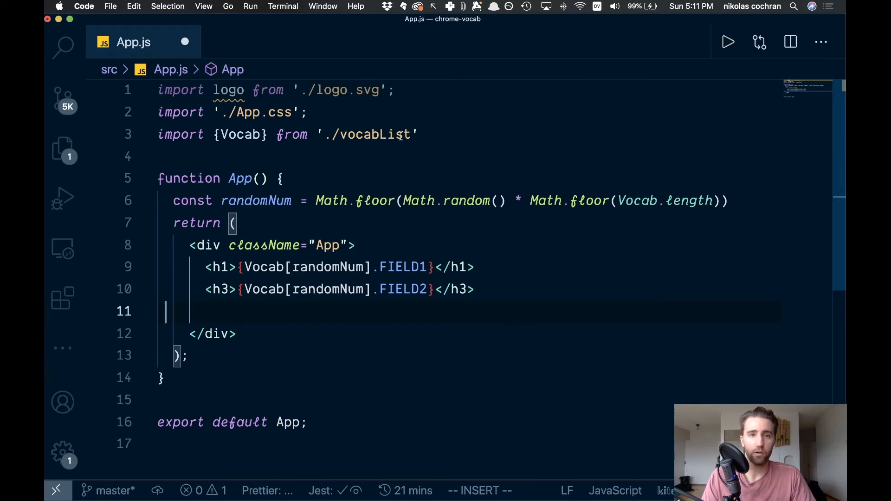
Delete the unused logo.svg import and save App.js
left_click_drag(397, 91, 91, 90)
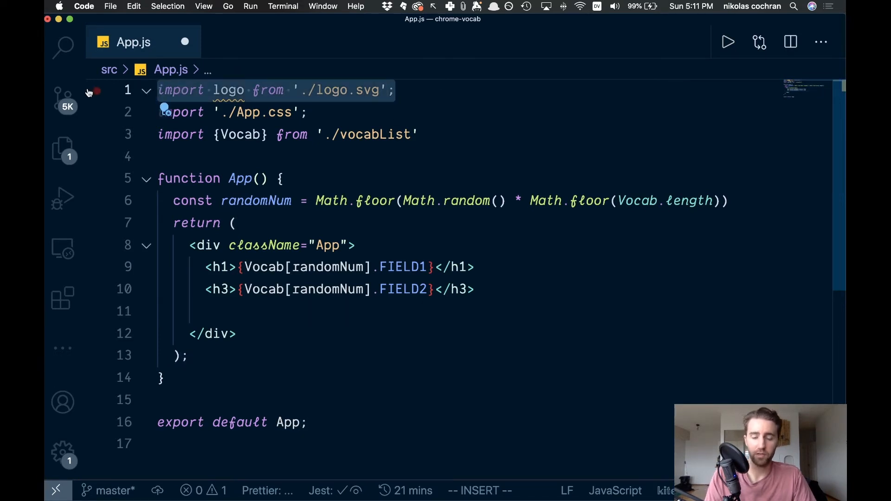
key("BackSpace")
left_click(569, 295)
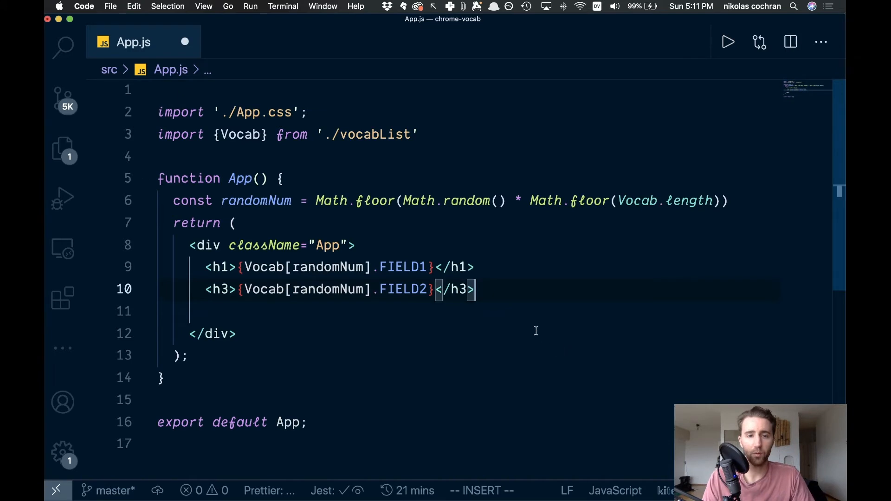
left_click(536, 331)
key("super+s")
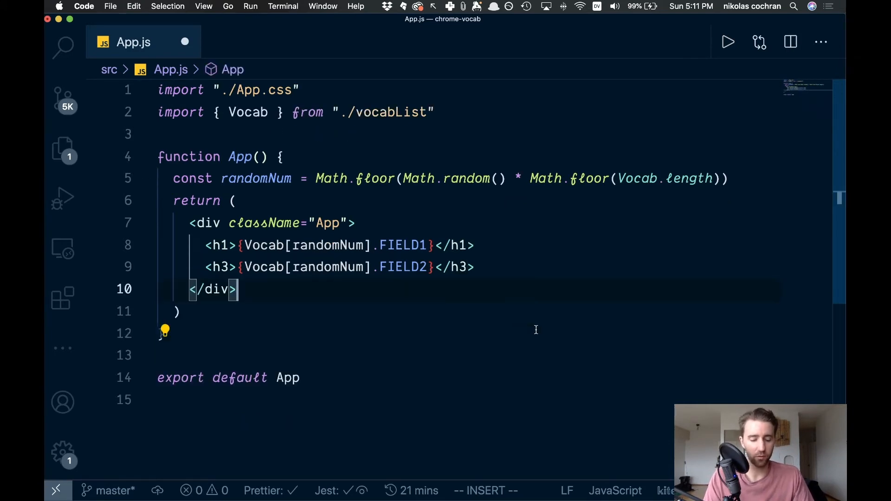
Run yarn start in the integrated terminal to launch the dev server at localhost:3000
key("ctrl+grave")
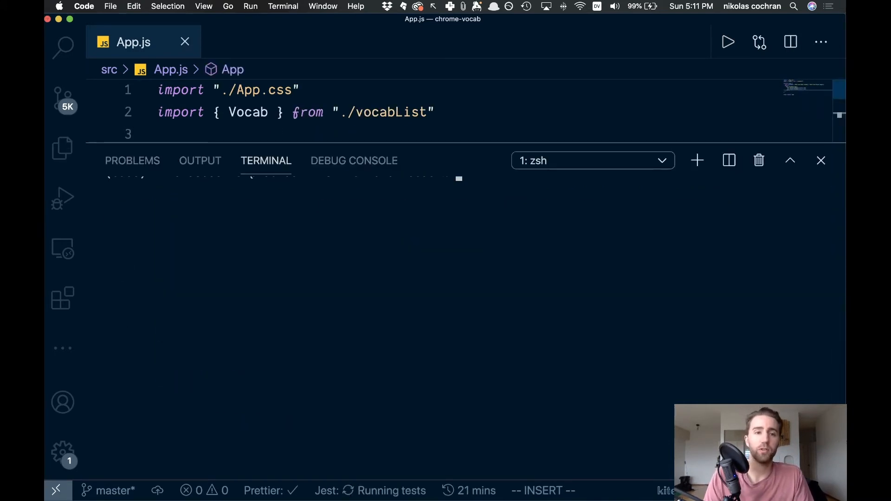
type("y")
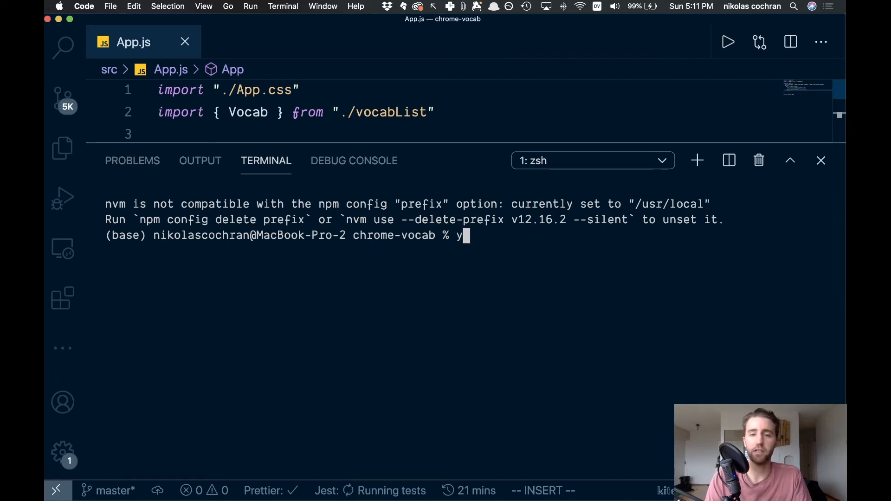
type("arn start")
key("Return")
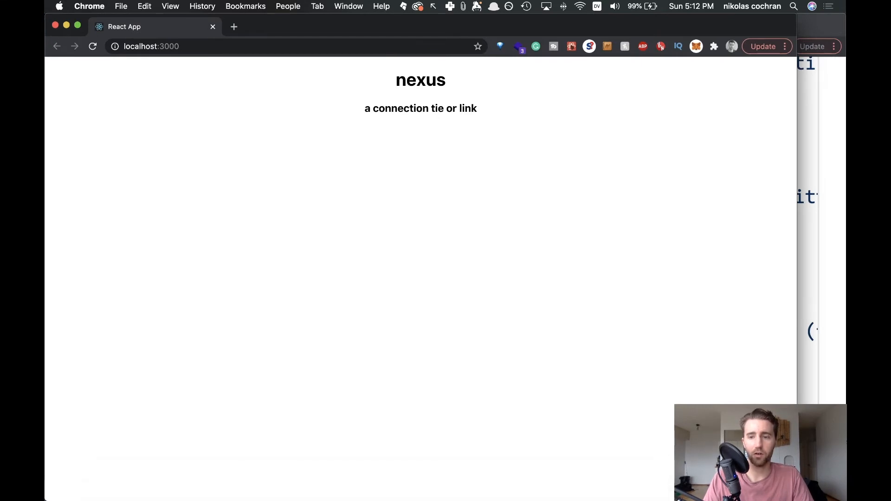
Reload the local app a few times to see new random words such as dud and flaunting, then show all windows
key("super+alt+f")
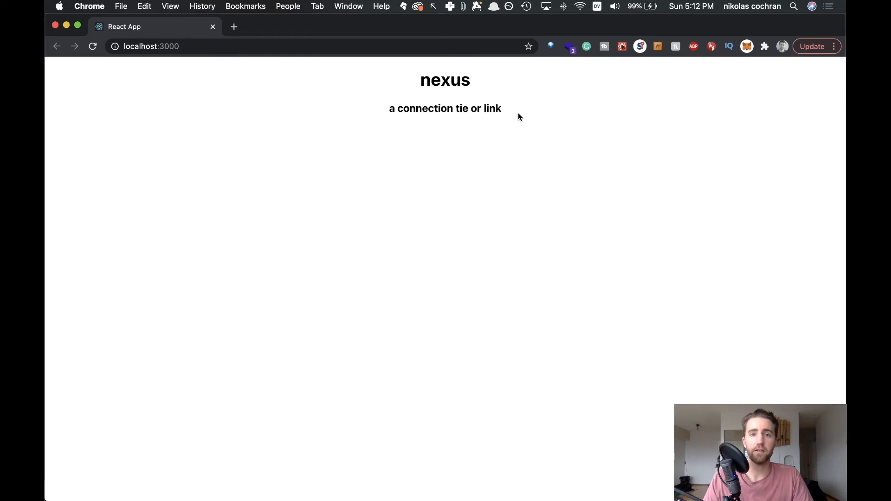
triple_click(369, 114)
left_click(93, 46)
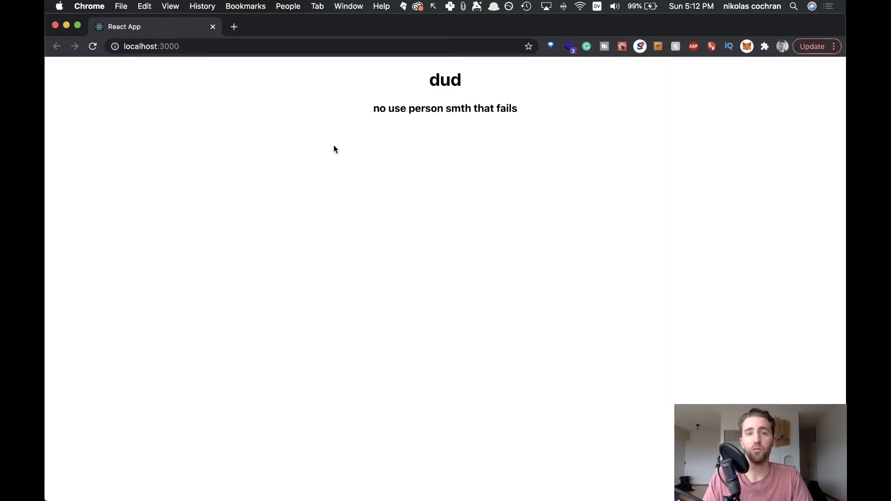
left_click(92, 46)
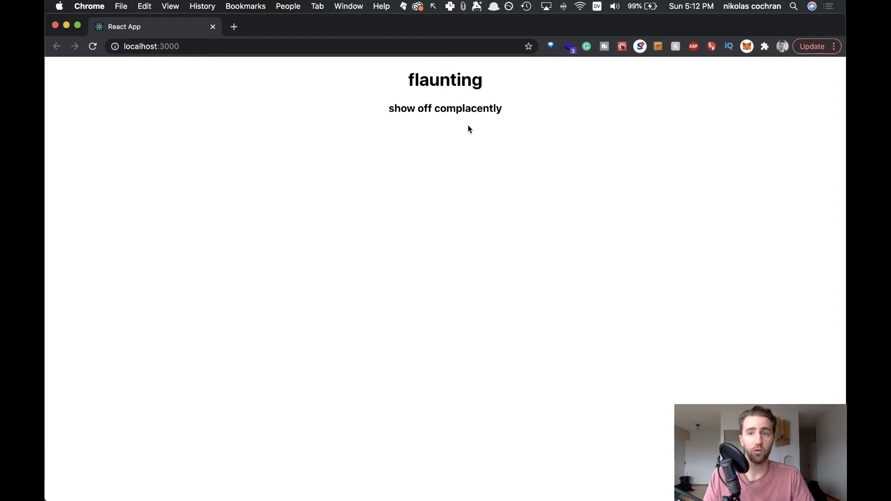
key("ctrl+Up")
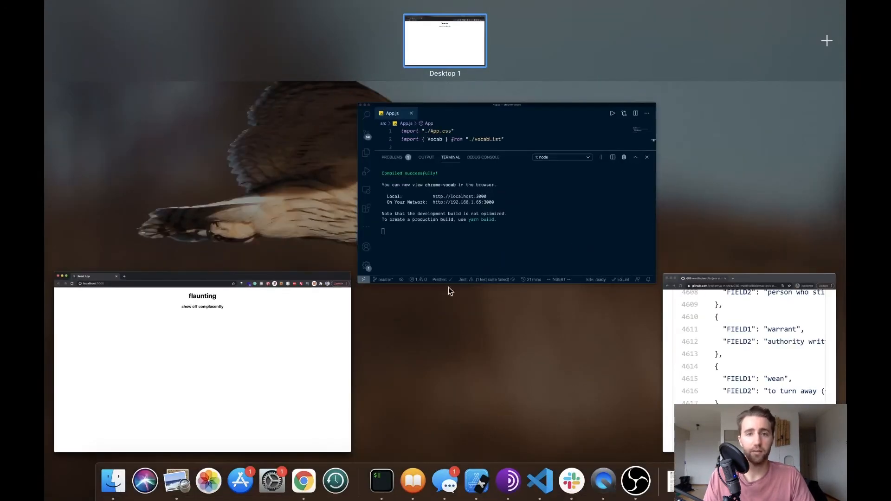
Switch to the editor and start appending new rules at the end of App.css
left_click(544, 242)
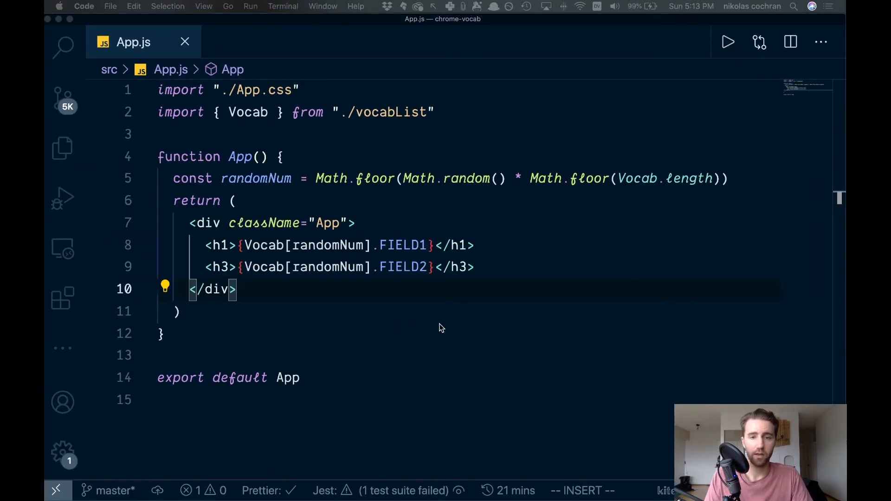
left_click(439, 329)
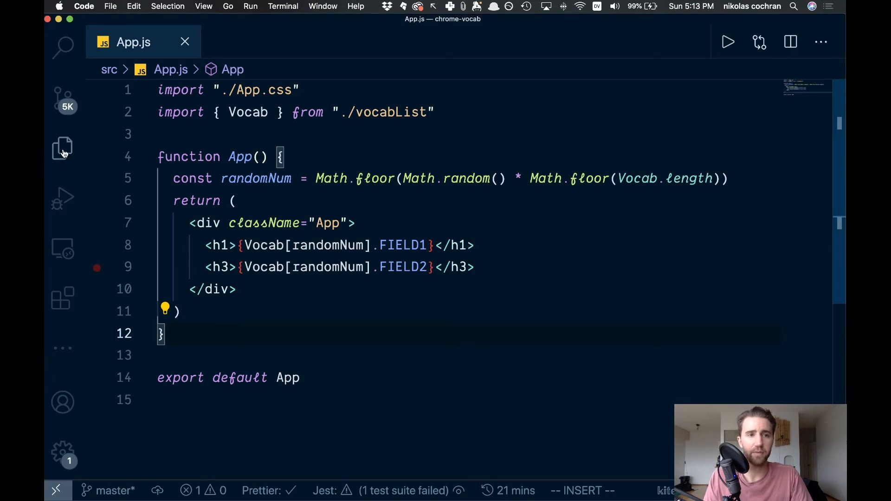
left_click(62, 150)
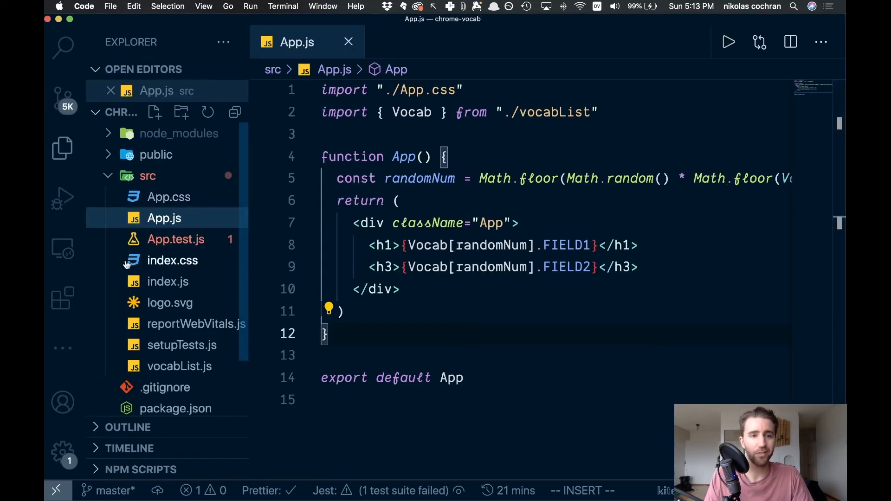
left_click(174, 198)
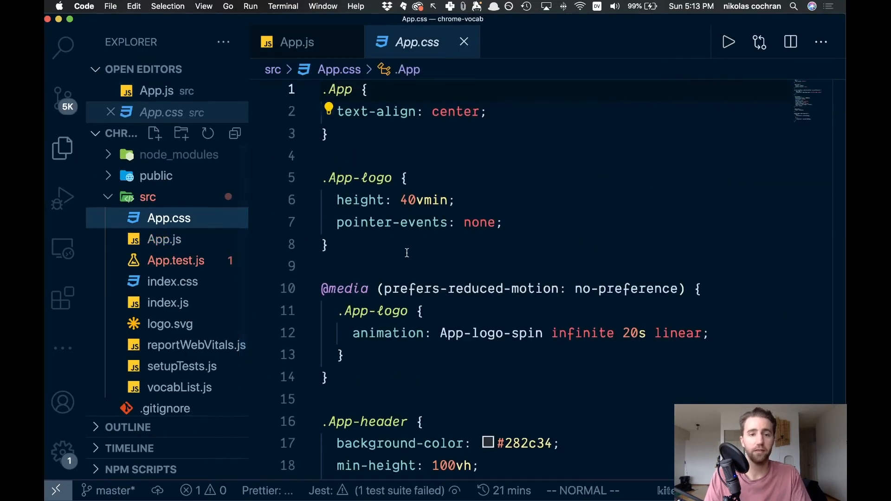
scroll(407, 253, "down", 7)
scroll(407, 255, "down", 5)
left_click(406, 255)
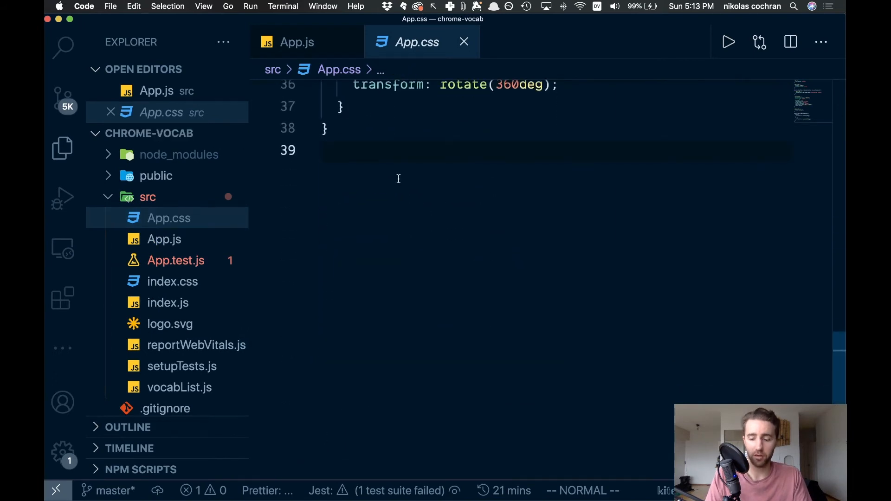
key("o")
key("Return")
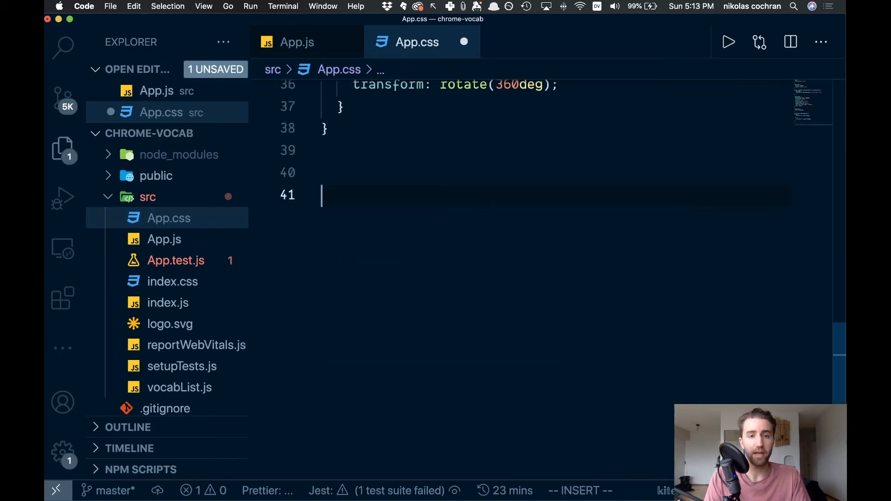
type("{")
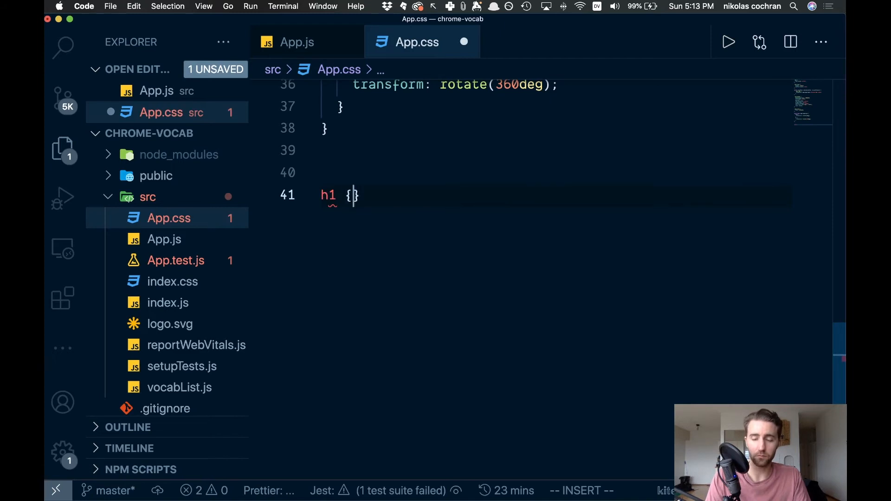
Add an h1 rule with margin-top 15rem and font-size 36px
key("Return")
type("margin-top: 15rem;")
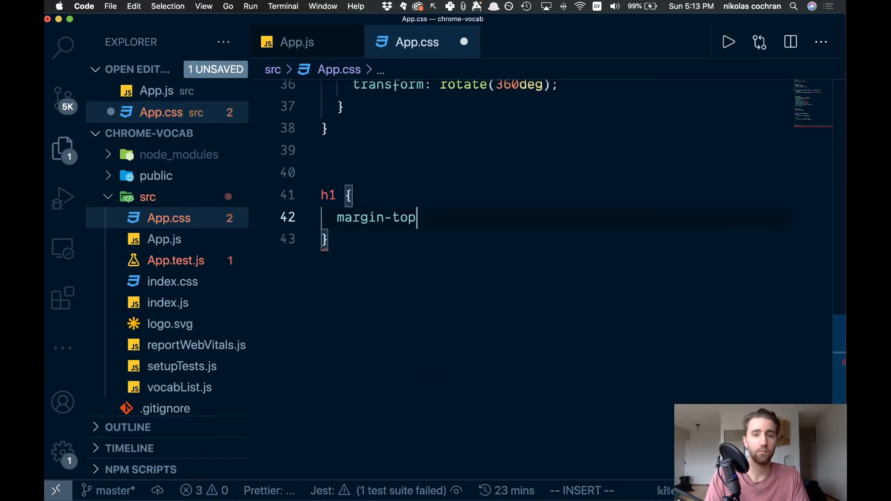
key("Return")
type("font-size: 36px;")
key("Escape")
key("j")
key("o")
key("Return")
type("h")
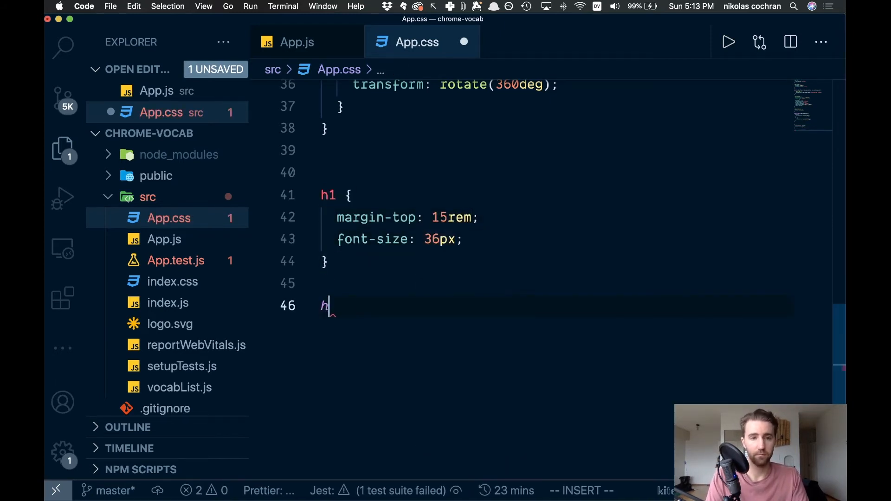
type("1,h3 {")
Add h1,h3 colour #26b67c and h3 font-size 24px, then save the stylesheet
key("Return")
type("color: #26b")
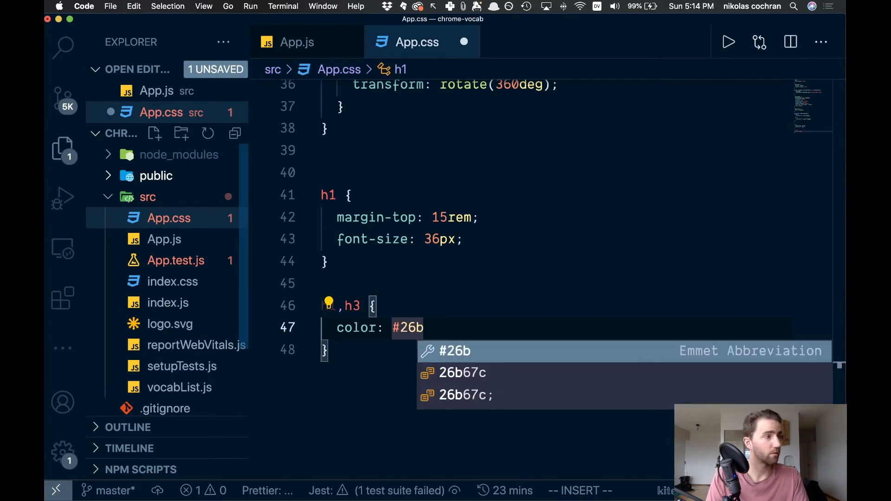
type("67c")
key("Escape")
key("j")
key("o")
key("Return")
type("{")
key("Return")
type("font-size: 24y")
key("BackSpace")
type("px;")
key("Escape")
type("kIh3")
key("Escape")
key("super+s")
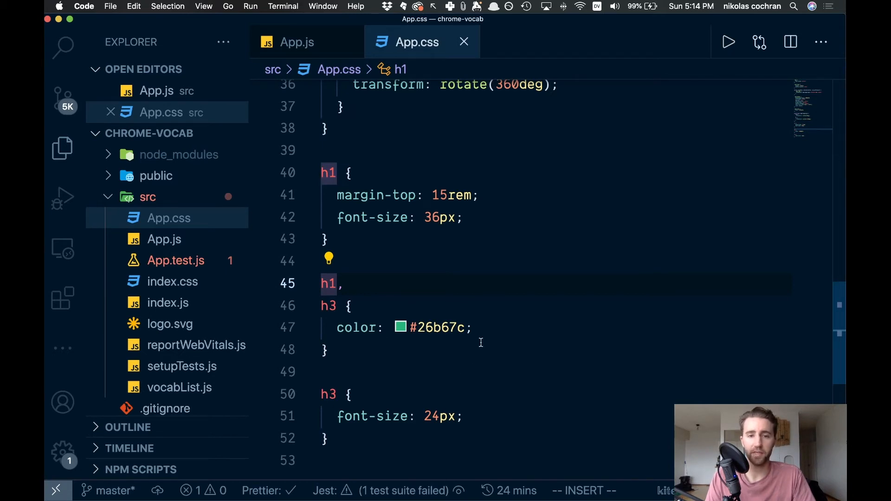
Highlight the shared colour declaration and switch to the browser to view the result
left_click_drag(514, 330, 233, 342)
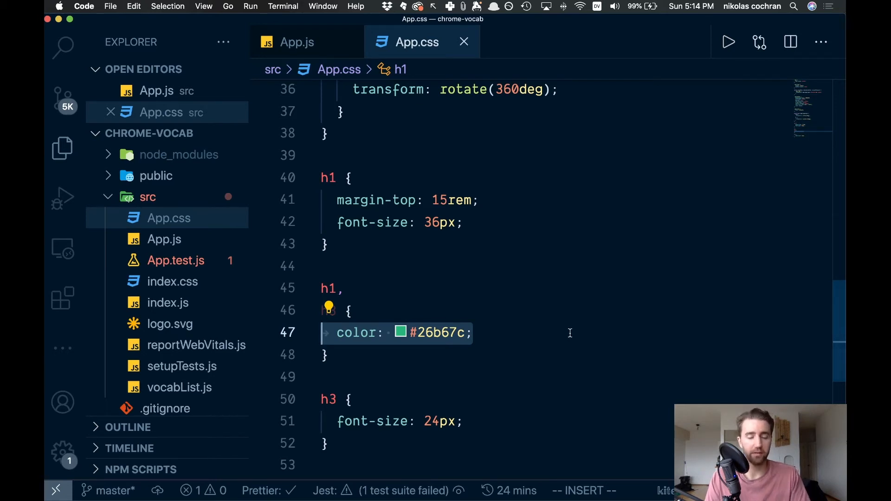
key("super+Tab")
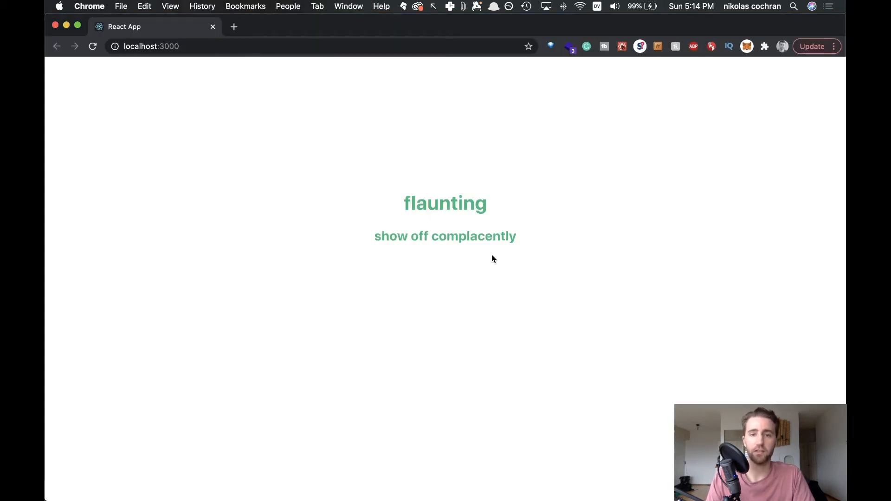
Check the styled word flaunting and its definition in the running app, then return to the editor
left_click_drag(492, 254, 409, 188)
left_click(363, 209)
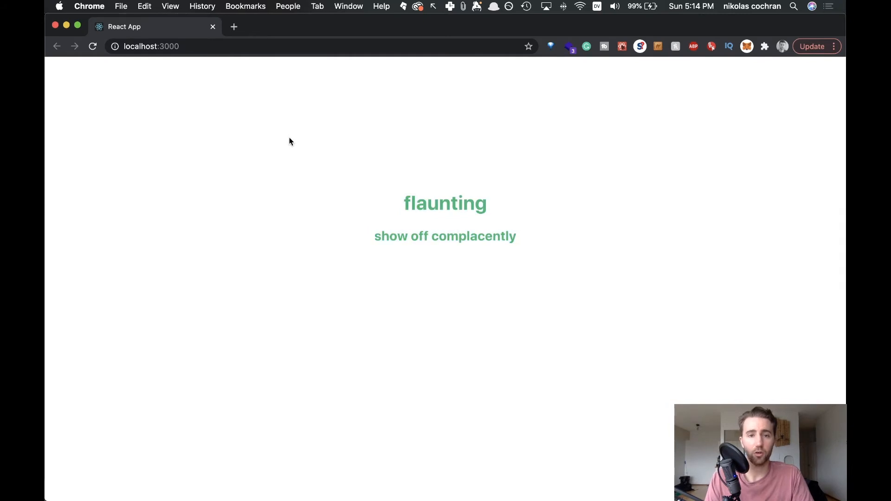
left_click_drag(289, 140, 828, 305)
left_click(794, 354)
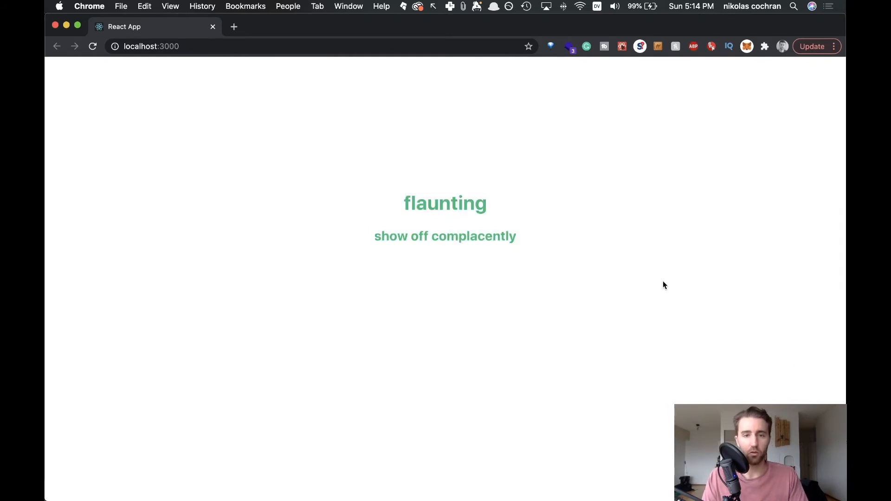
key("super+Tab")
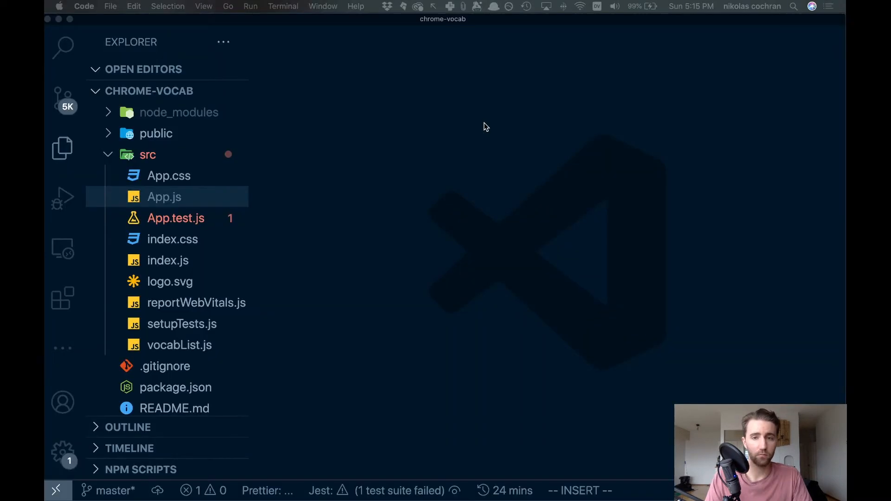
Open public/manifest.json and delete all of its default contents
left_click(360, 163)
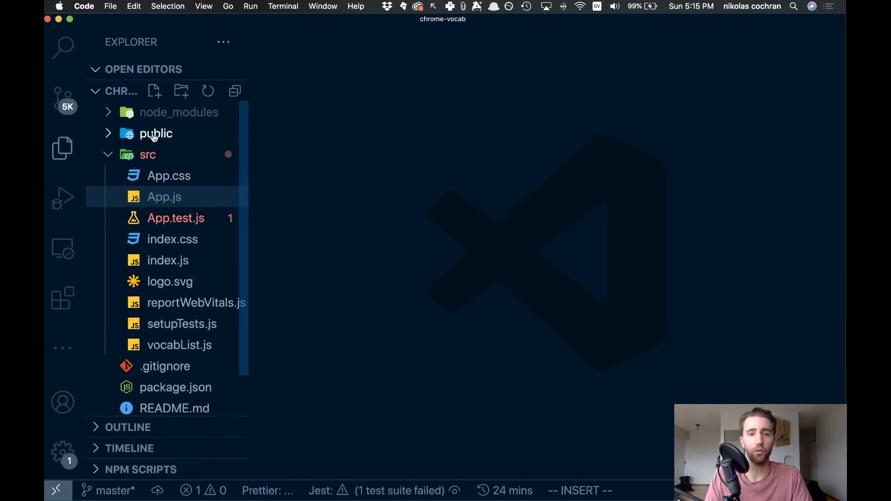
left_click(154, 136)
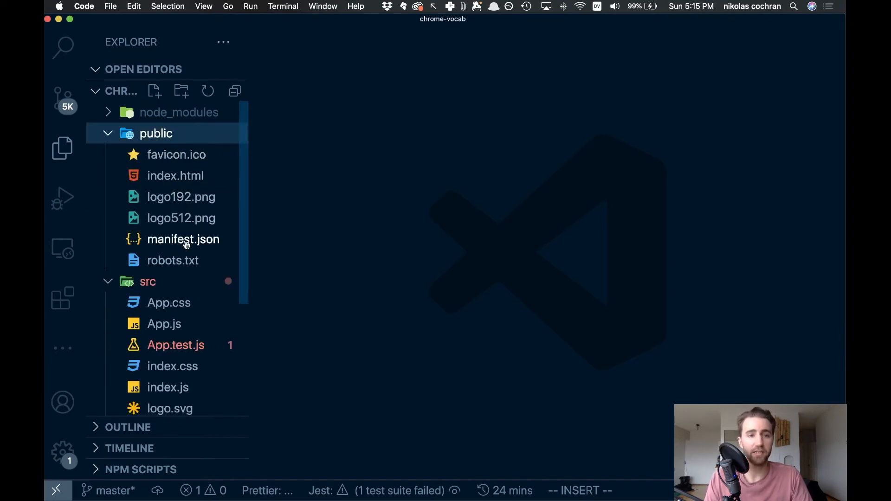
left_click(173, 240)
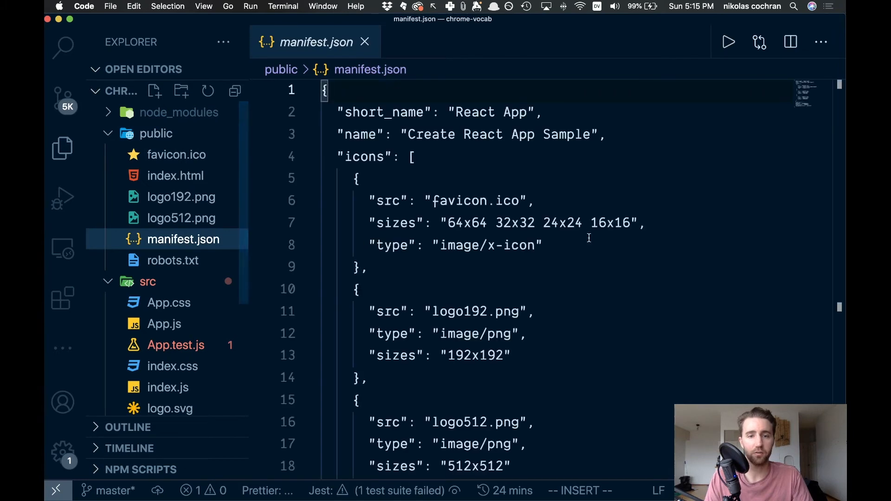
scroll(588, 239, "down", 5)
scroll(589, 237, "up", 1)
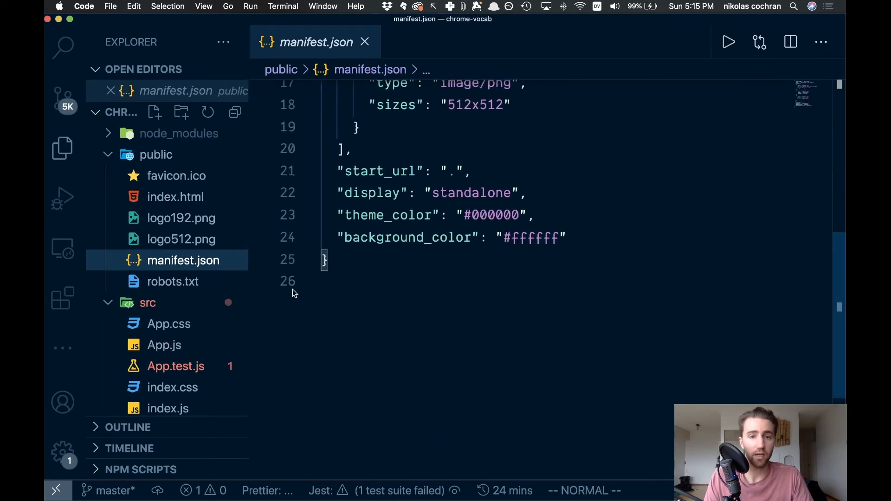
scroll(606, 241, "up", 5)
scroll(616, 242, "down", 3)
scroll(616, 241, "down", 2)
left_click(523, 201)
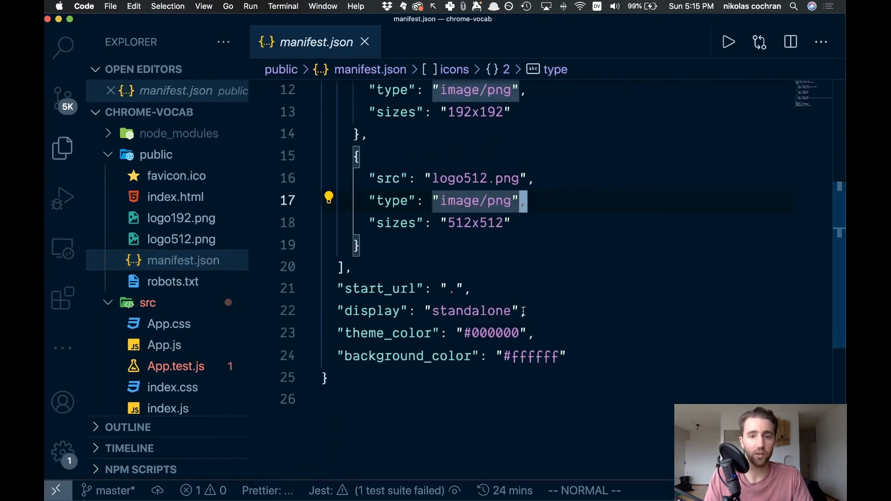
mouse_move(379, 399)
left_mouse_down()
mouse_move(194, 5)
mouse_move(124, 5)
left_mouse_up()
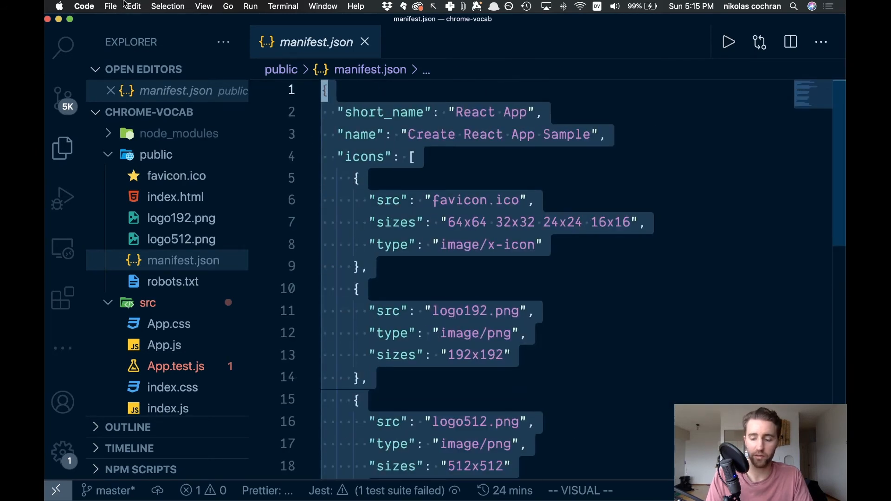
key("d")
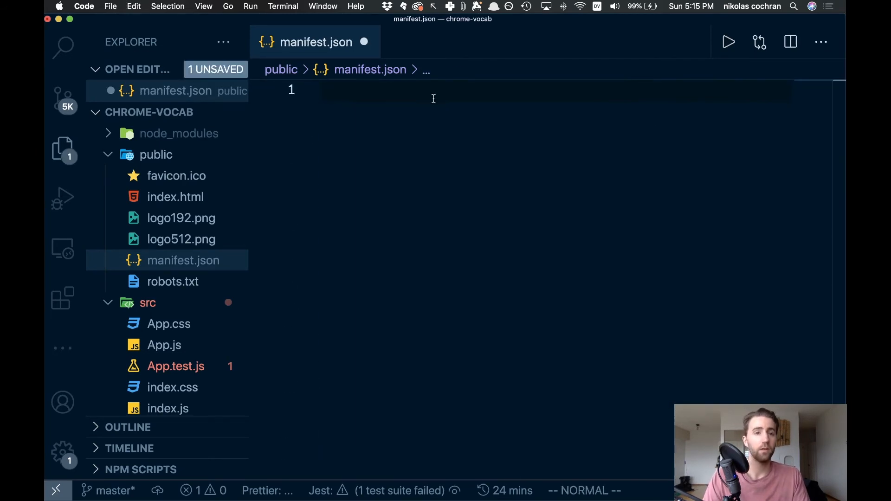
Write the manifest fields: manifest_version 2, name Better Vocab, author, version and description
key("i")
left_click(380, 177)
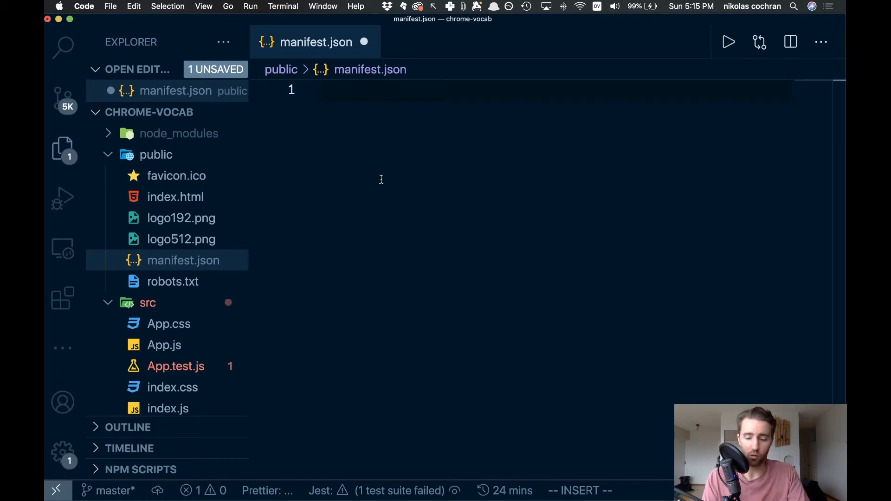
type("{")
key("Return")
type("\"manifest_ve")
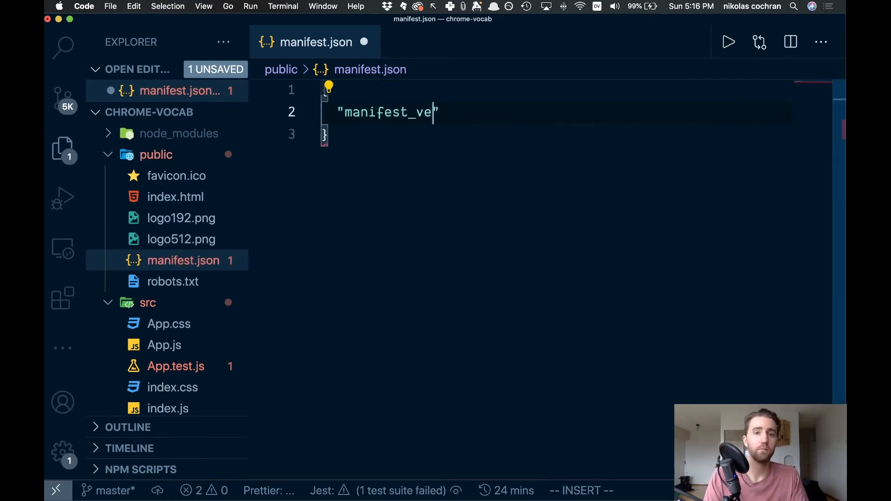
type("rsion\": 2,")
key("Return")
type("\"name\": \"Better Vocab\",")
key("Return")
type("\"author\": \"")
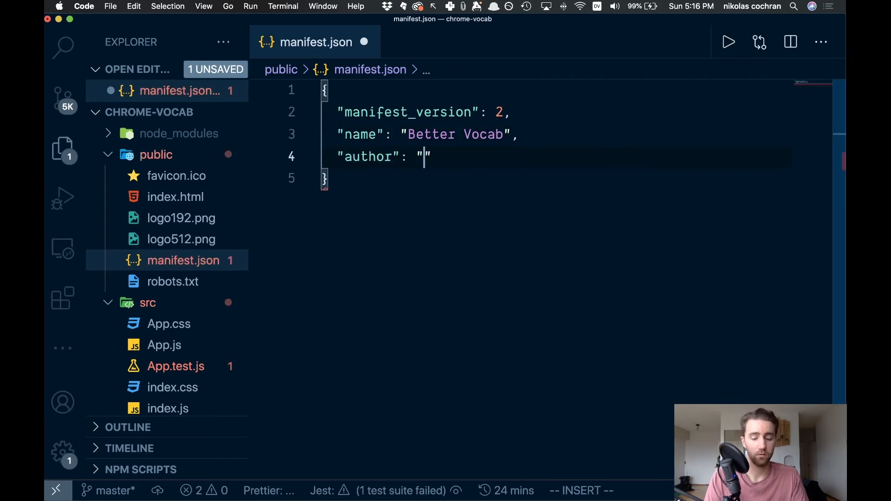
type("\"author\": \"Darwin\",")
key("Return")
type("\"version\": \"1.0.1\",")
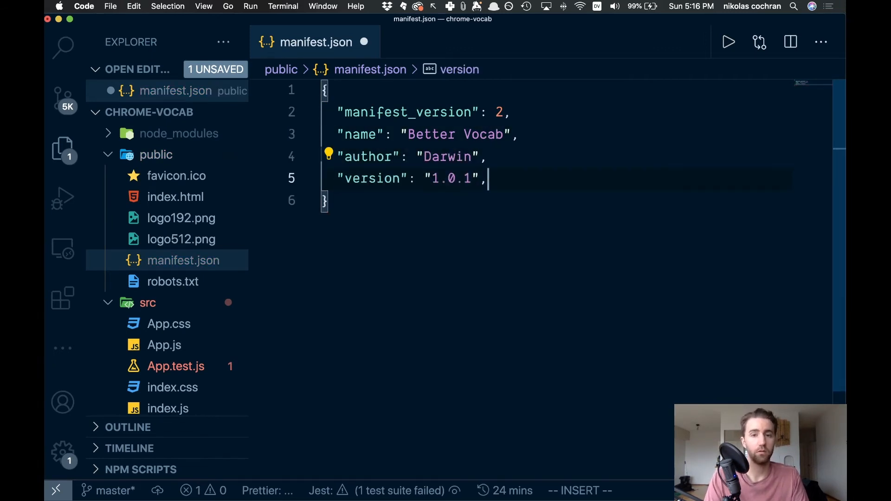
key("Return")
type("\"descrip.")
key("Return")
type("Replace new tab screen with English V")
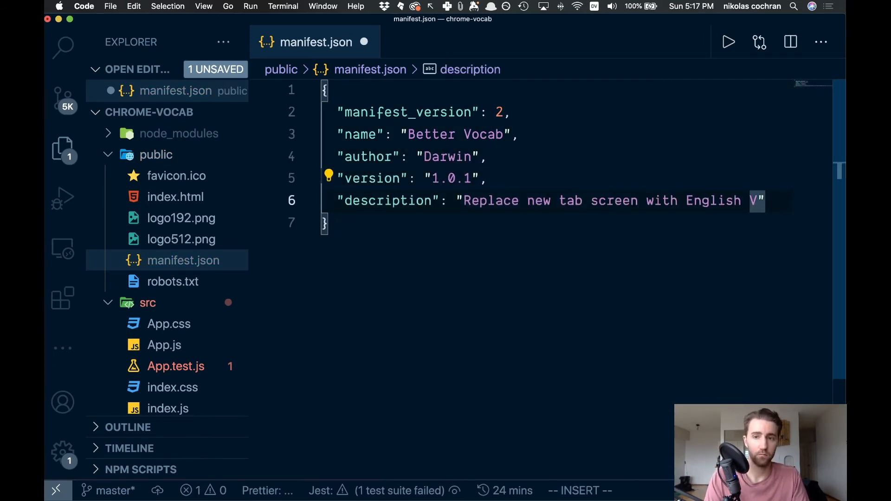
type("word\"")
Add the icons block listing the 16, 48 and 128 pixel icons
key("Return")
type("\"icons\": {")
key("Return")
type("\"16\"")
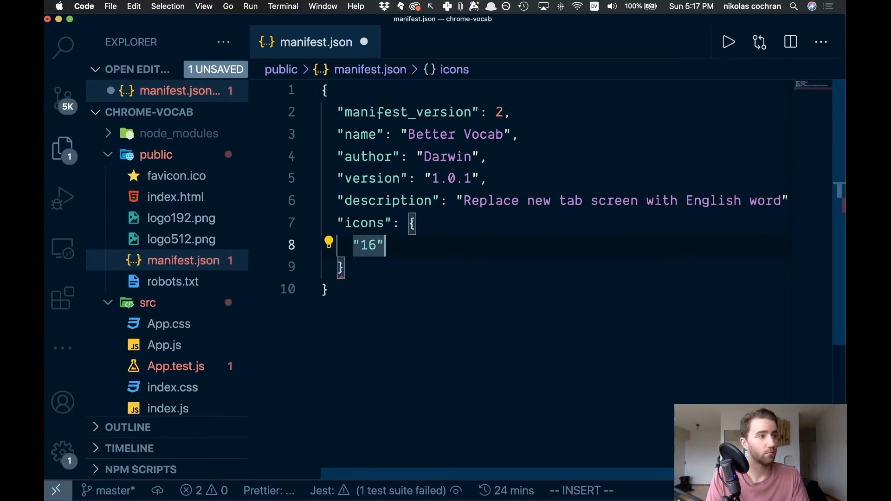
type(": \"darwinFav.ico\",")
key("Return")
type("\"48\": \"darwinFav")
key("Up")
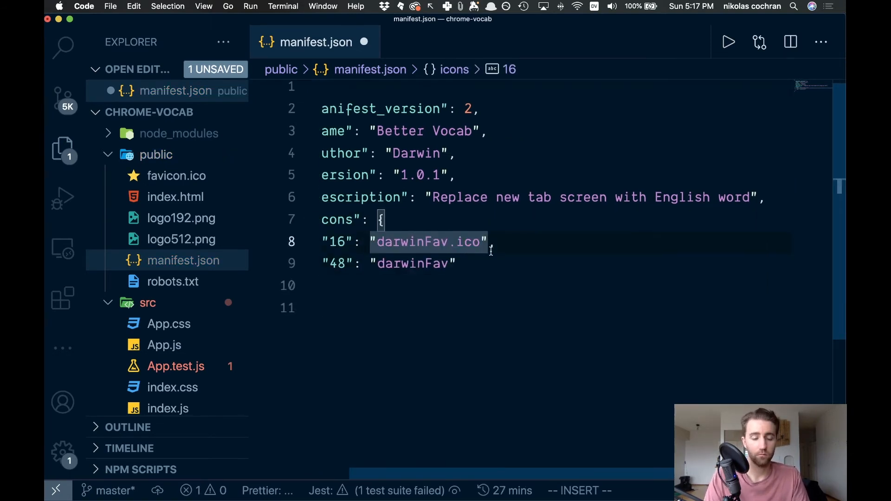
type("16,")
key("Return")
type("\"128\": \"darwinFav1")
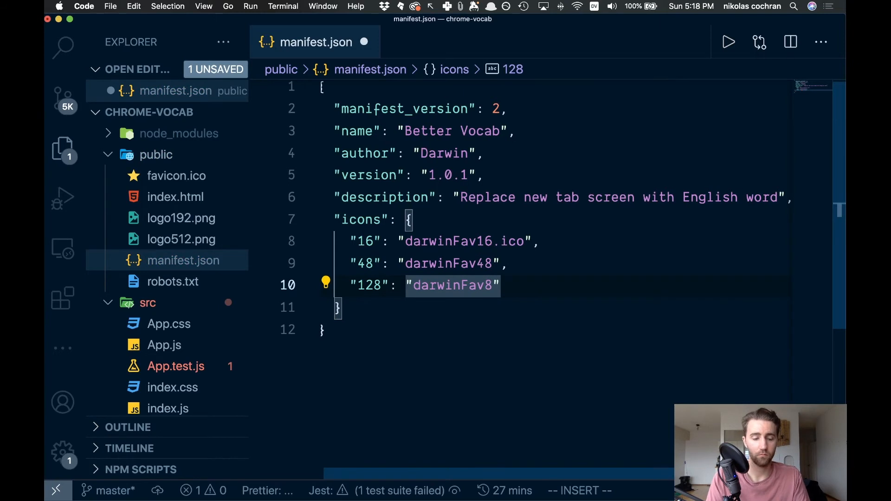
type("28")
key("Down")
type(",")
Add chrome_url_overrides with newtab set to index.html and save the manifest
key("Return")
type("\"chrome_url_overrides\": {")
key("Return")
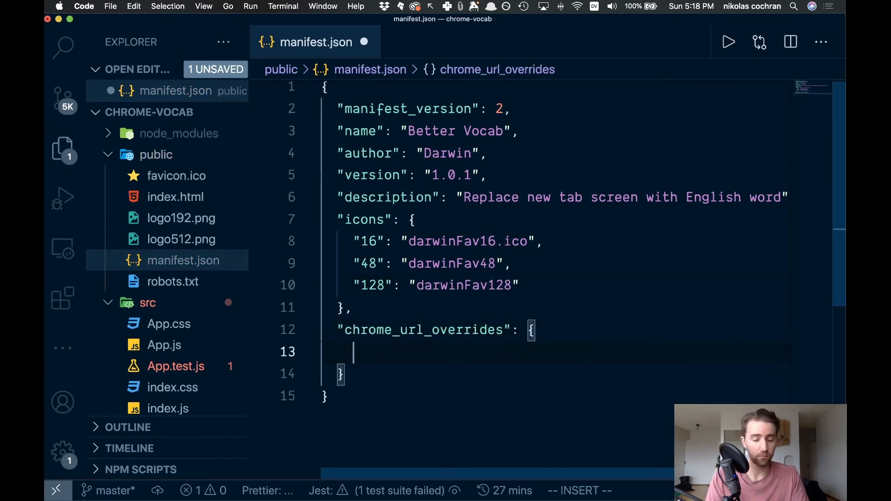
type("\"newtab\": \"index.html")
key("super+s")
left_click(648, 316)
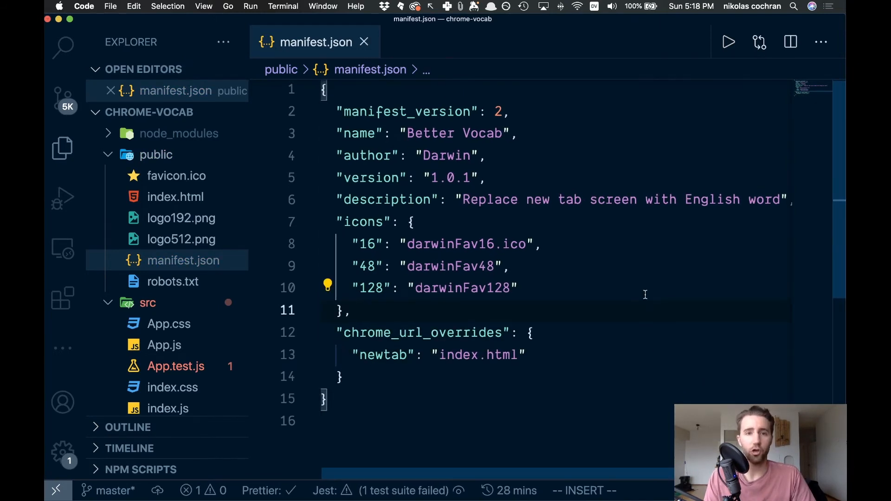
Review the manifest_version 2 and extension name lines in manifest.json
left_click(520, 133)
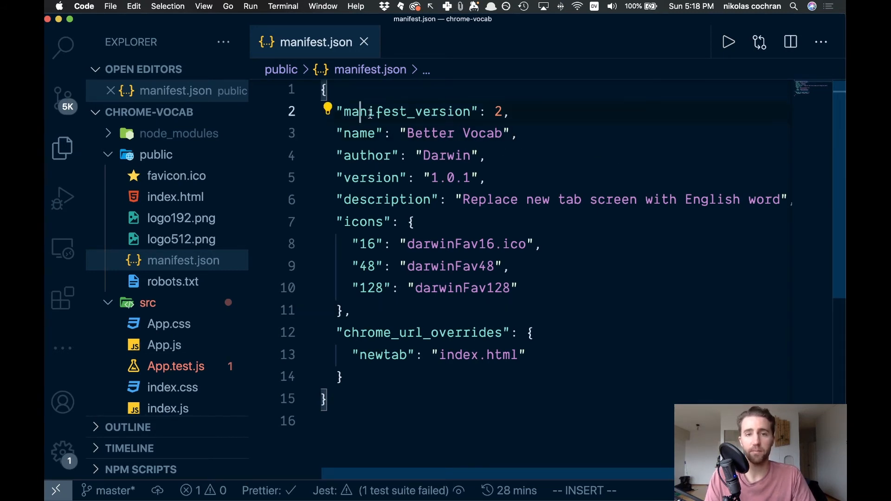
left_click_drag(359, 111, 518, 111)
left_click(512, 113)
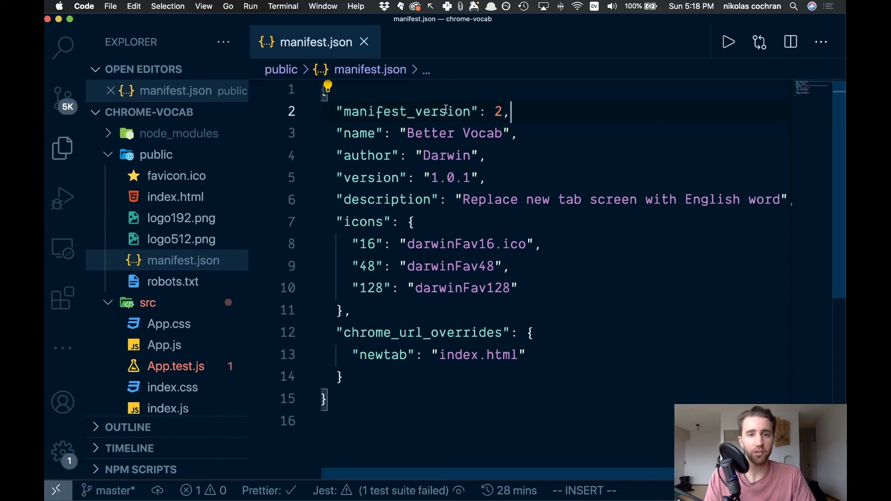
double_click(499, 112)
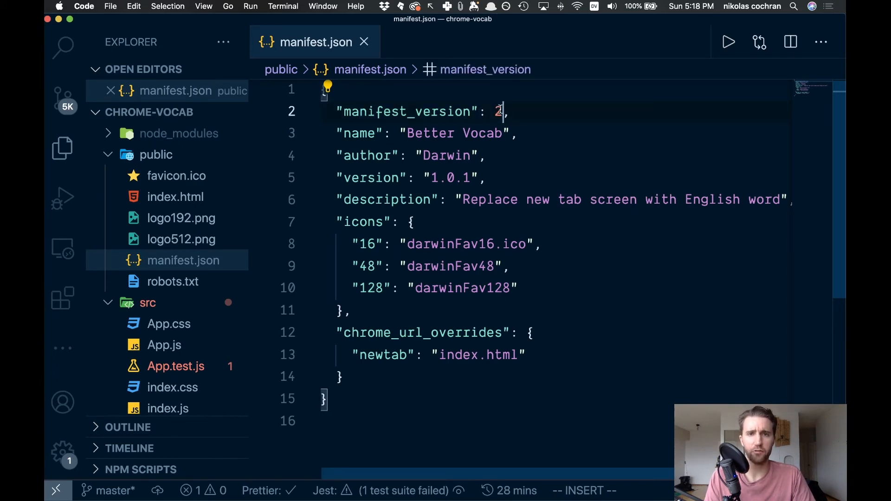
left_click(629, 111)
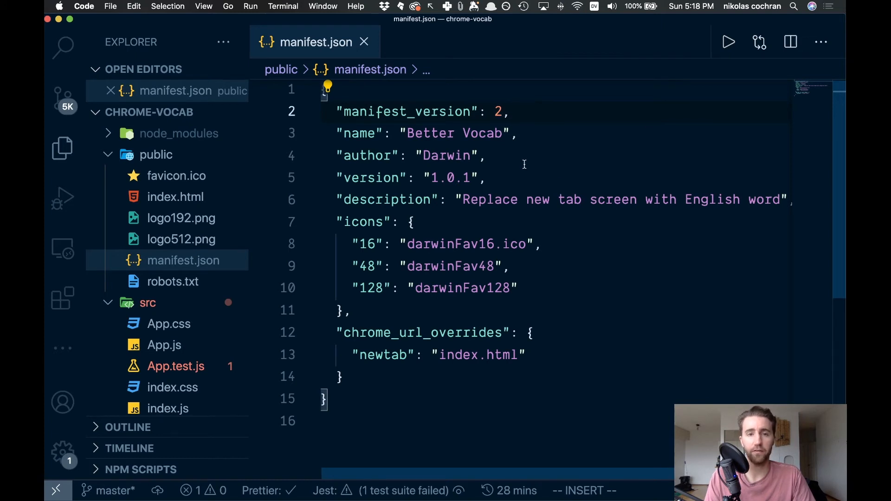
mouse_move(536, 137)
left_mouse_down()
mouse_move(327, 147)
mouse_move(492, 159)
mouse_move(513, 187)
left_mouse_up()
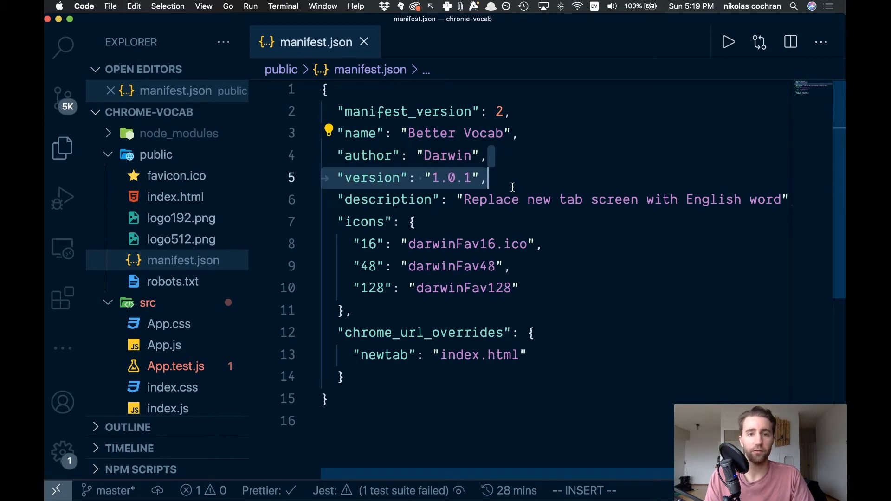
scroll(514, 183, "down", 3)
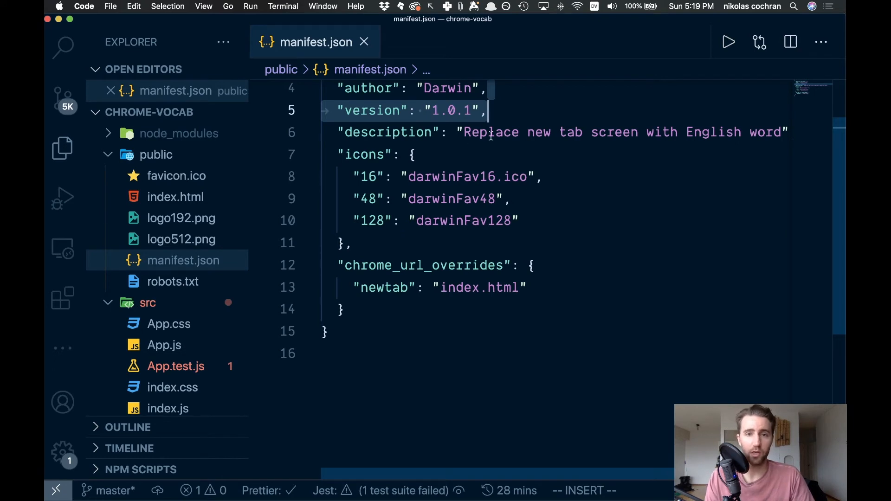
scroll(497, 132, "down", 1)
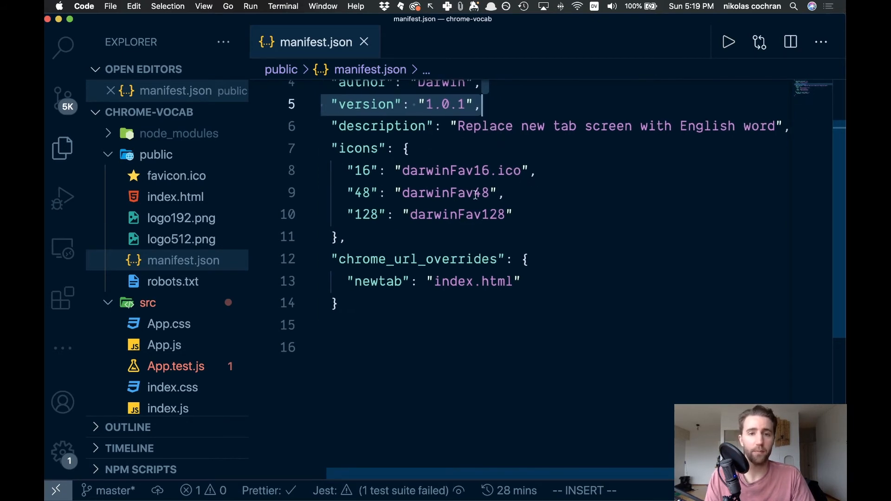
Review the icons block and the newtab override to index.html, then select the public folder
left_click_drag(352, 237, 320, 150)
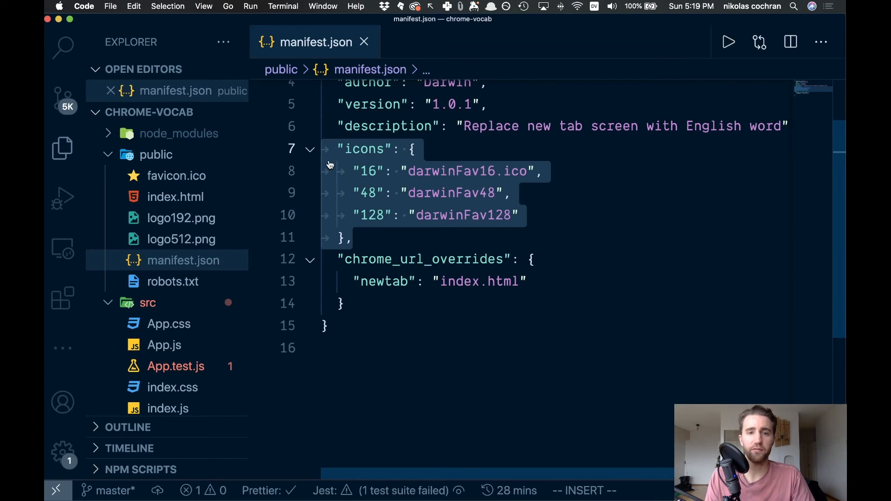
left_click(401, 173)
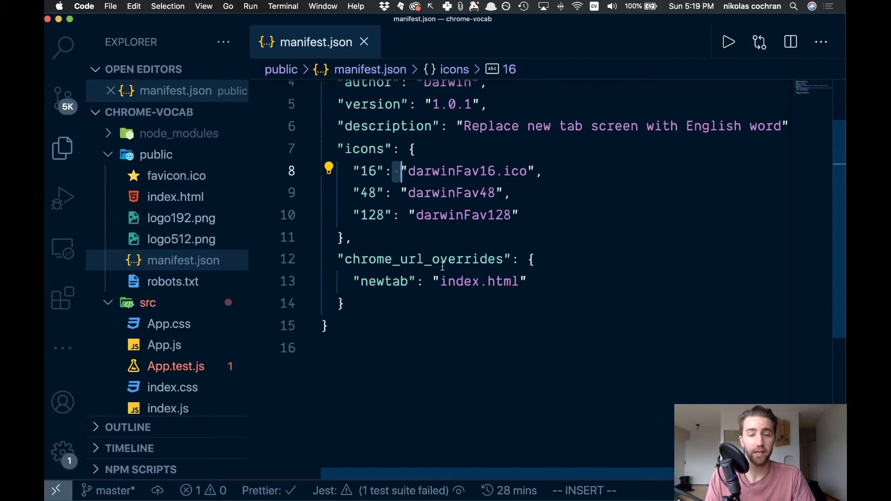
left_click(474, 282)
left_click_drag(320, 260, 557, 260)
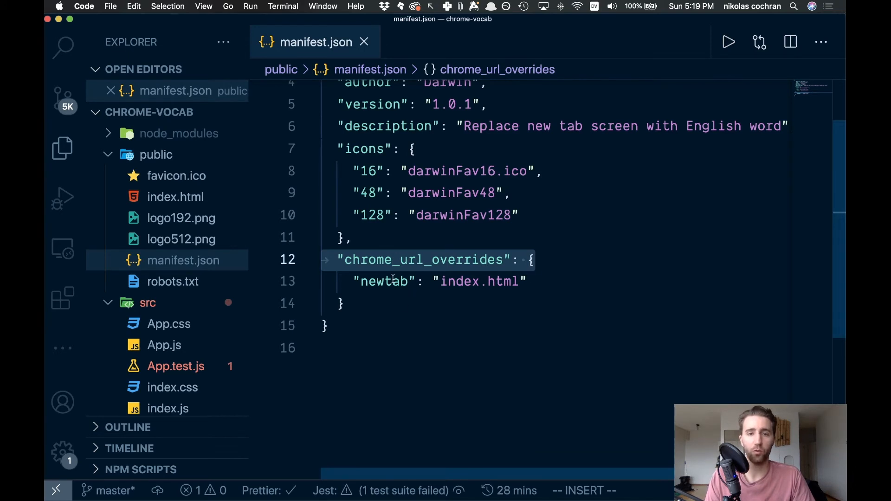
left_click(545, 293)
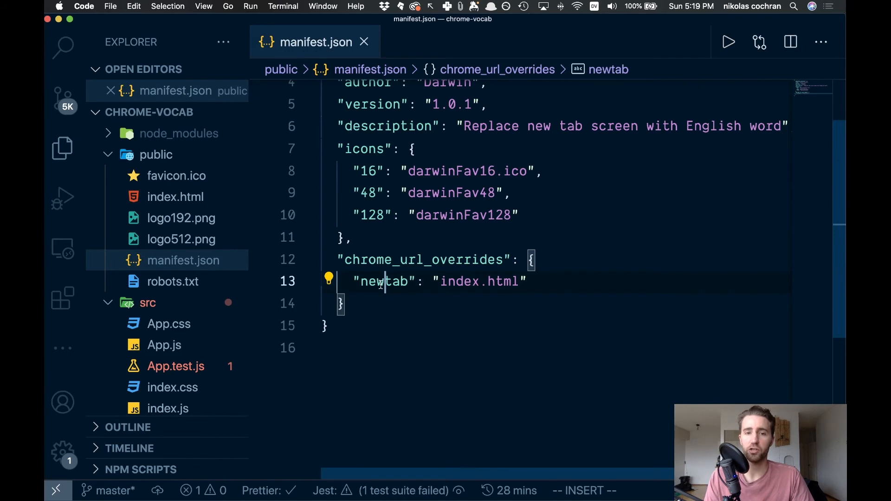
double_click(372, 284)
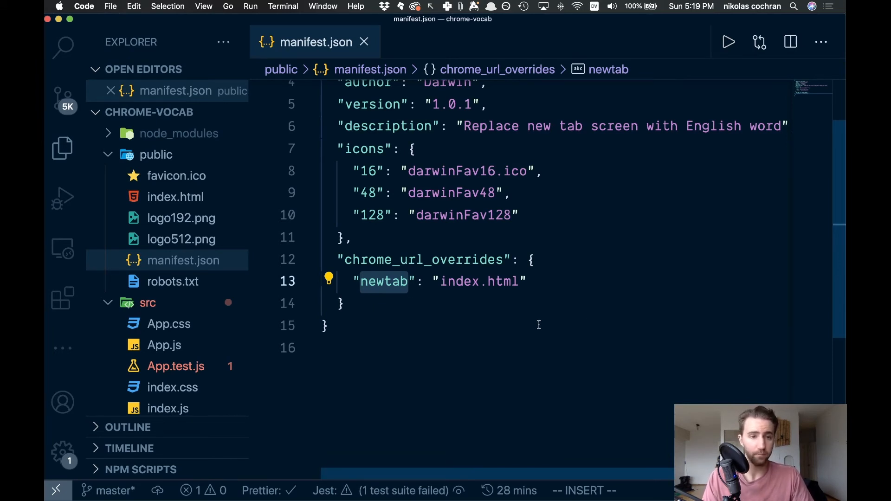
key("Down")
key("Down")
key("Down")
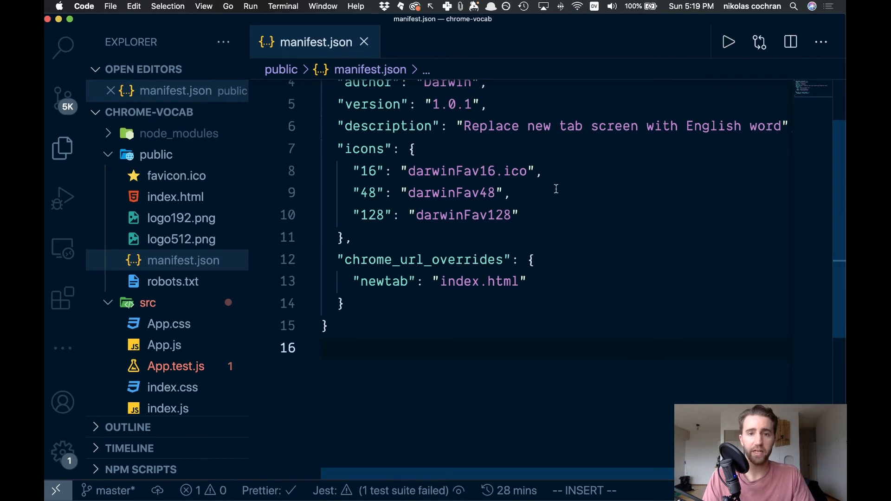
mouse_move(149, 112)
left_click(152, 156)
Paste the three darwinFav icon files into the public folder, then show all windows
right_click(154, 154)
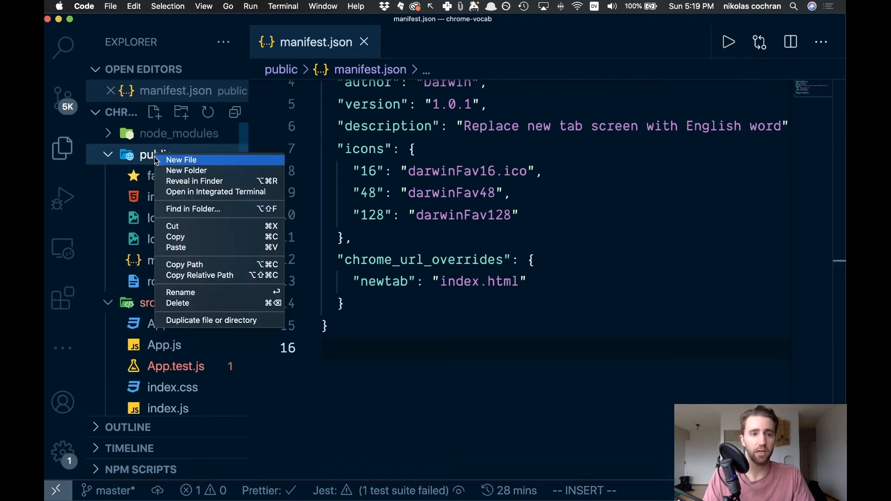
left_click(195, 249)
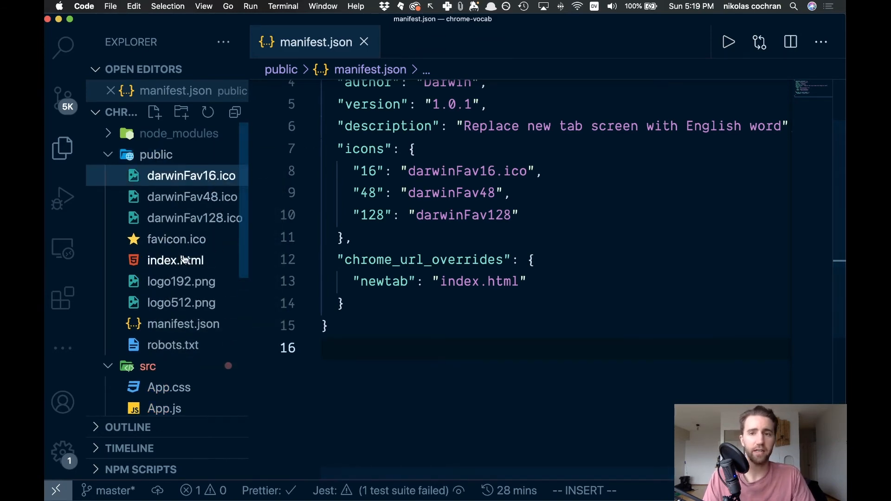
key("ctrl+Up")
Search Google in a new tab for 'favicon generator free', briefly visiting favicon.io and going back
left_click(247, 181)
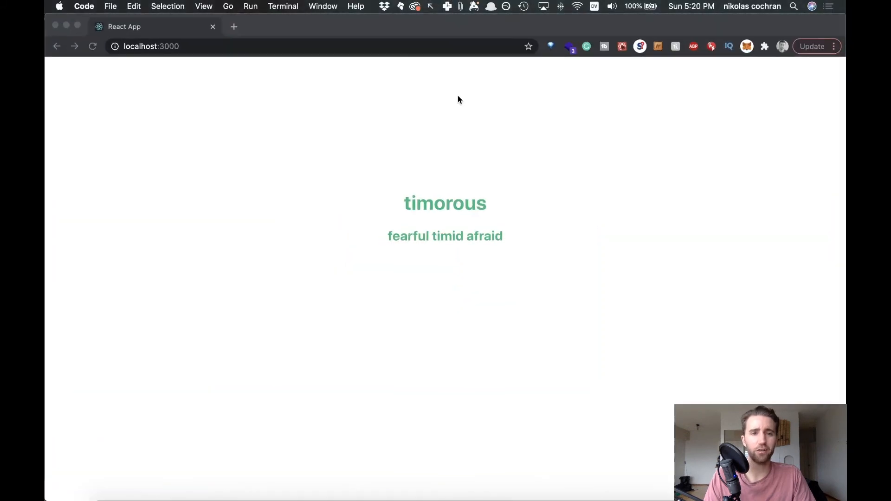
left_click(234, 28)
type("fav")
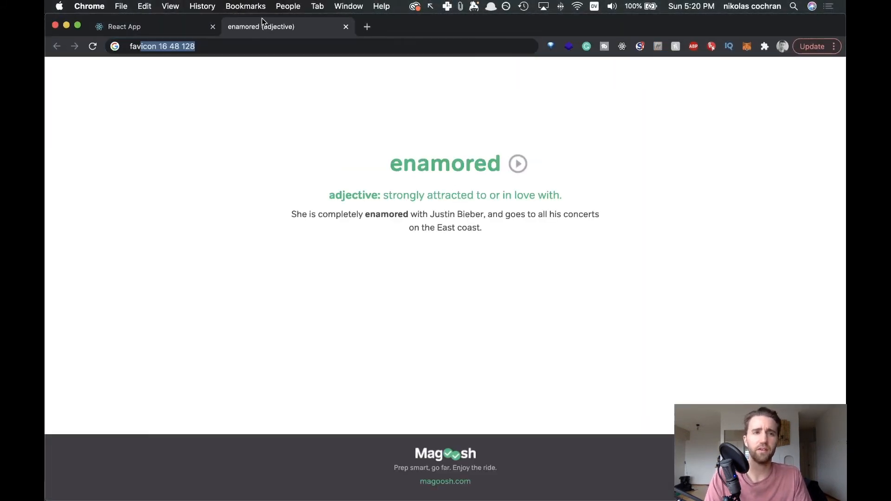
type("o")
key("Return")
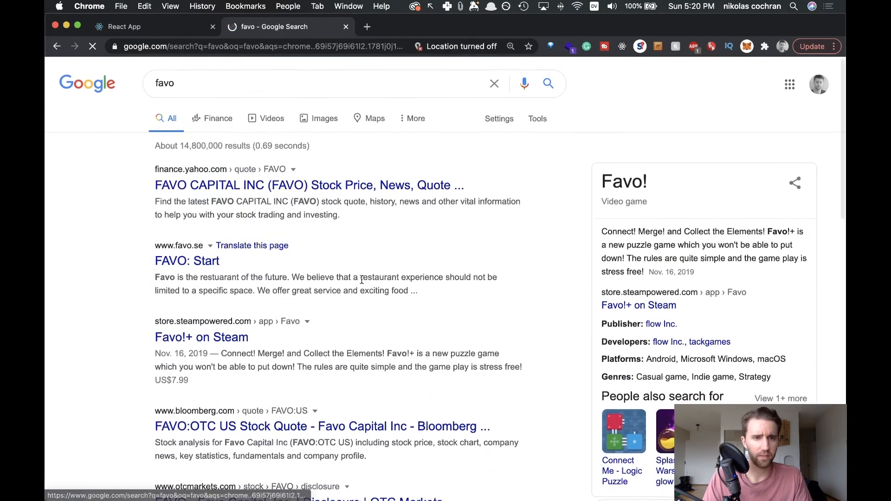
left_click(313, 82)
type("icon generator free")
key("Return")
left_click(390, 185)
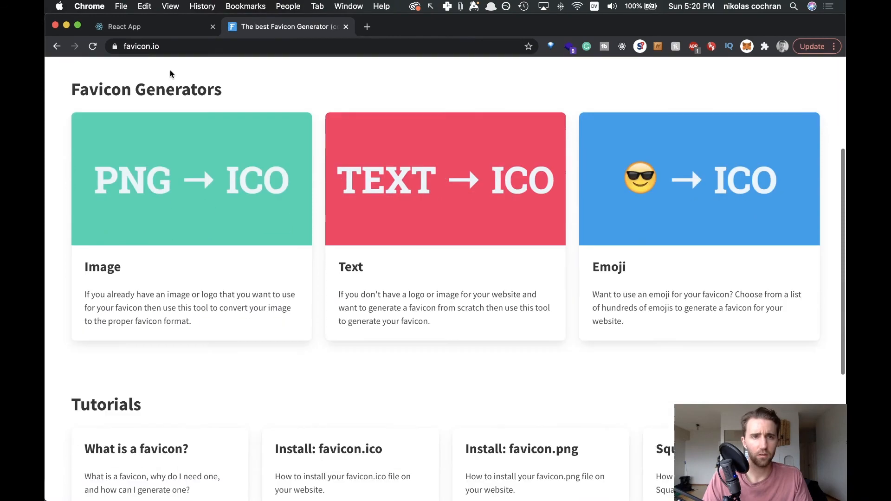
key("super+Left")
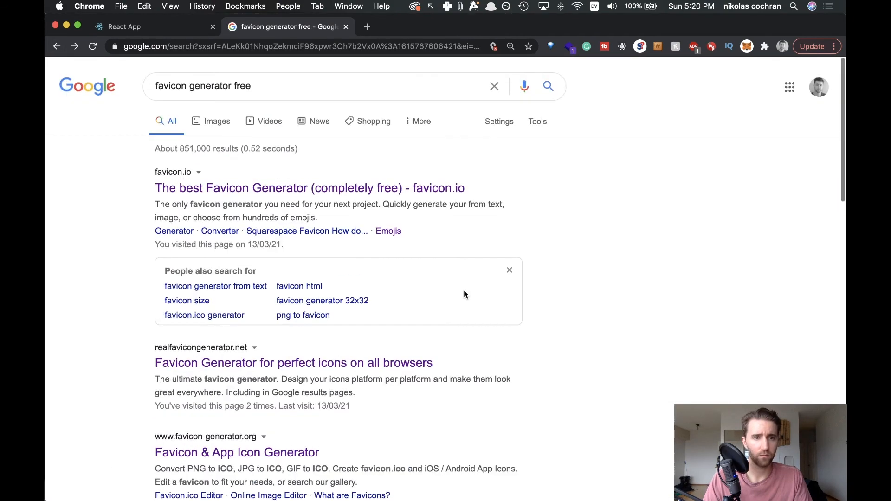
scroll(465, 295, "down", 5)
scroll(458, 302, "up", 1)
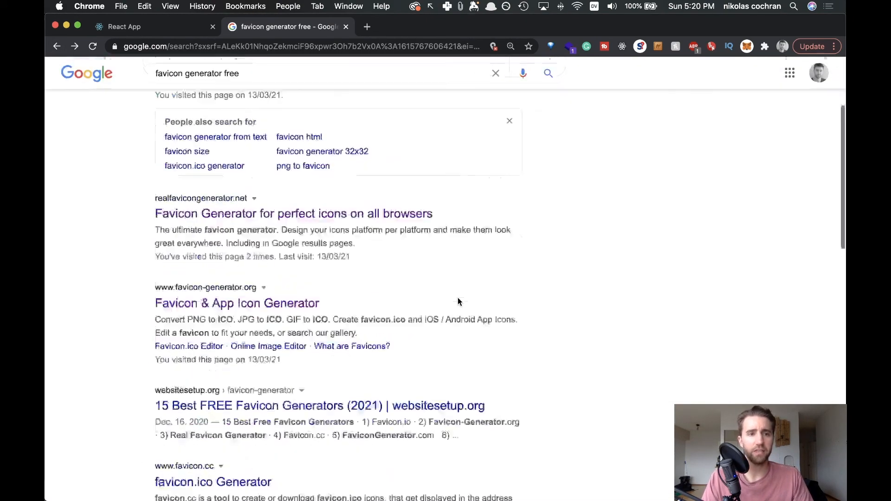
scroll(457, 301, "down", 7)
scroll(457, 301, "up", 1)
scroll(458, 302, "up", 1)
scroll(460, 303, "up", 1)
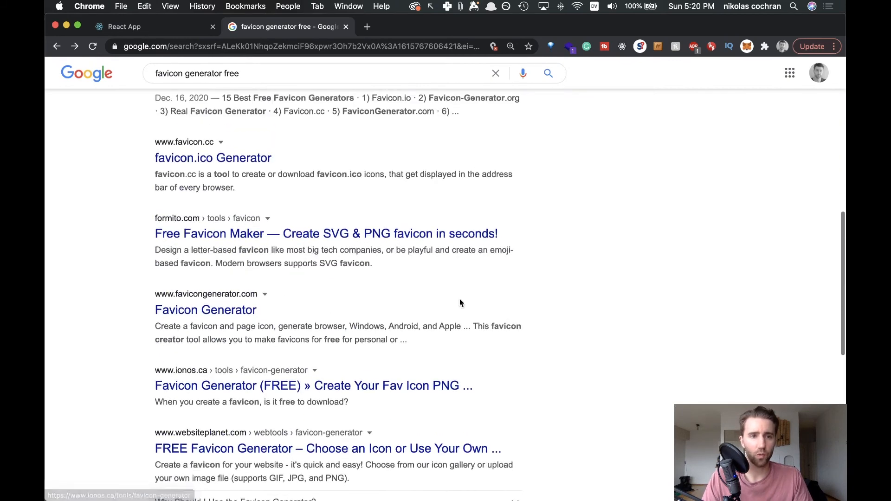
scroll(461, 303, "up", 4)
scroll(459, 304, "up", 2)
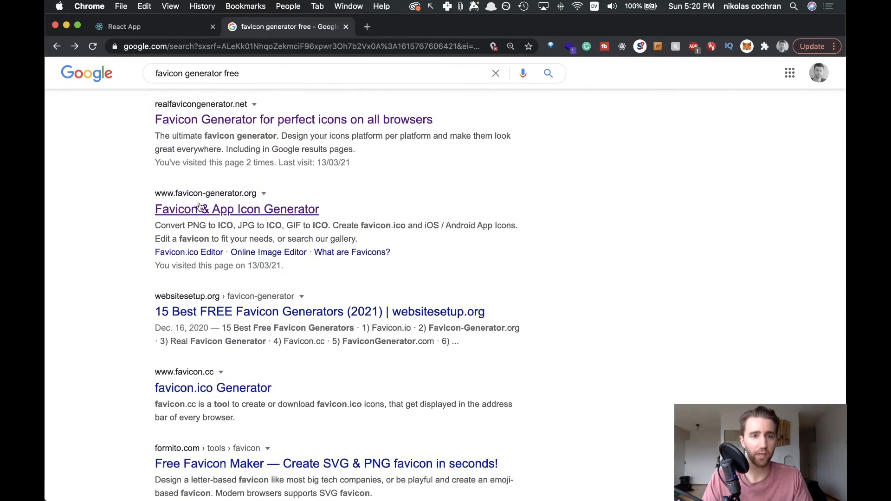
Open the Favicon & App Icon Generator site, then return to the editor
left_click(207, 210)
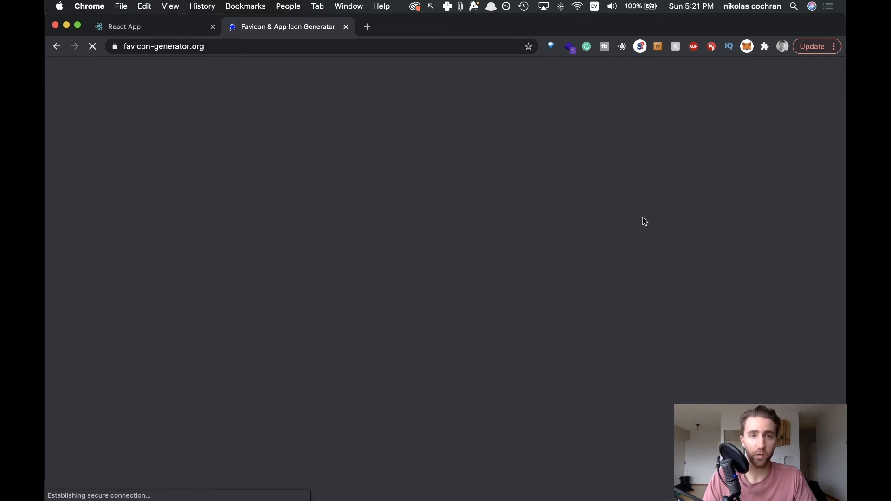
key("super+Tab")
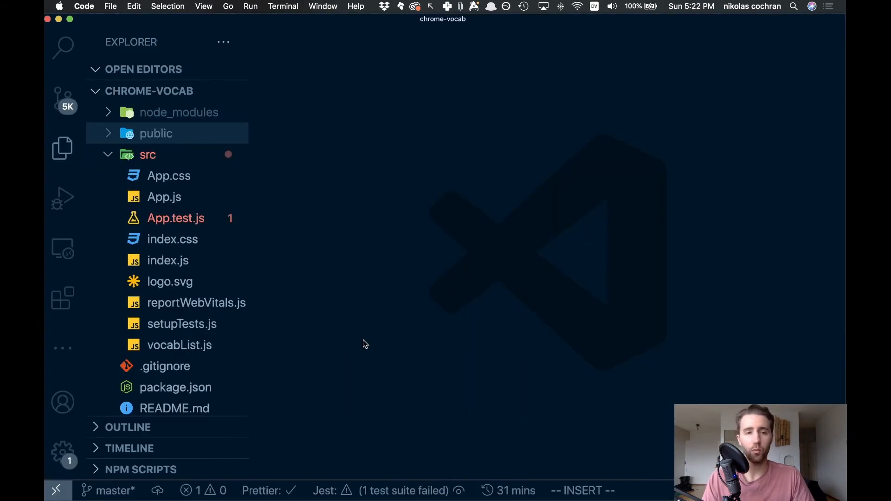
Create a new file named .env.production at the project root
left_click(132, 157)
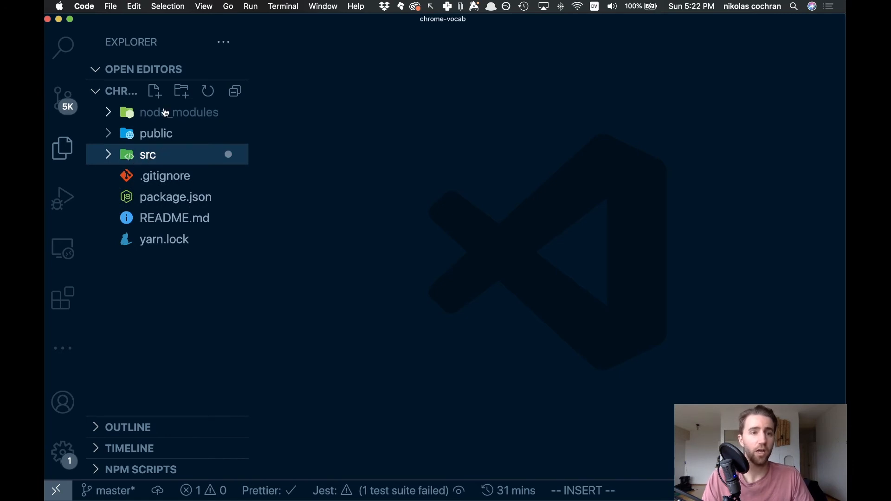
left_click(164, 266)
left_click(155, 93)
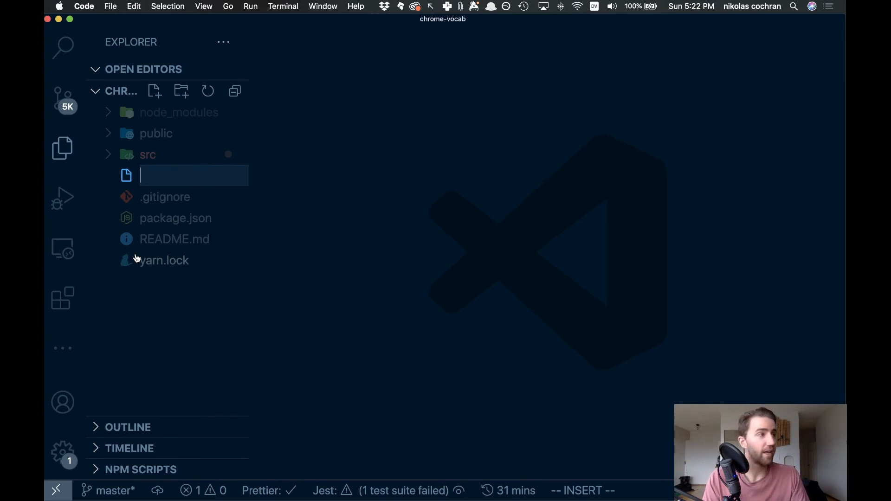
type(".env")
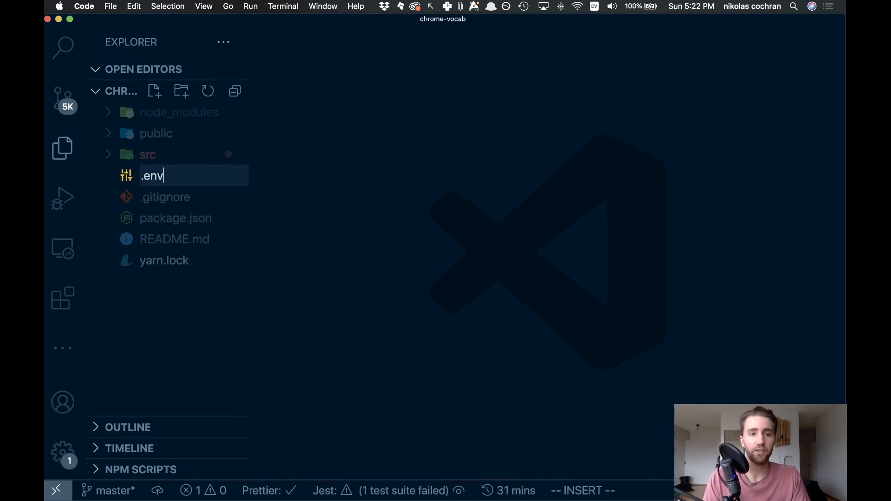
type(".production")
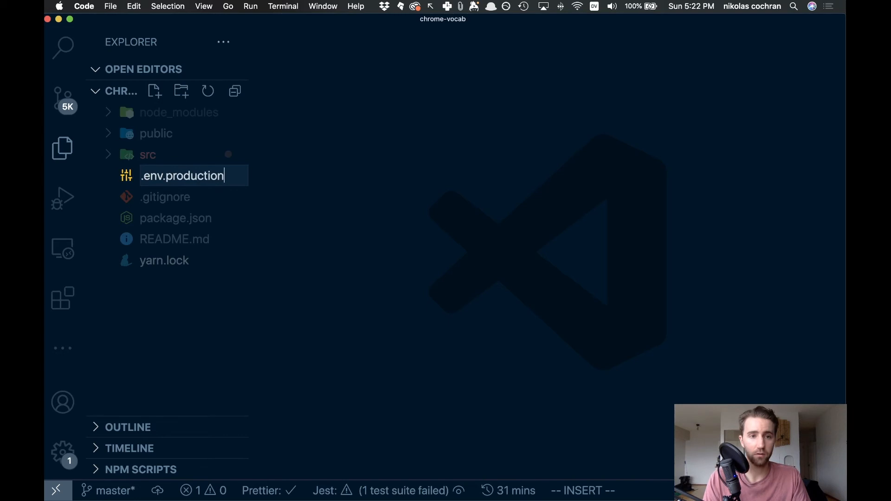
key("Return")
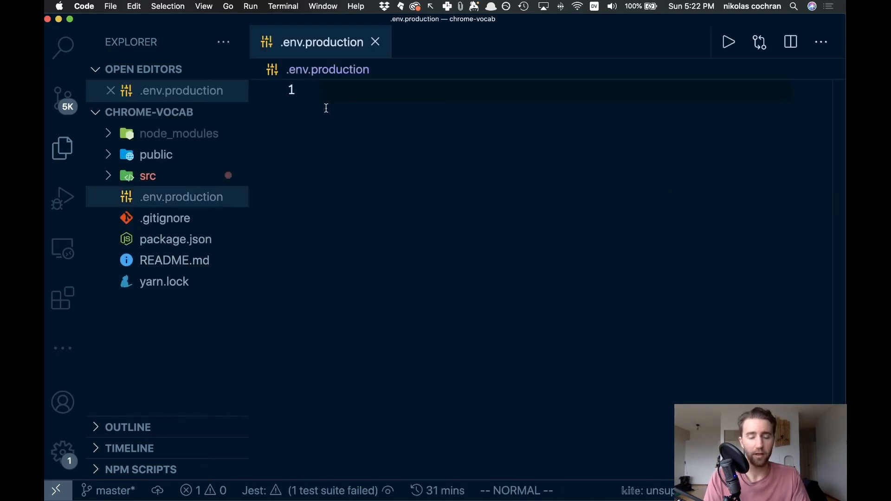
type("IN")
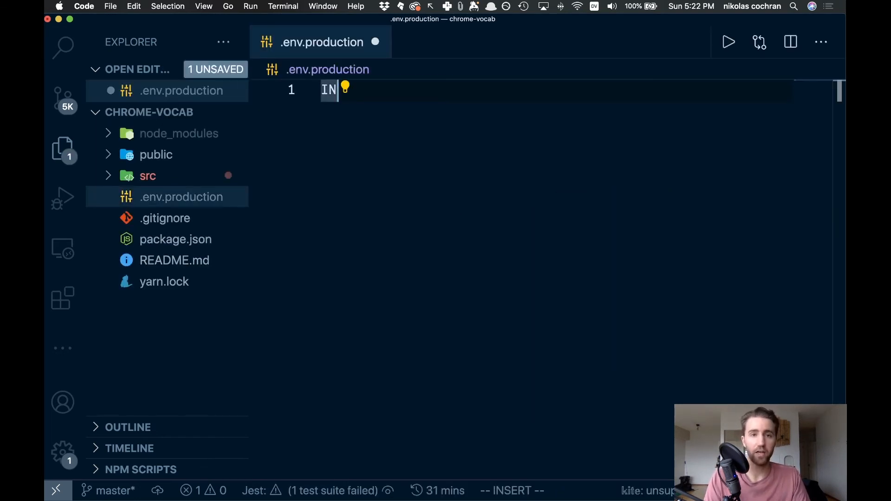
type("LINE_")
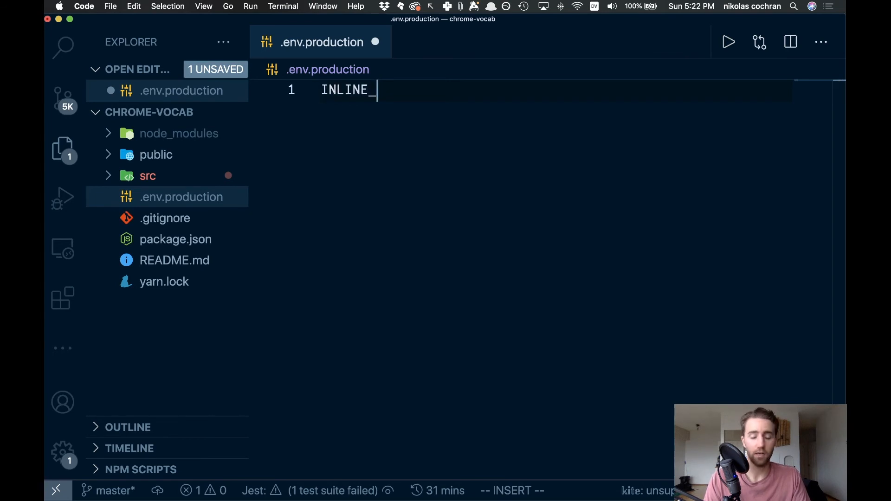
type("RUNTIME")
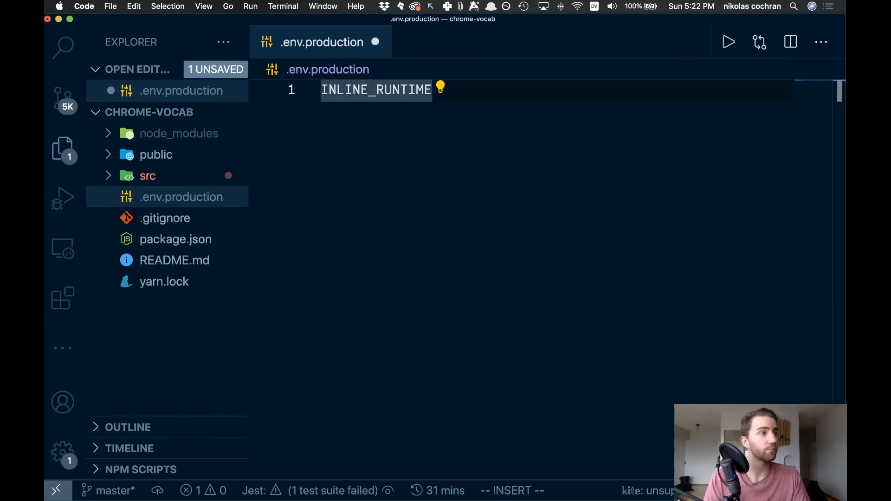
type("_CH")
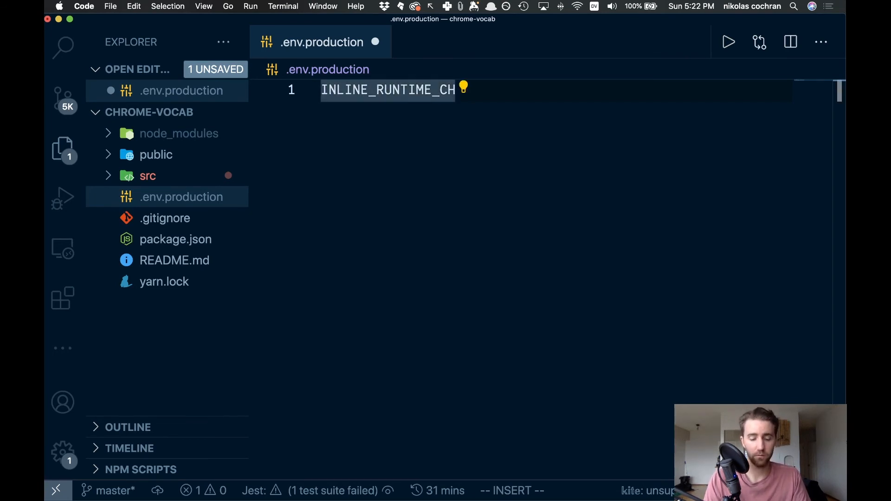
type("UNK")
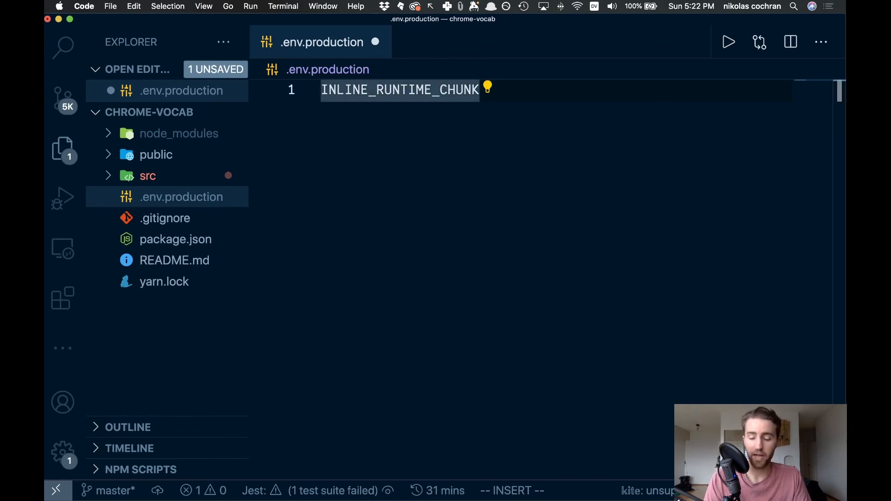
type("=false")
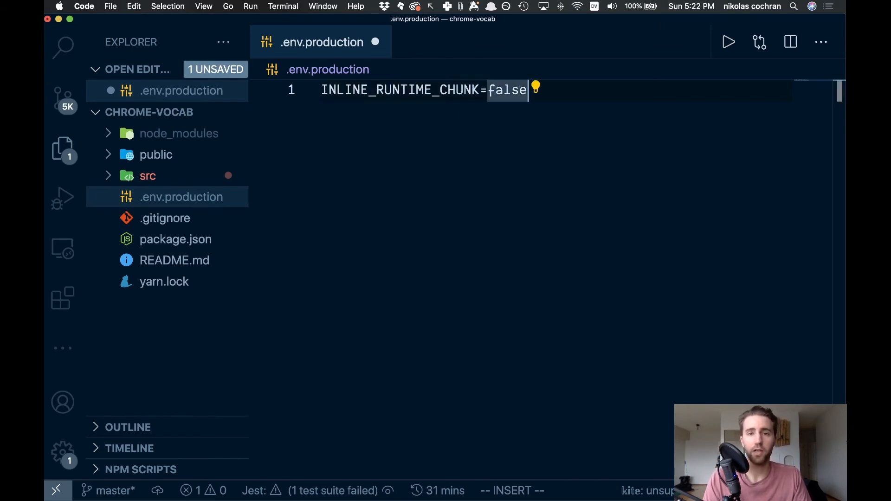
Save .env.production containing INLINE_RUNTIME_CHUNK=false and show the dev server terminal
left_click_drag(544, 104, 304, 82)
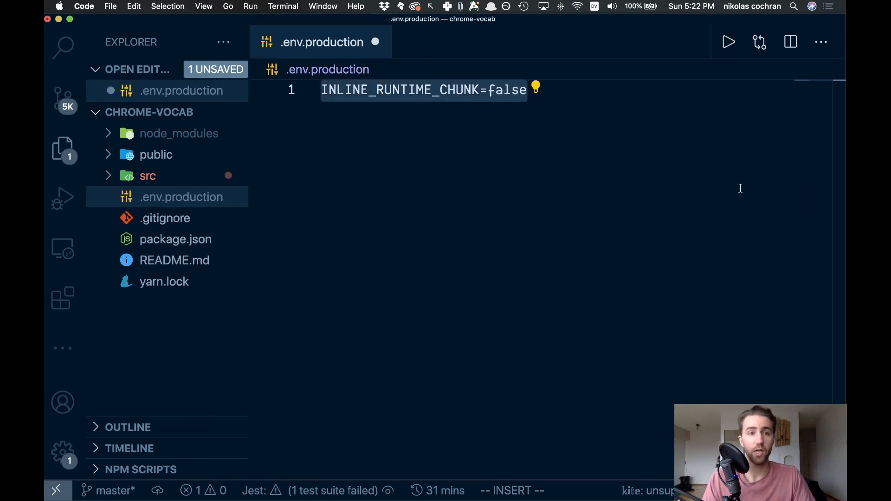
key("End")
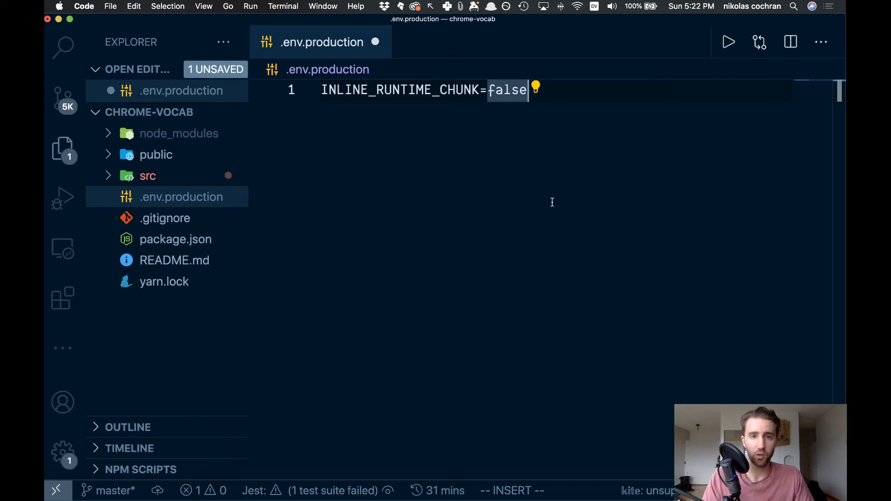
key("ctrl+s")
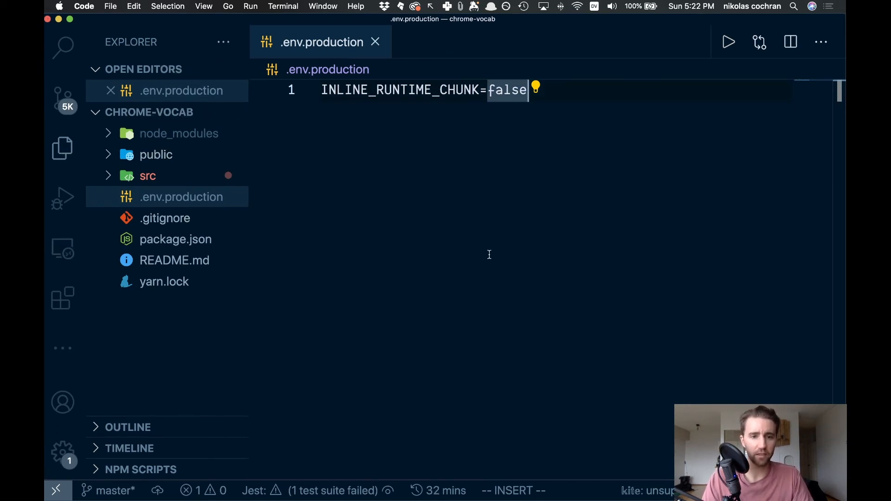
key("ctrl+grave")
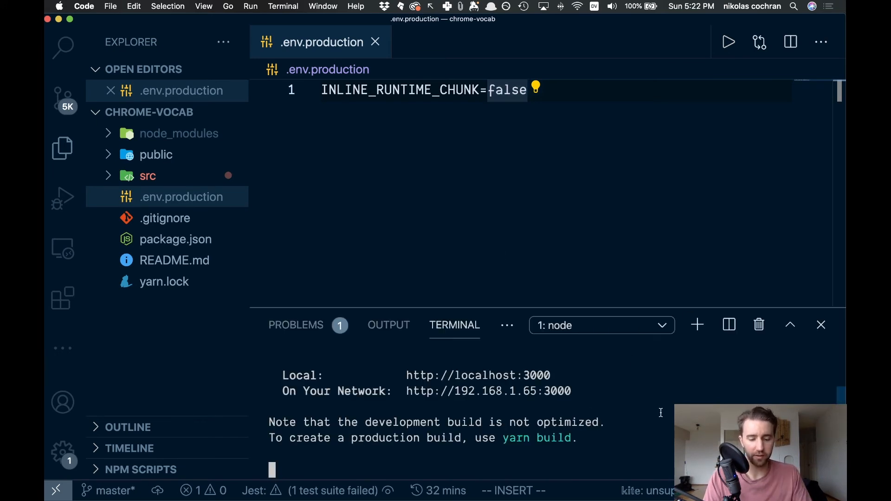
Stop the dev server and run yarn build for a production build
key("ctrl+c")
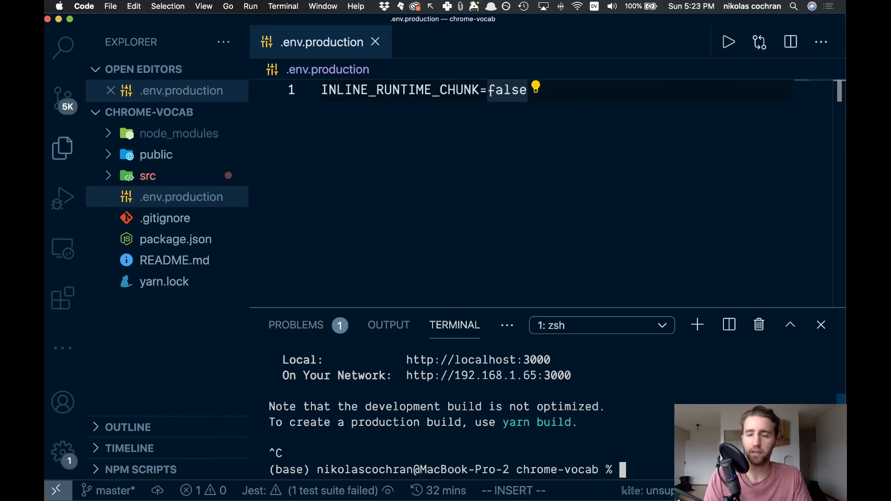
type("yarn build")
key("Return")
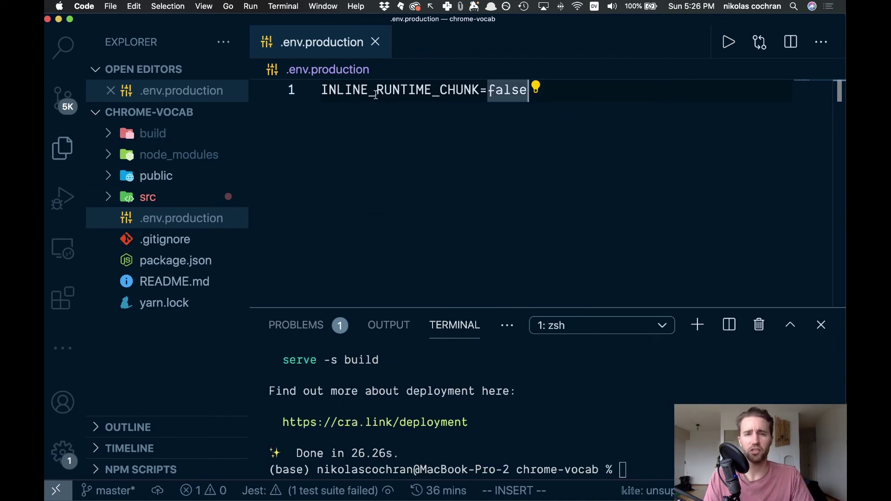
Review the INLINE_RUNTIME_CHUNK=false line in .env.production and close the file
mouse_move(376, 94)
left_mouse_down()
mouse_move(309, 96)
mouse_move(652, 103)
left_mouse_up()
double_click(613, 101)
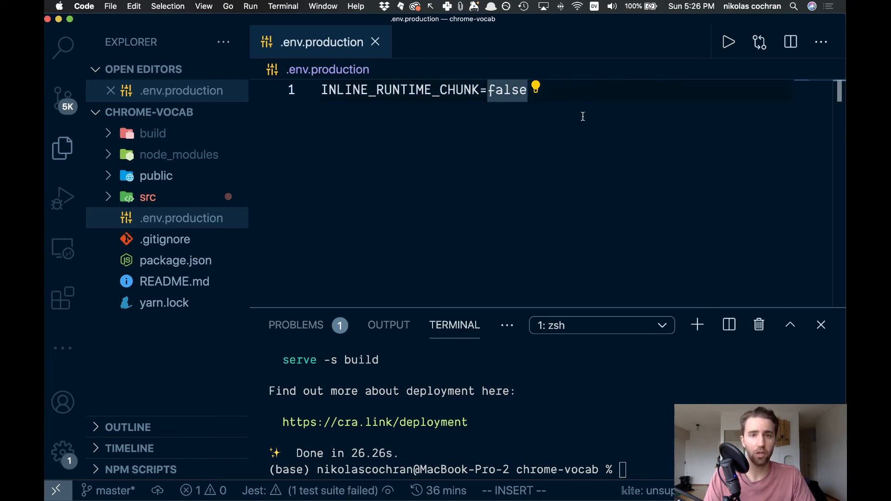
left_click_drag(412, 95, 271, 97)
double_click(553, 153)
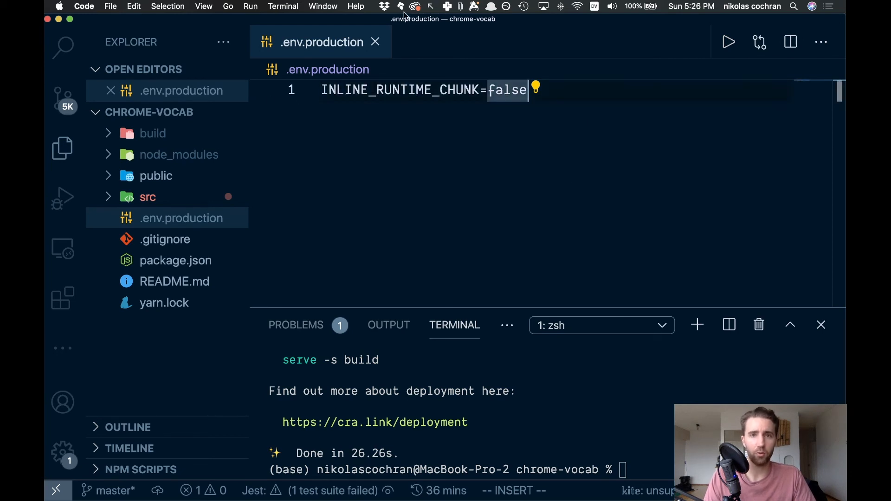
left_click(375, 42)
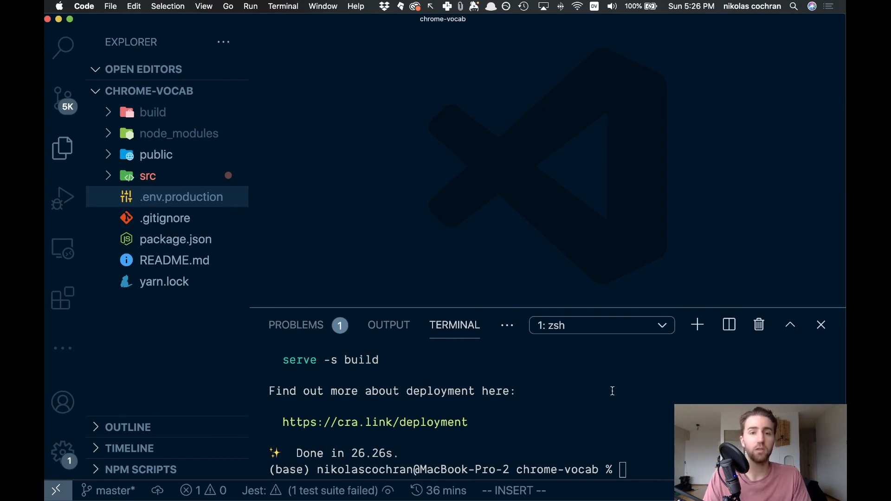
key("super+Tab")
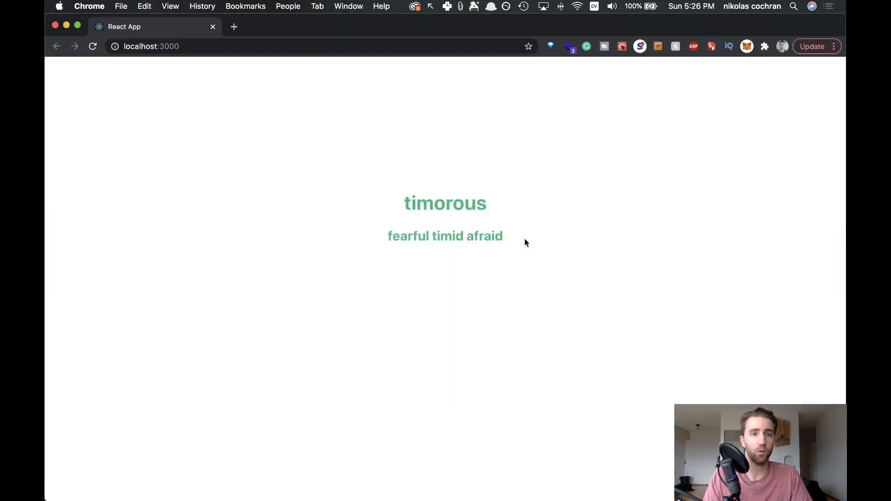
Go to Chrome's Manage Extensions page and enlarge its content
left_click(765, 48)
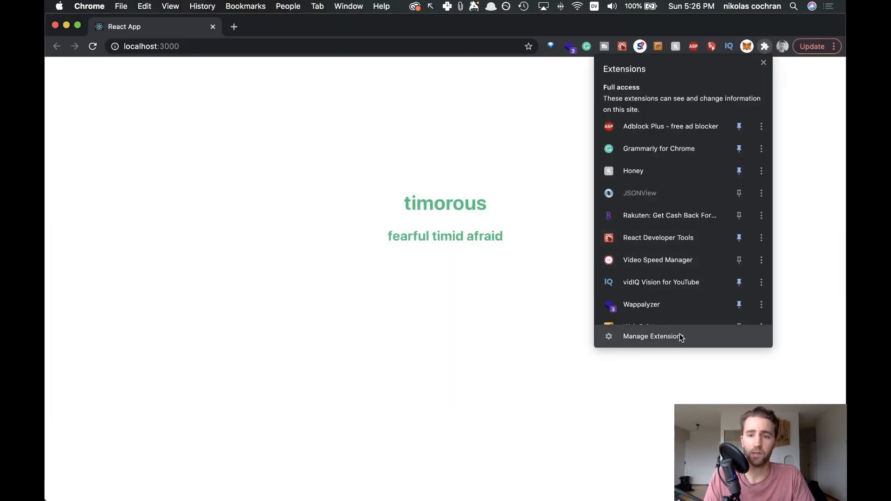
left_click(655, 338)
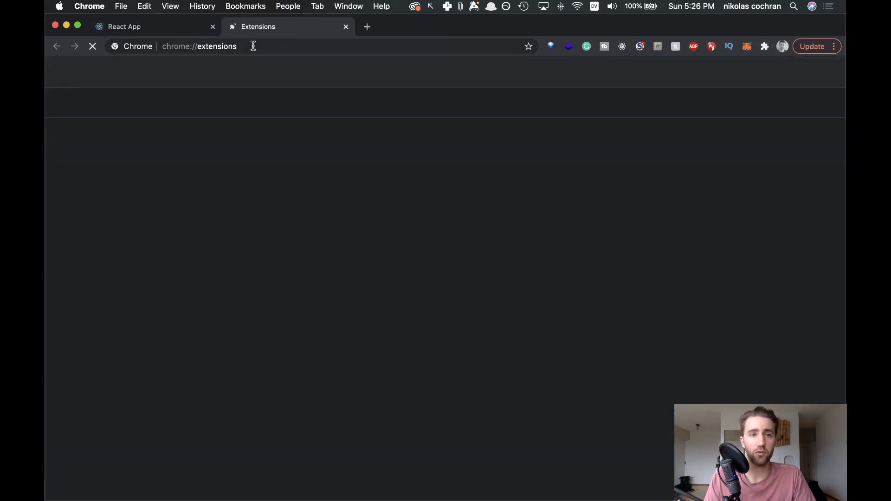
key("super+equal")
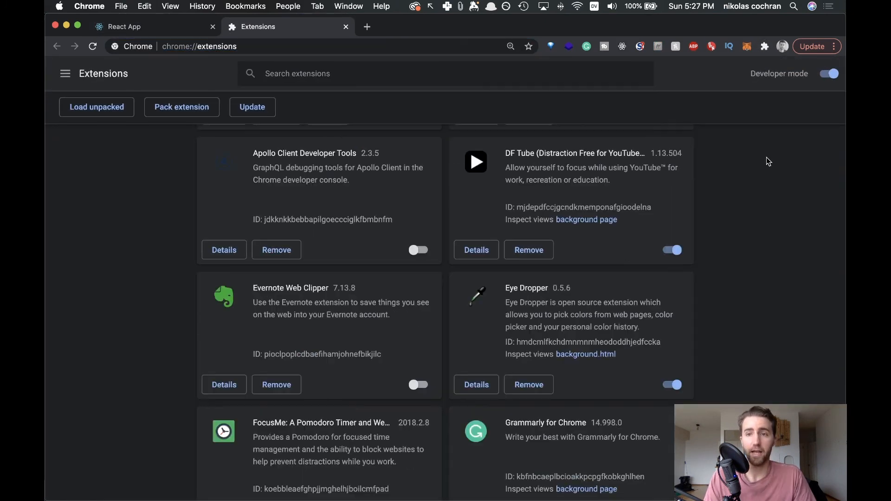
left_click_drag(809, 74, 752, 76)
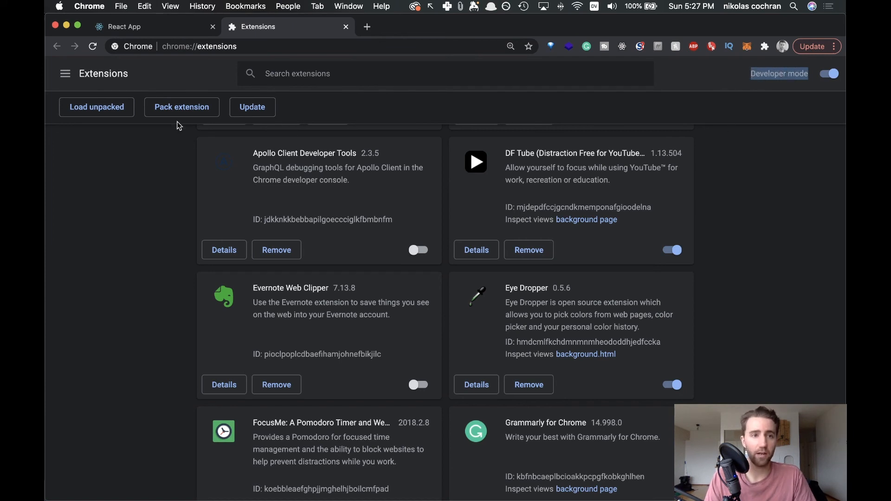
Load the build folder as an unpacked extension; it fails on the darwinFav48 icon
left_click(92, 110)
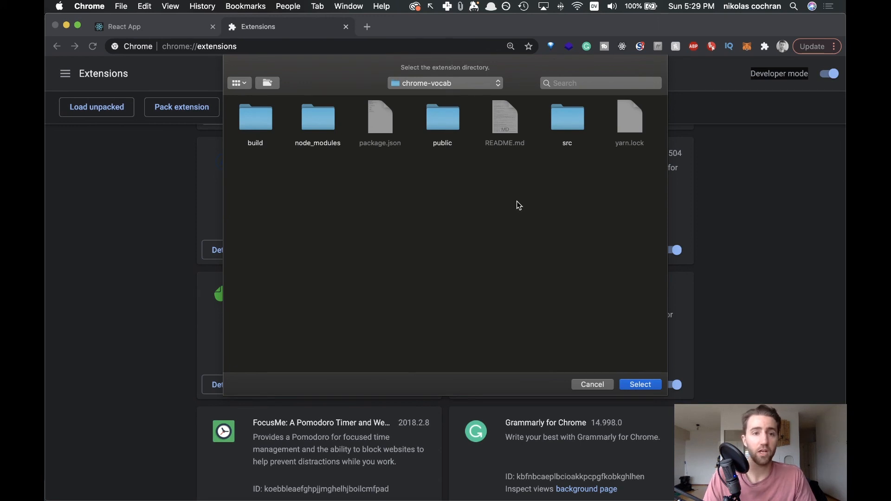
left_click(255, 127)
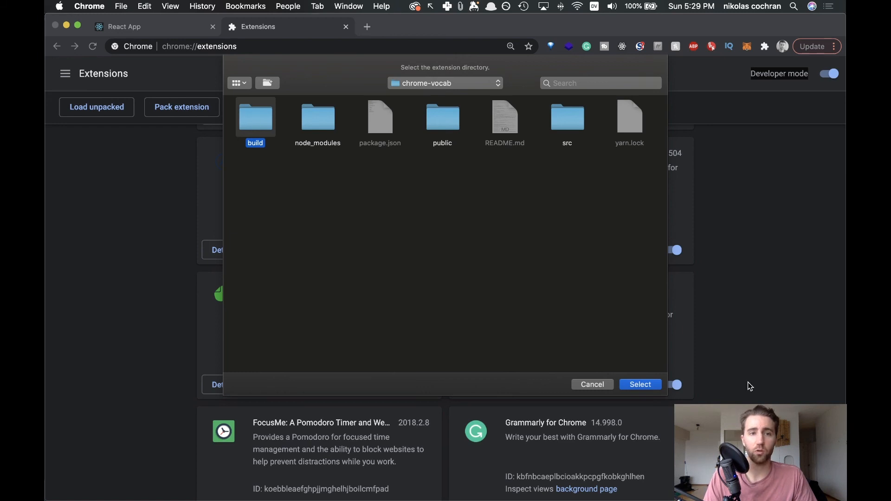
left_click(641, 384)
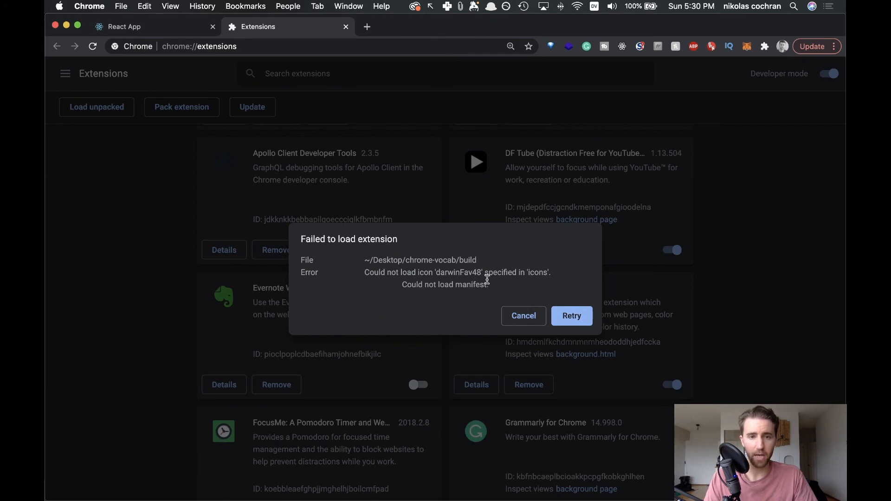
key("ctrl+Up")
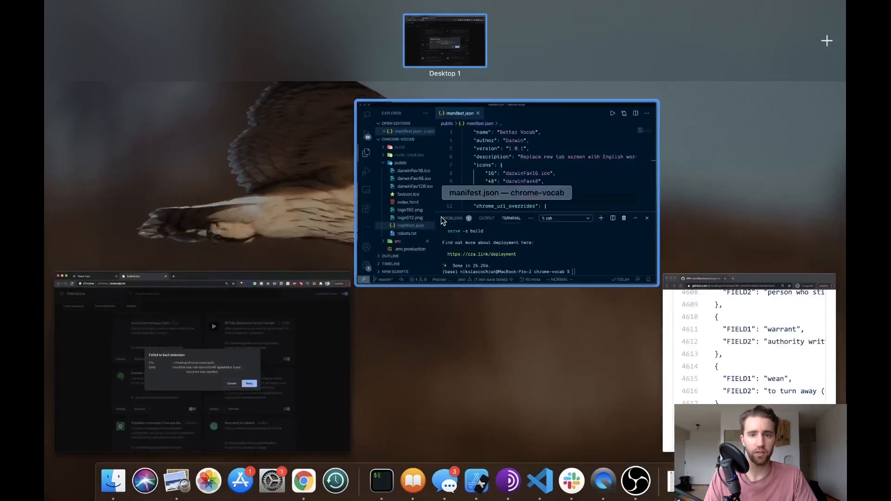
Append .ico to the darwinFav48 and darwinFav128 icon names in manifest.json and save
left_click(441, 219)
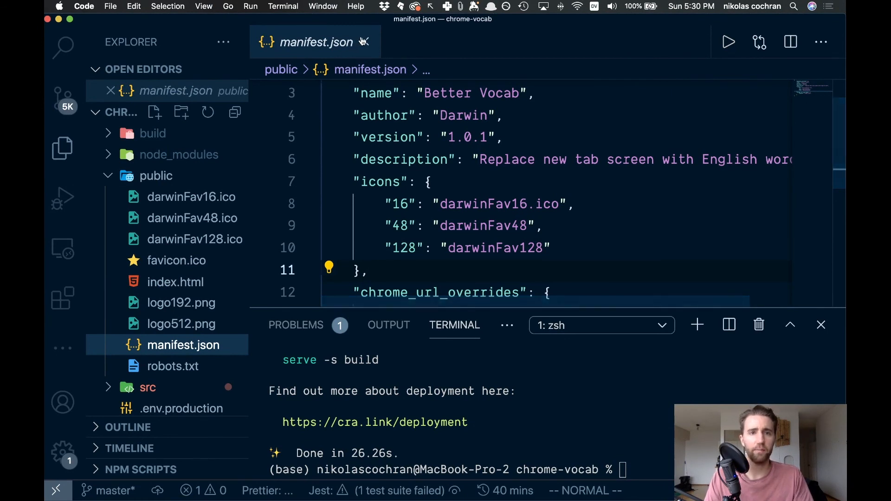
double_click(524, 225)
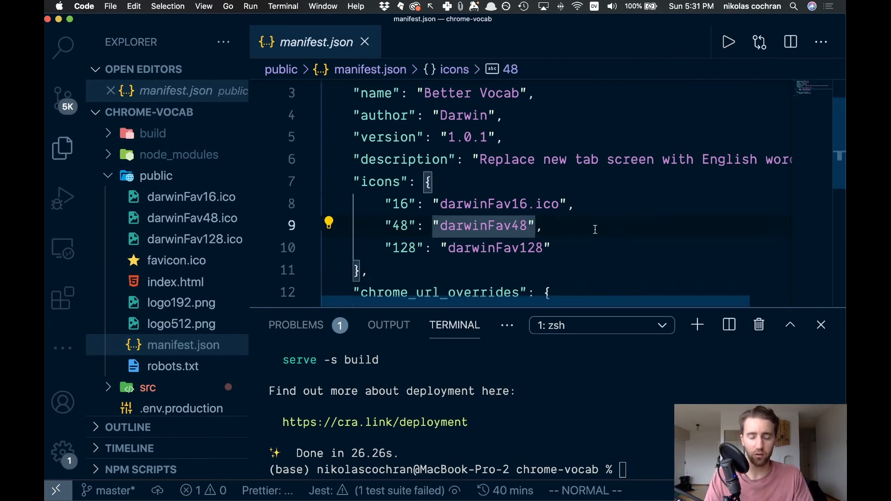
type(".ico")
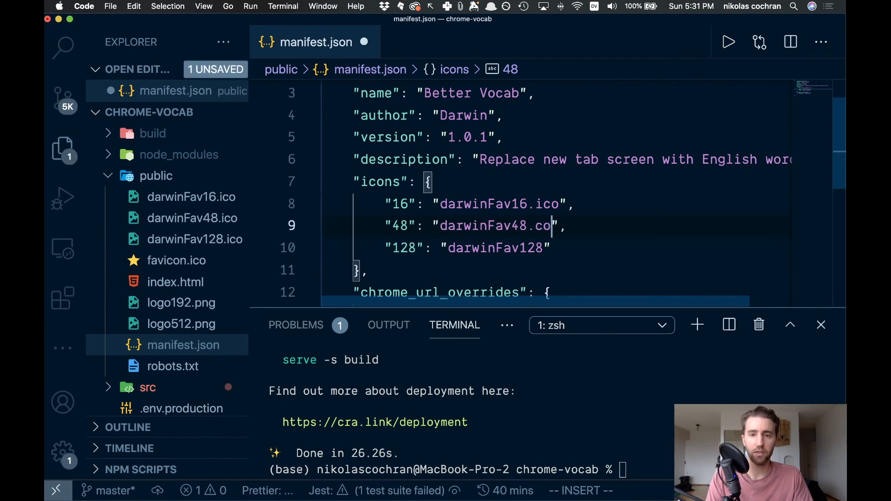
key("cmd+z")
type(".ico")
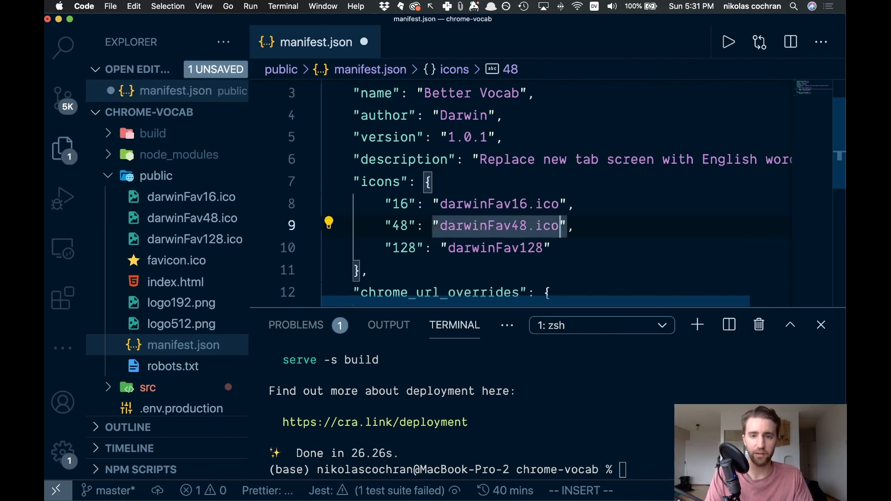
double_click(541, 249)
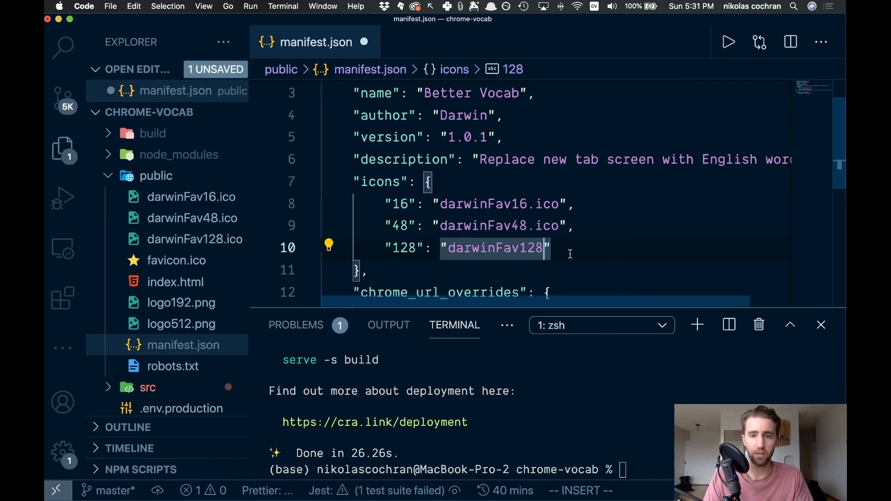
type(".ico")
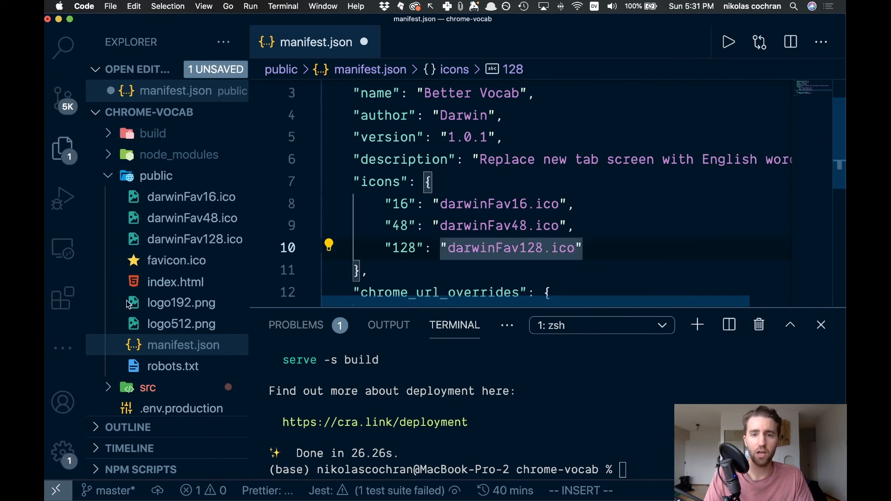
left_click(541, 224)
key("cmd+s")
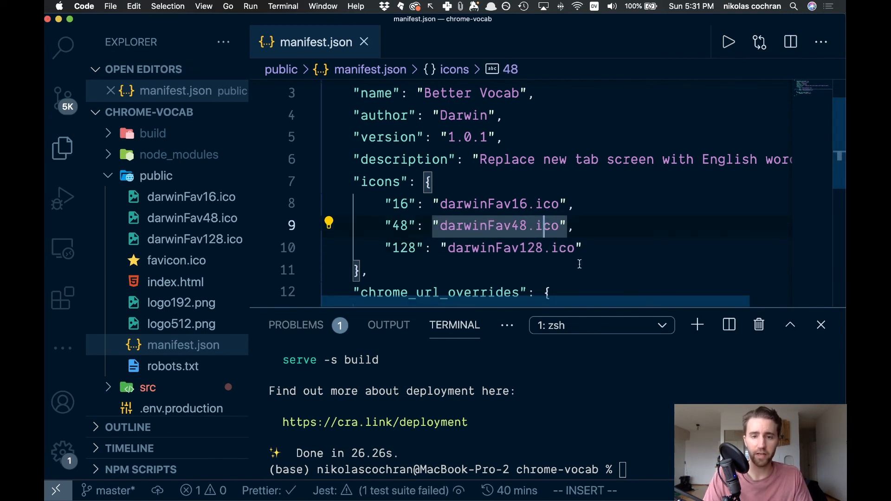
Rerun yarn build in the terminal to rebuild the app
left_click(659, 421)
type("yarn build")
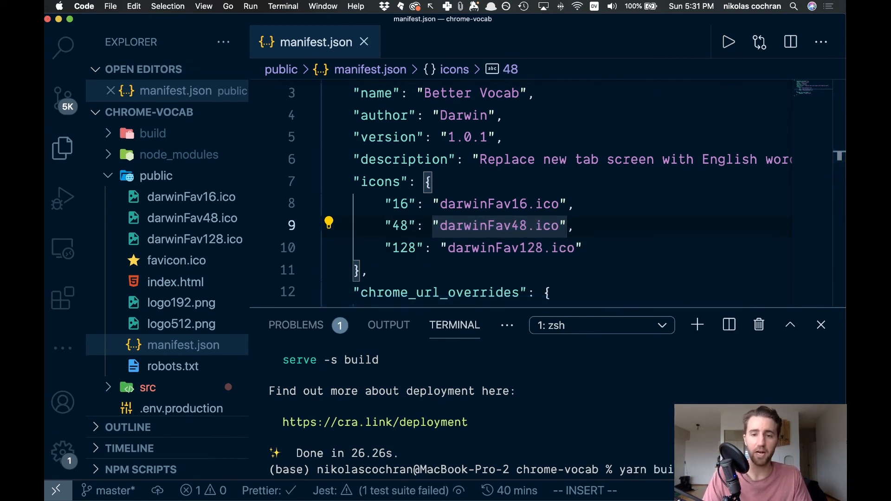
key("Return")
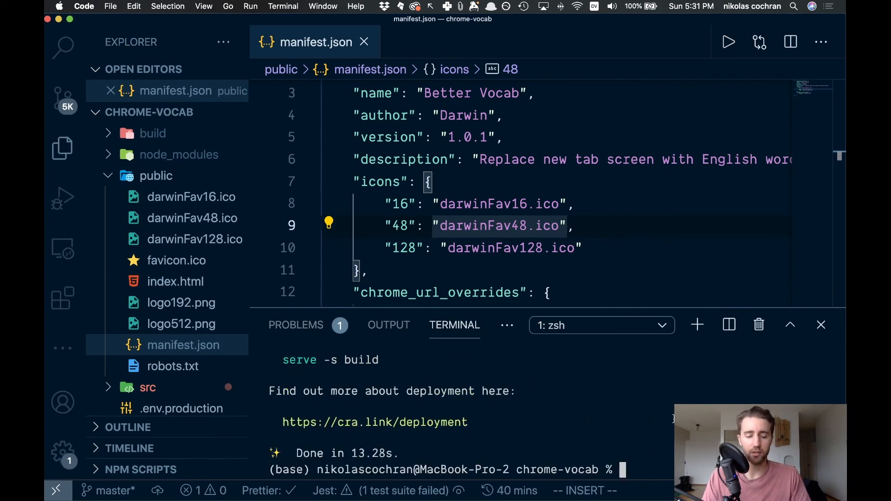
key("super+Tab")
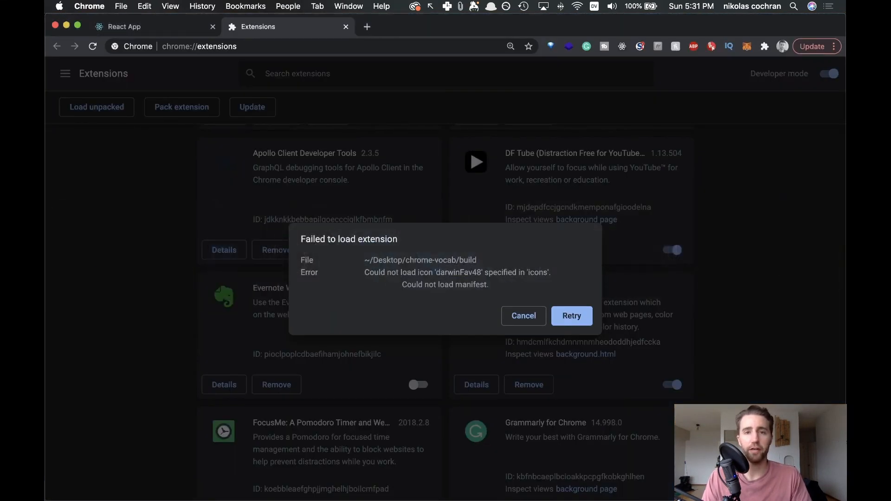
Dismiss the load error and load the rebuilt build folder so Better Vocab 1.0.1 appears enabled
left_click(533, 316)
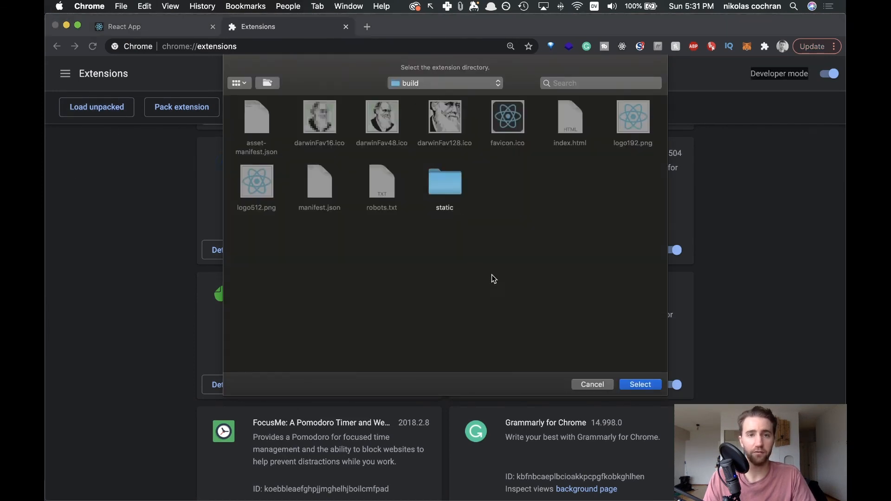
left_click(640, 384)
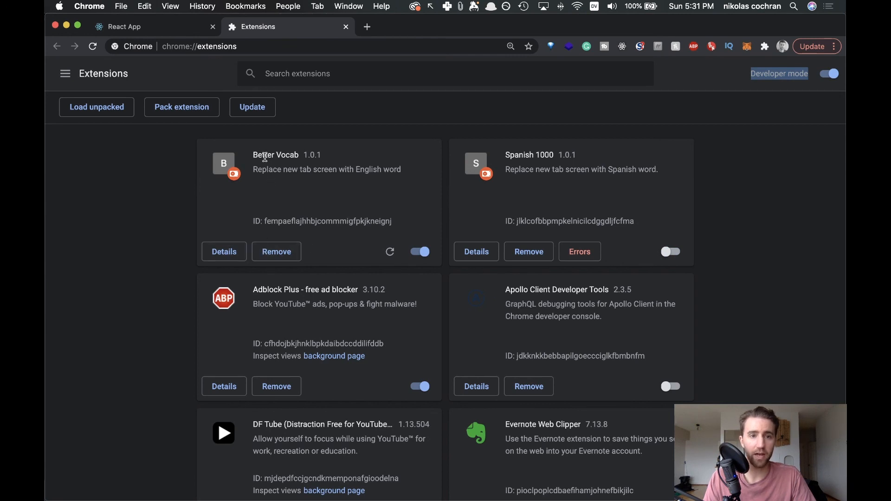
left_click_drag(258, 156, 360, 157)
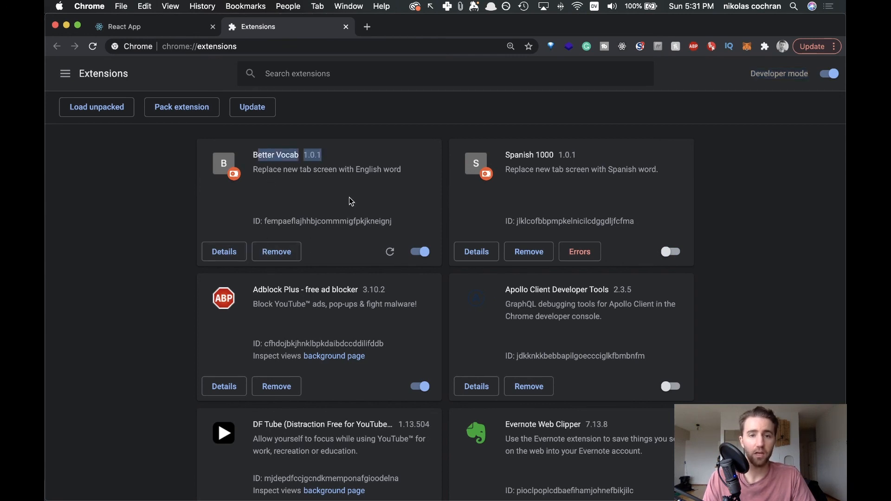
left_click(364, 200)
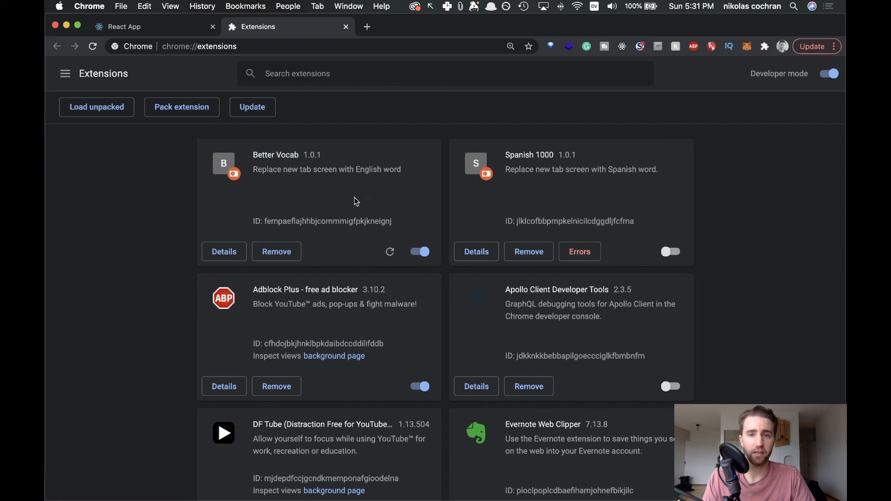
left_click(367, 26)
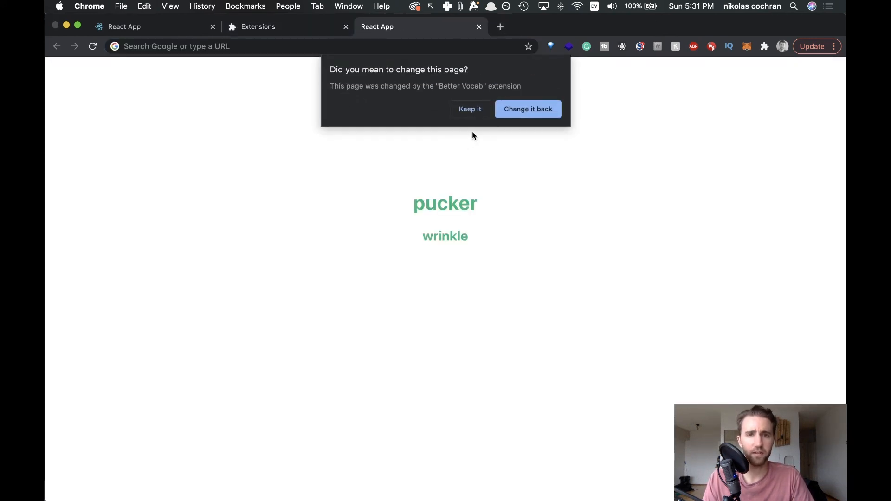
Keep Better Vocab's new tab page and look over the word 'pucker' with its definition
left_click(471, 109)
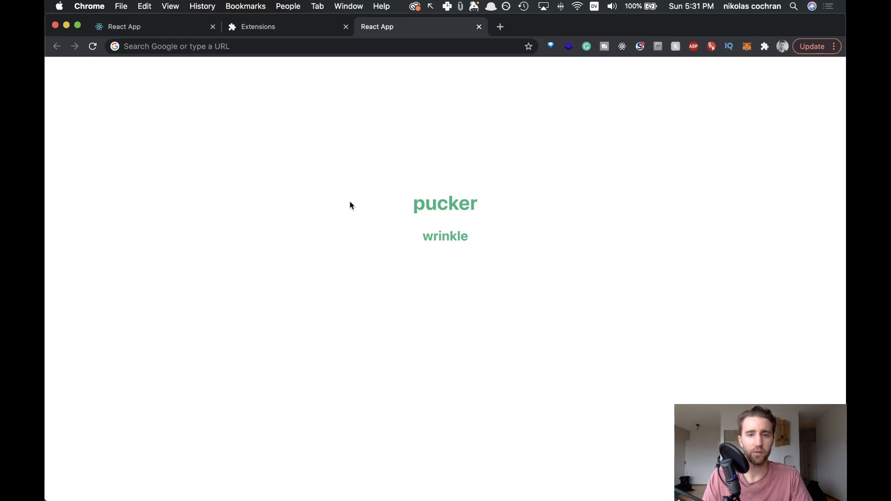
left_click_drag(349, 201, 554, 261)
left_click(564, 255)
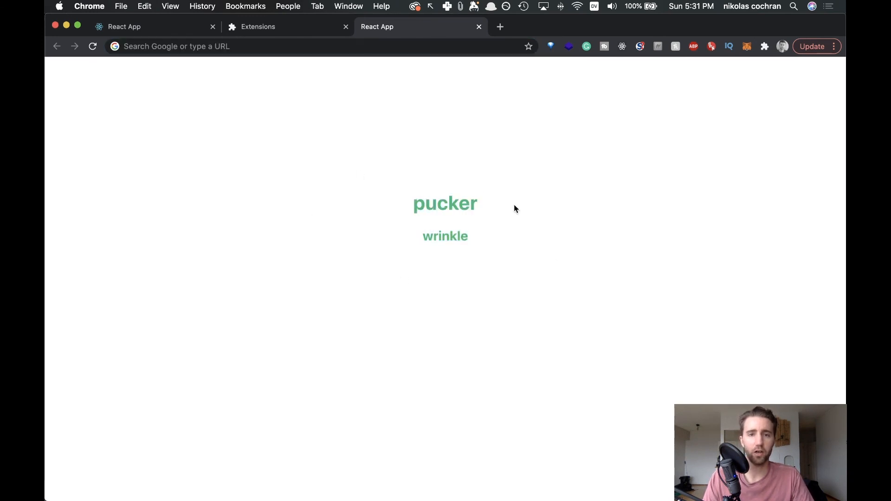
left_click_drag(514, 208, 411, 204)
left_click(354, 251)
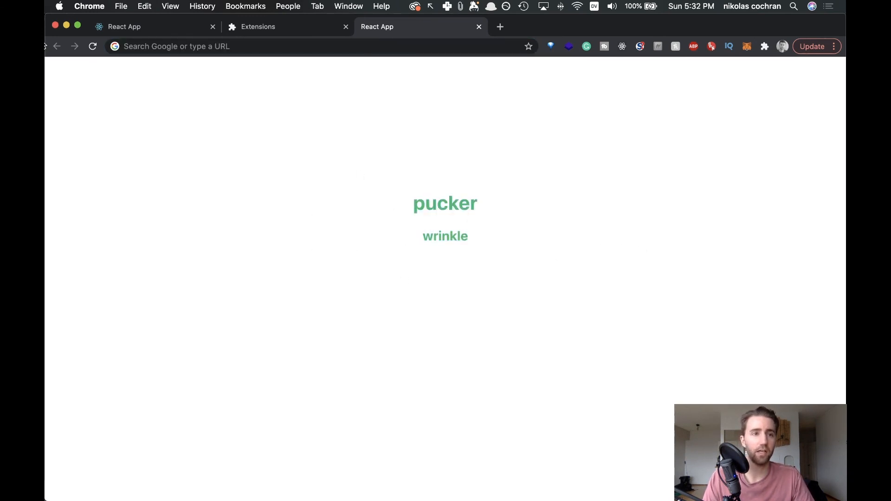
Reload the new tab several times to bring up fresh random words like 'imminent'
left_click(93, 48)
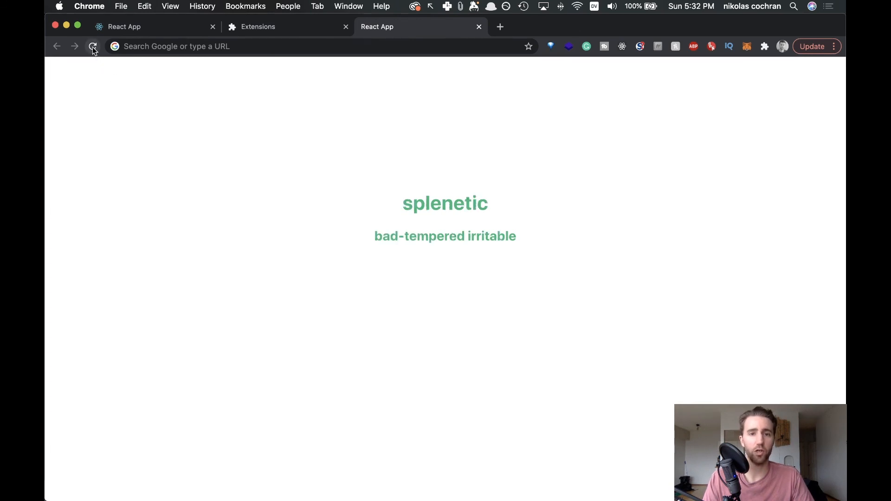
left_click(93, 48)
left_click(92, 47)
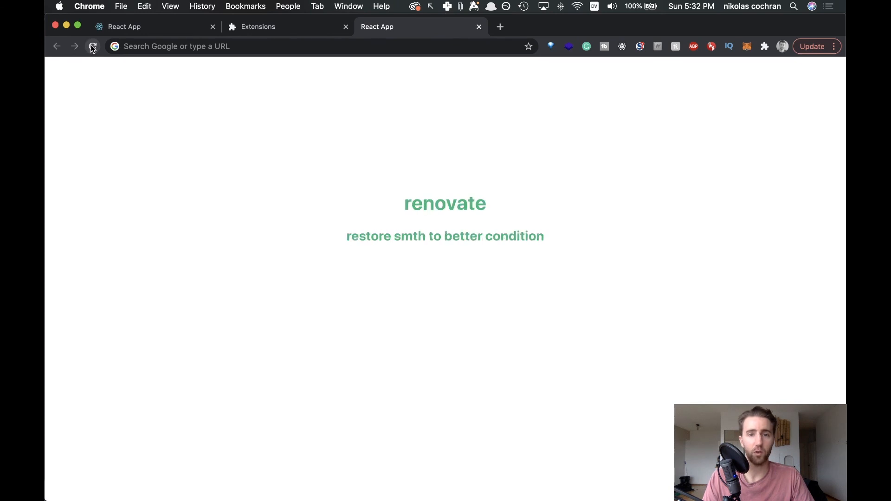
left_click(93, 47)
left_click(93, 47)
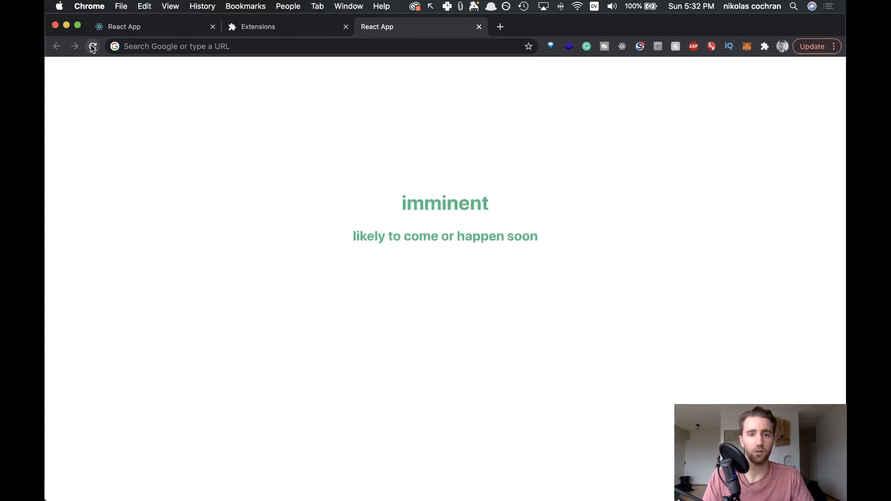